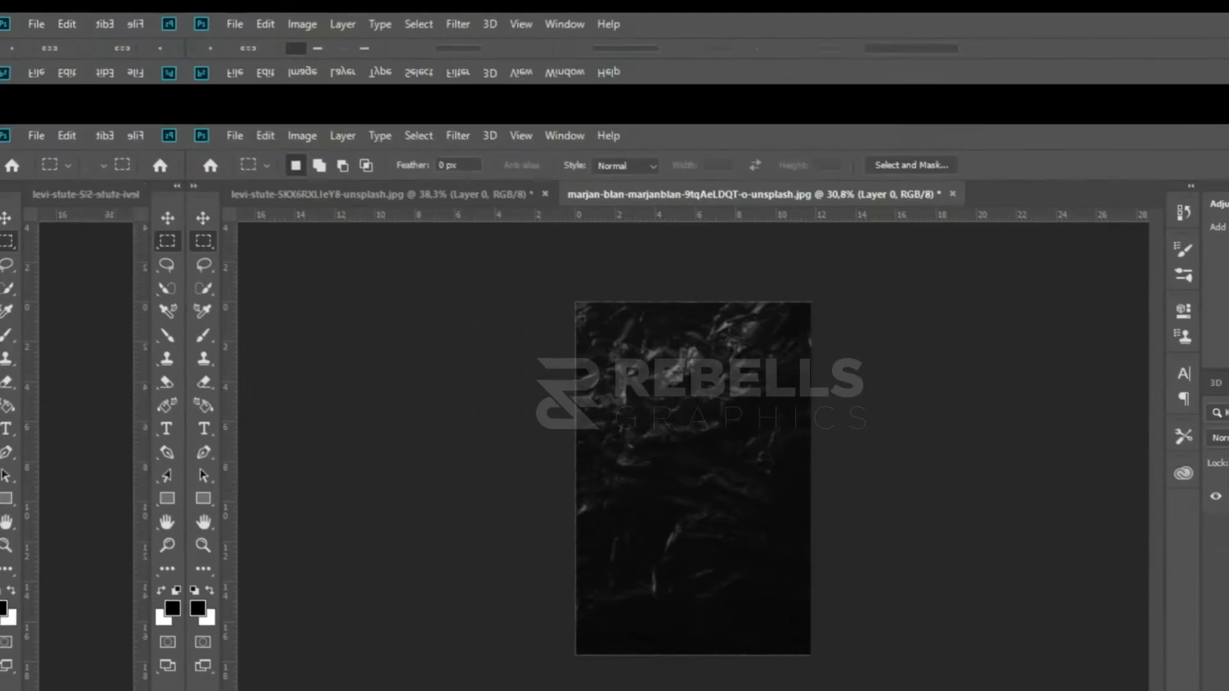
- Add a Levels adjustment clipped to the crumpled texture, with the black slider at 10
scroll(608, 269, "up", 2)
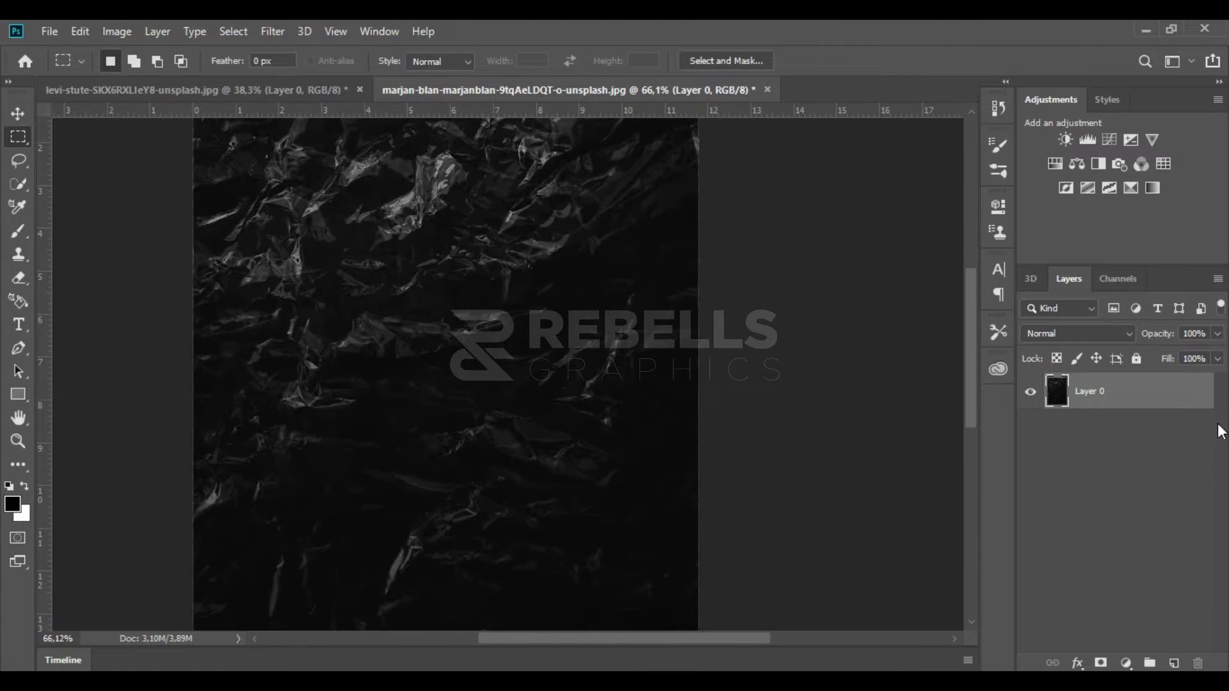
left_click(1087, 139)
left_click(842, 482)
left_click_drag(818, 389, 899, 389)
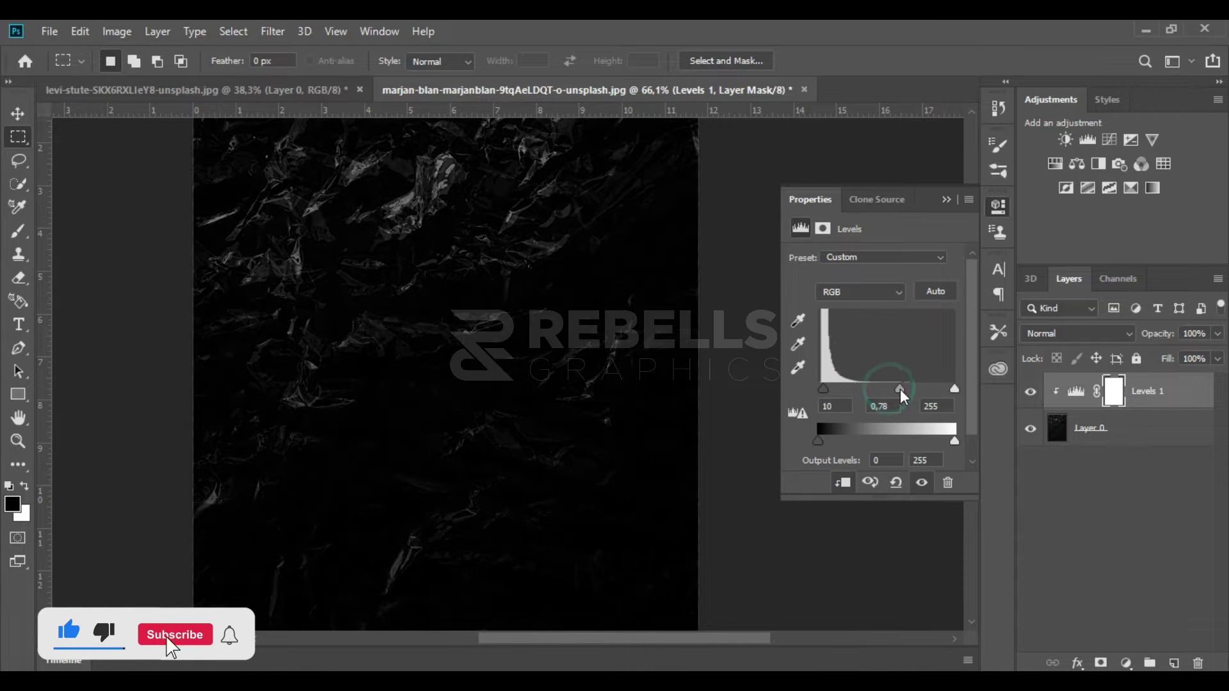
left_click(946, 200)
scroll(598, 343, "down", 3)
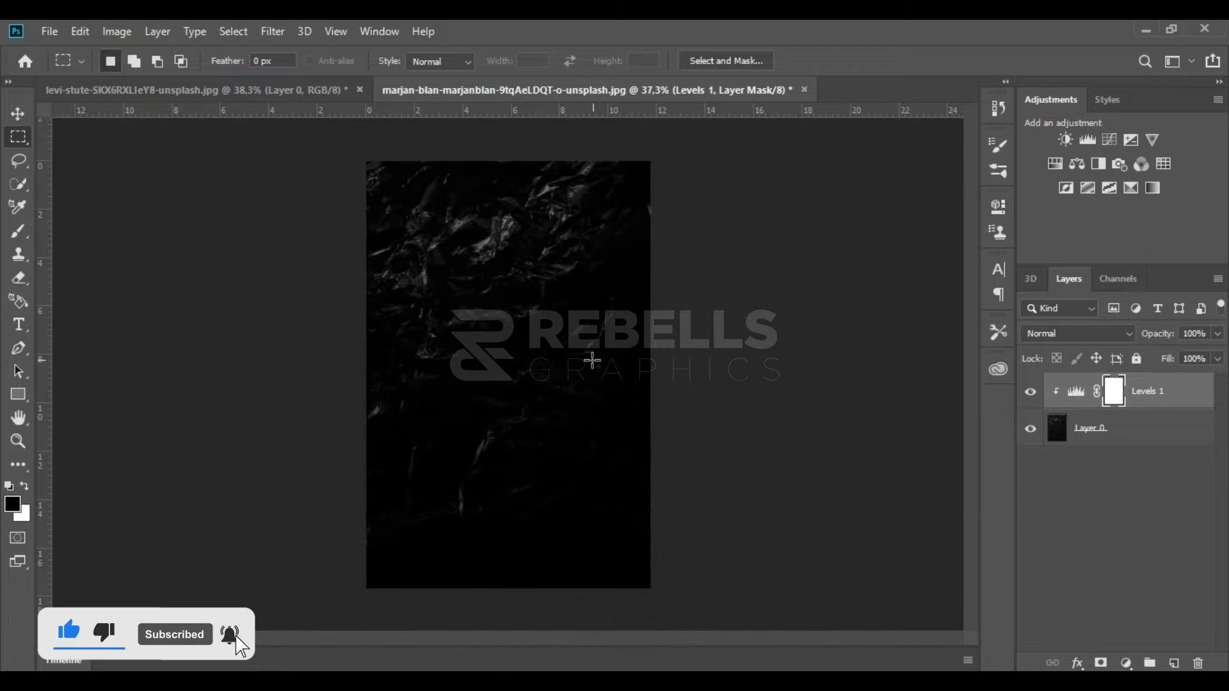
left_click(1082, 502)
- Add a new empty layer and marquee-select the lower two-thirds of the canvas
left_click(1126, 431)
left_click(1166, 391)
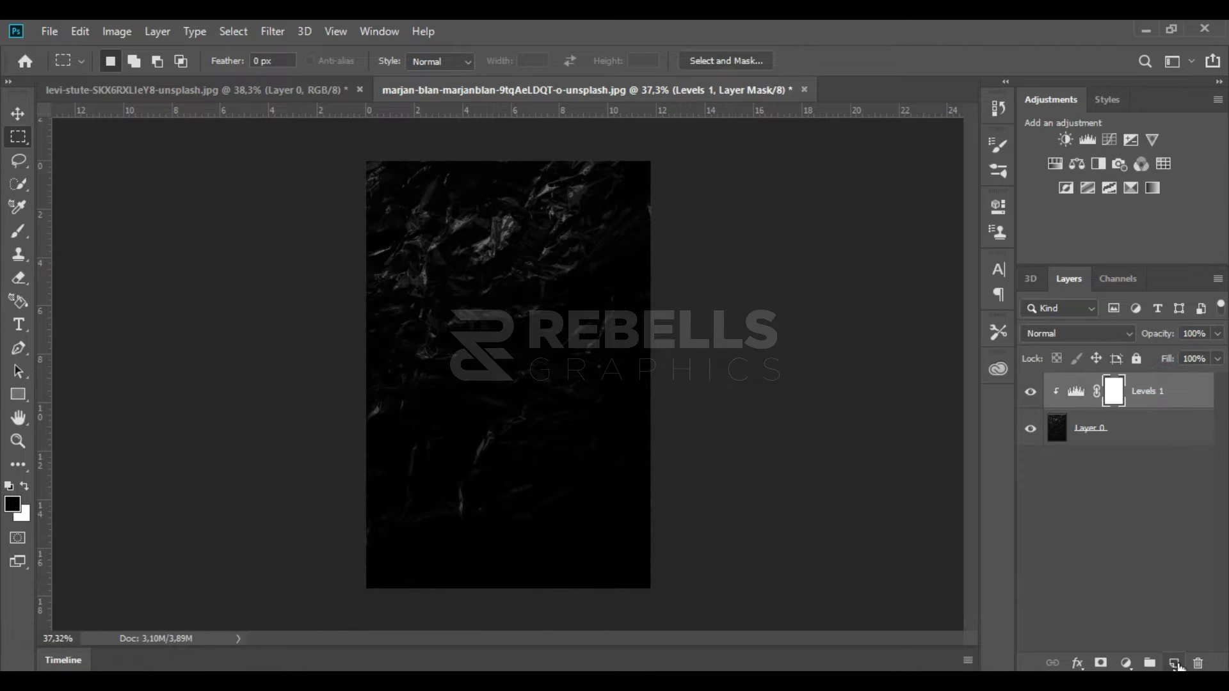
left_click(1174, 663)
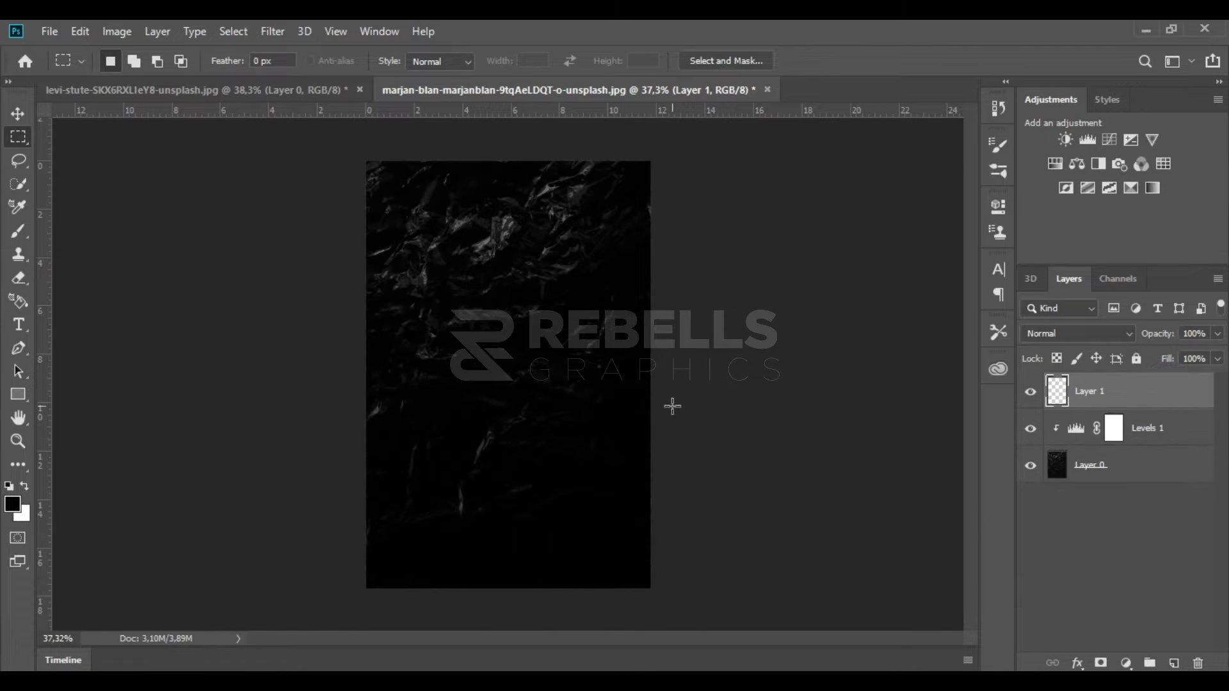
left_click(21, 142)
left_click_drag(366, 295, 688, 592)
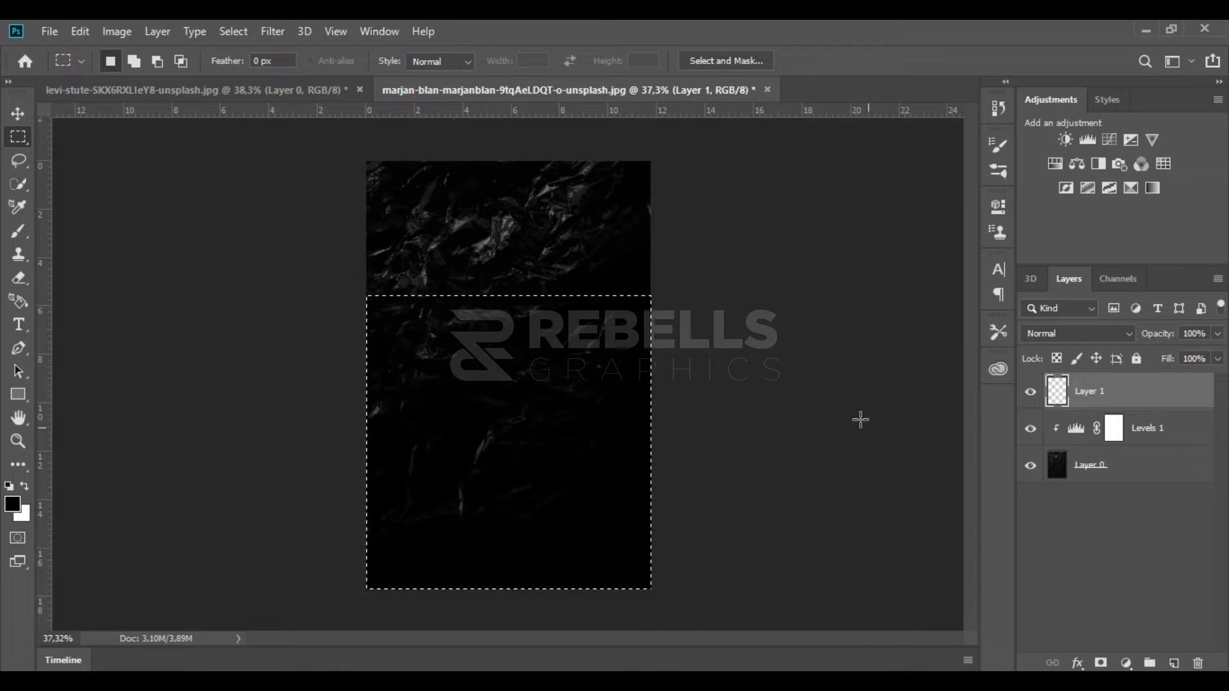
- Fill the selection with a white Solid Color fill layer and target its mask
scroll(545, 263, "up", 3)
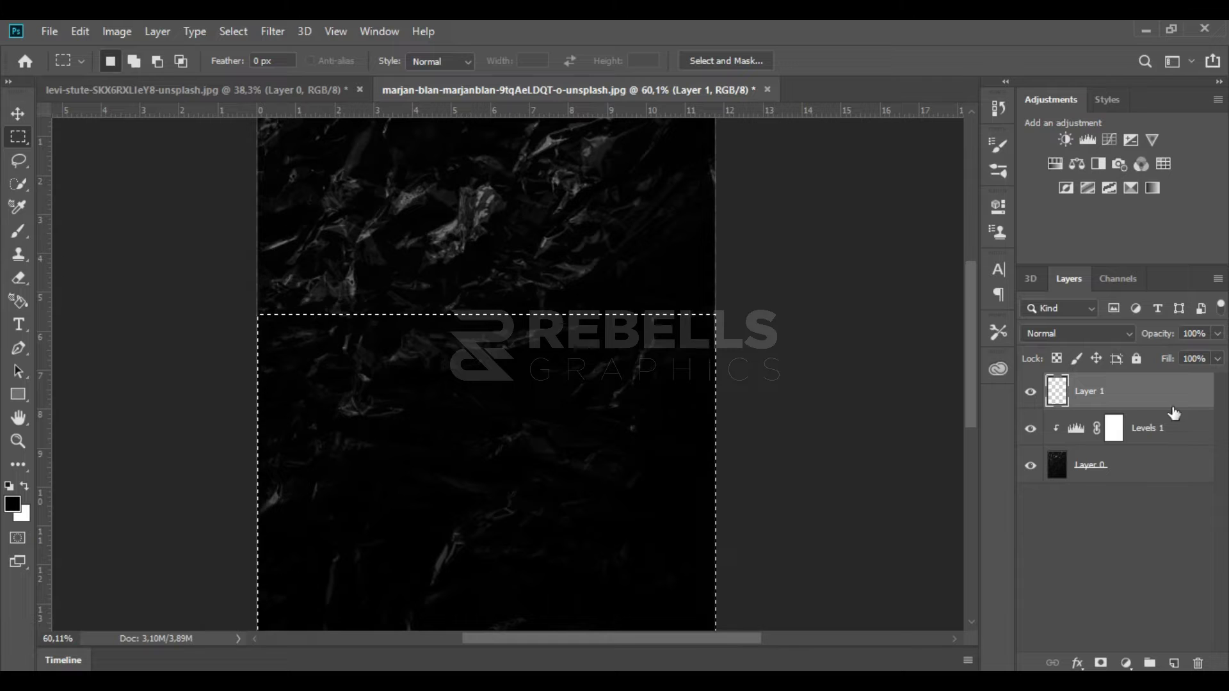
left_click(1126, 663)
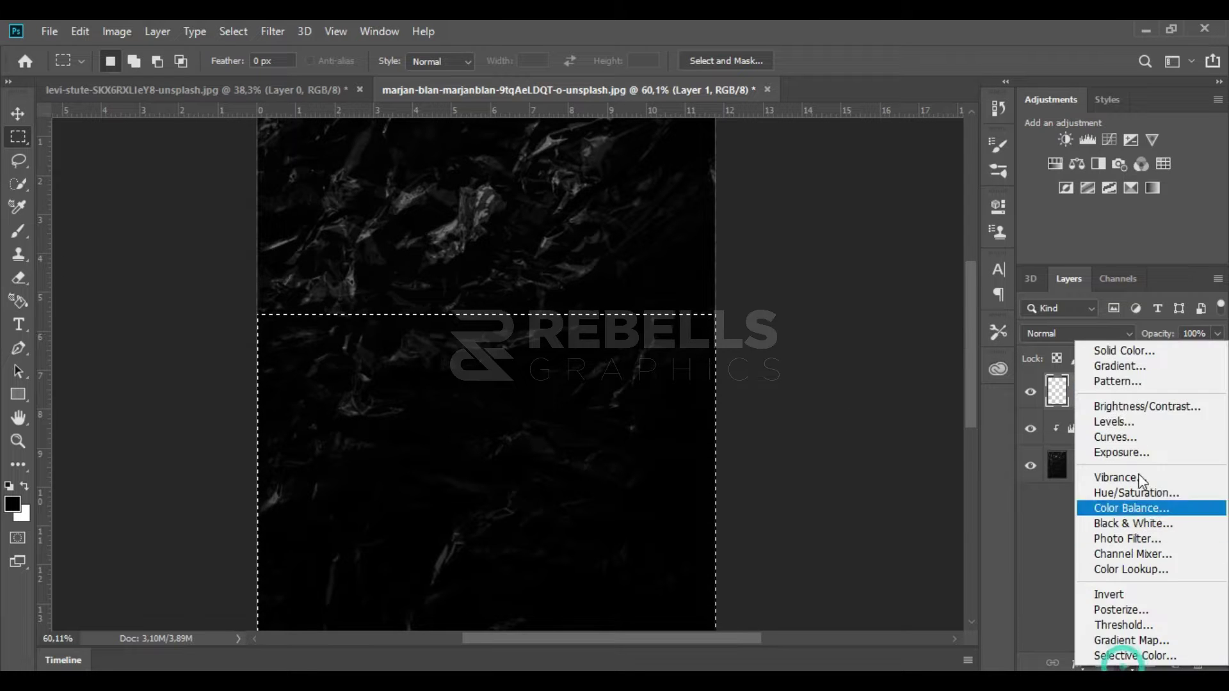
left_click(1119, 349)
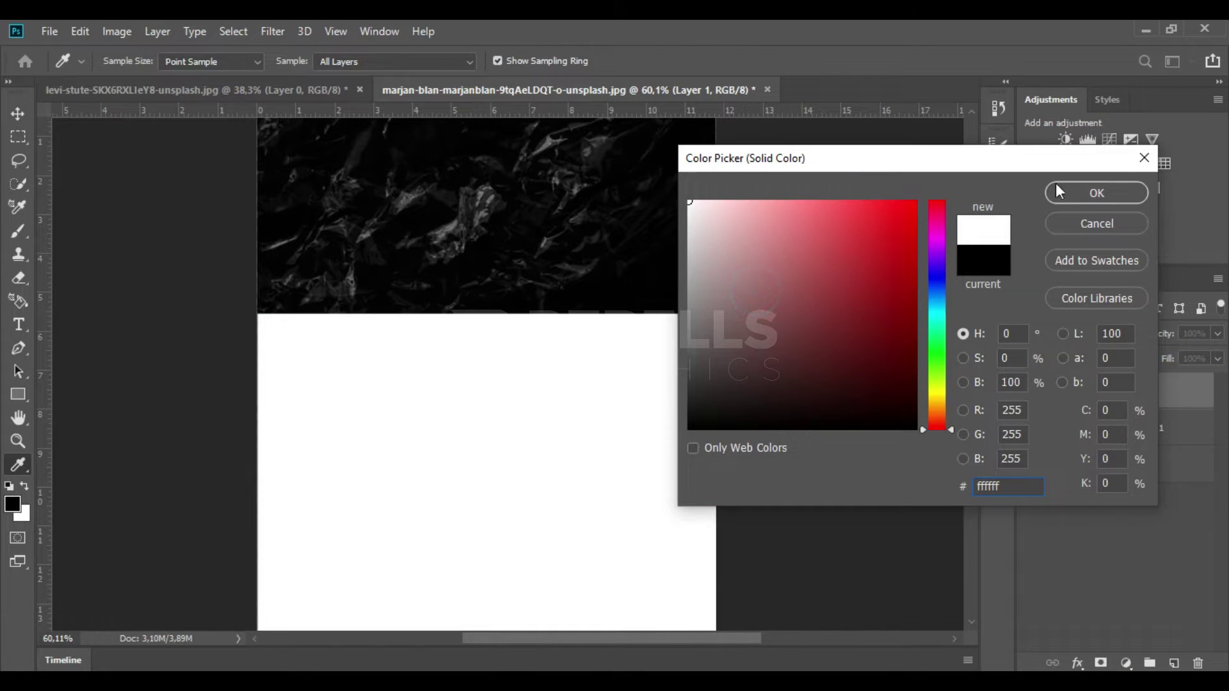
left_click(1057, 192)
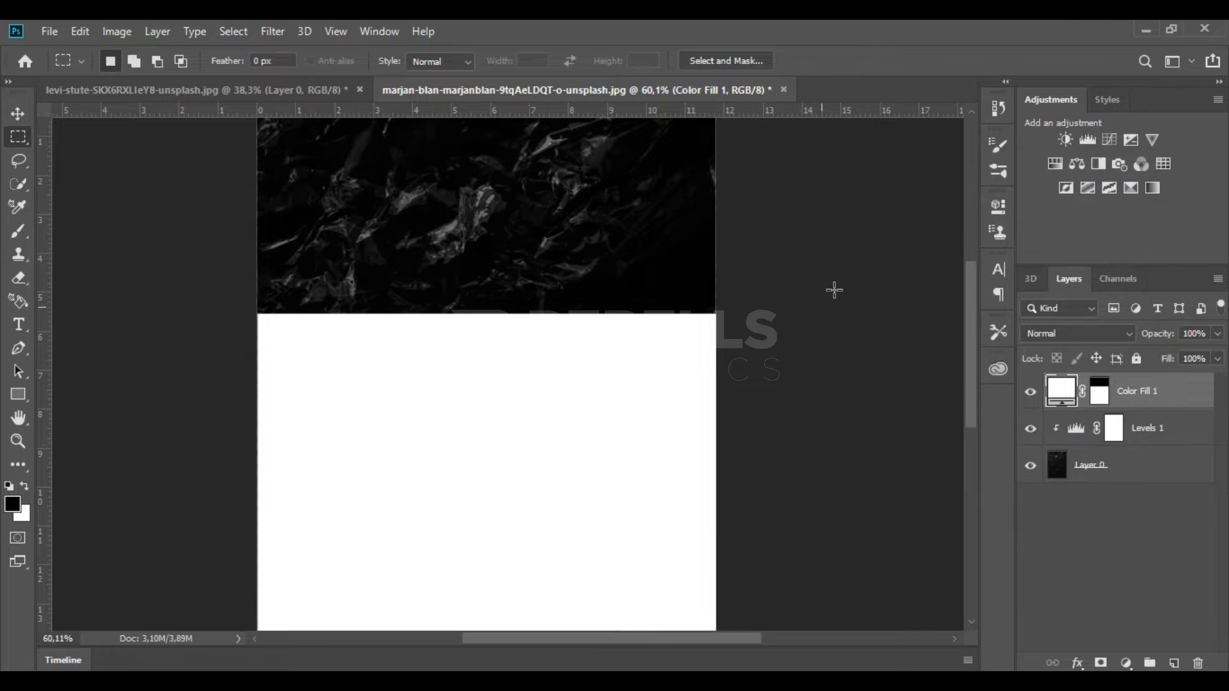
scroll(790, 285, "down", 2)
scroll(608, 266, "down", 1)
scroll(493, 269, "up", 1)
scroll(506, 265, "up", 1)
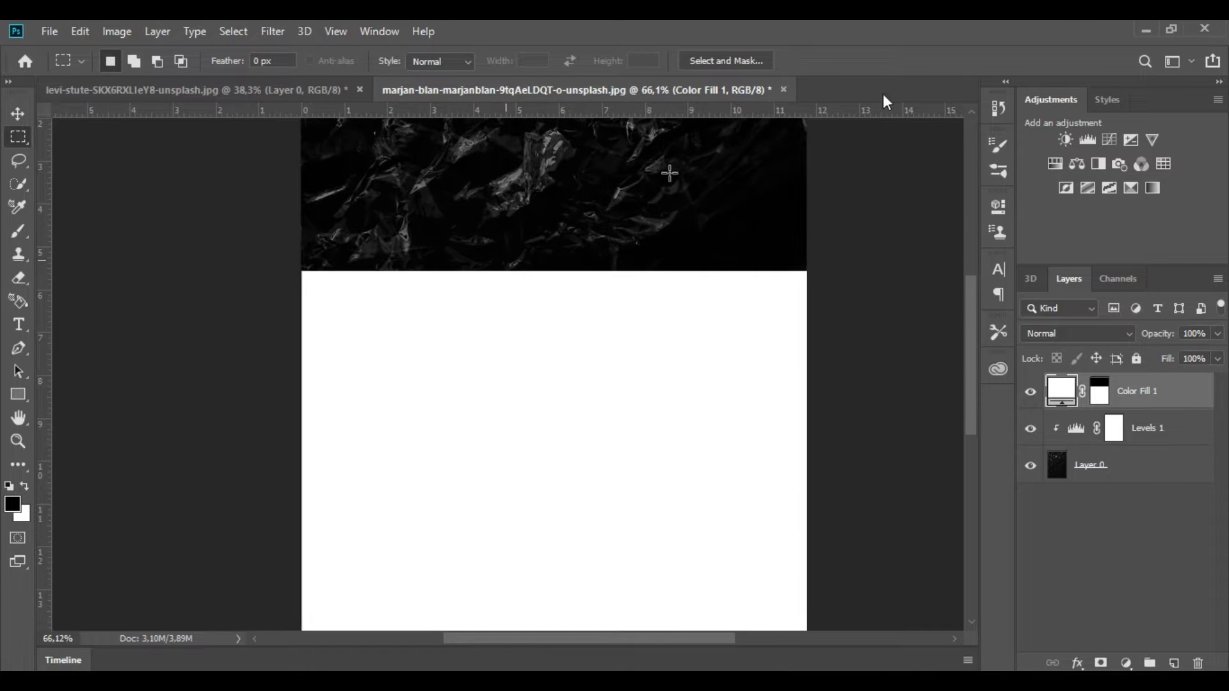
left_click(1100, 401)
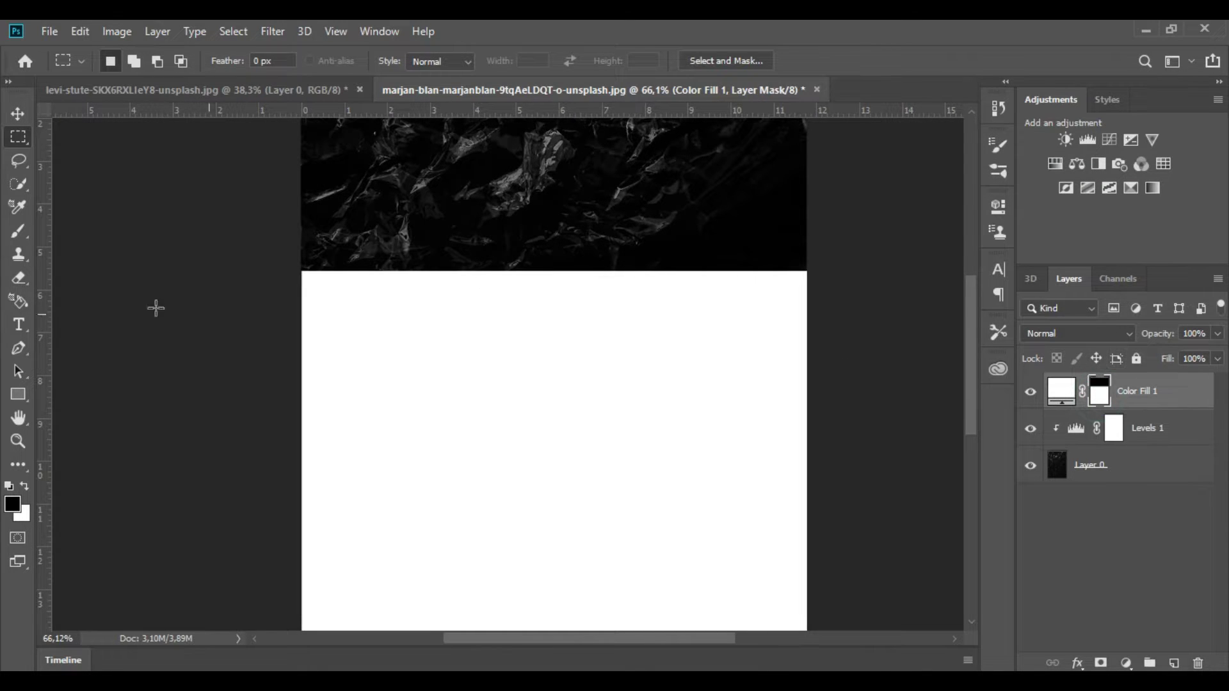
- Lasso a jagged band along the top edge of the white fill
left_click(18, 183)
key("l")
scroll(393, 247, "up", 2)
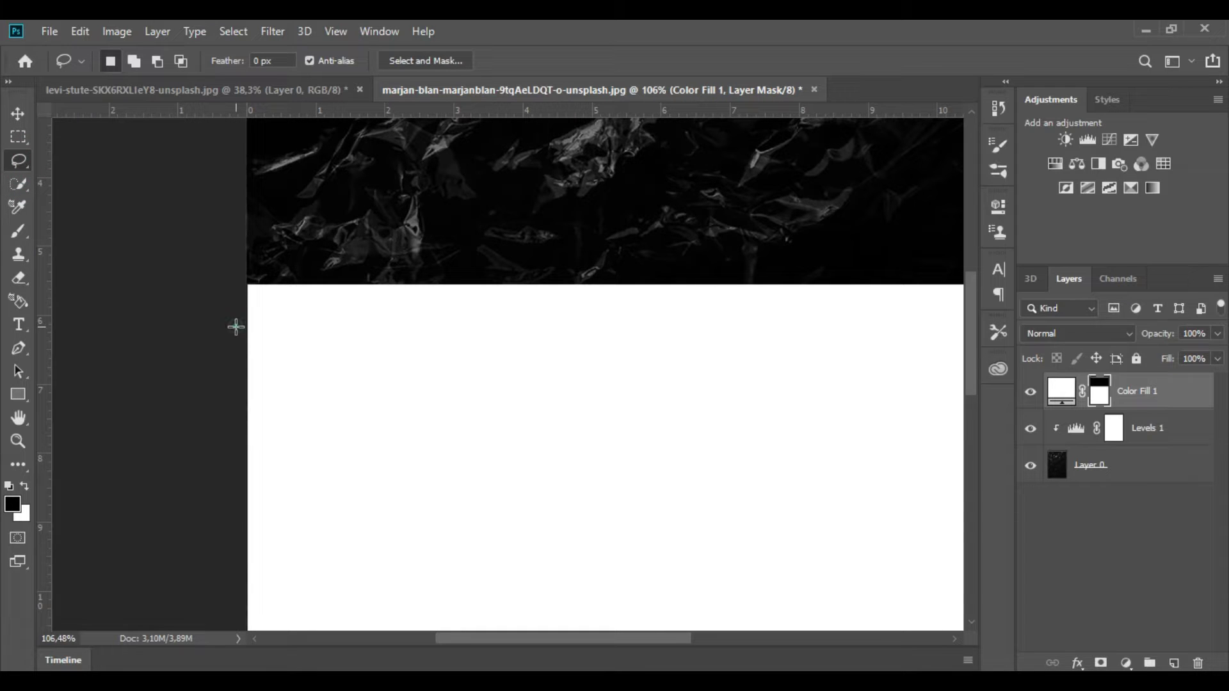
left_click_drag(245, 324, 407, 317)
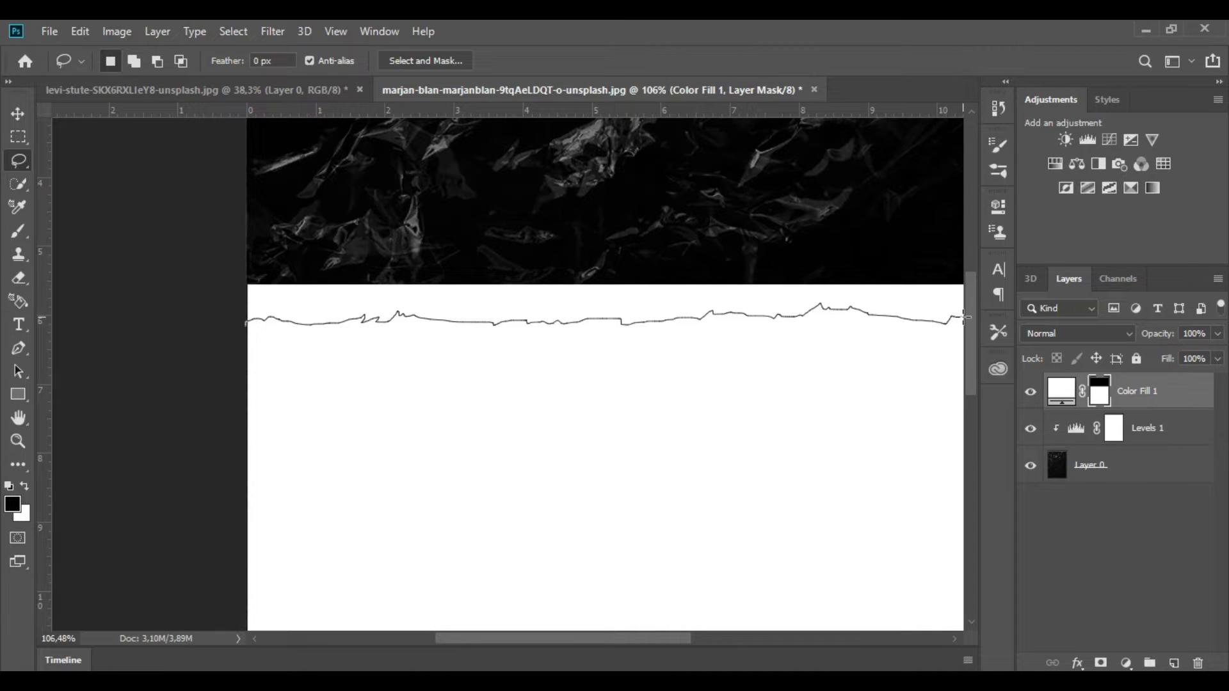
left_click_drag(767, 201, 187, 275)
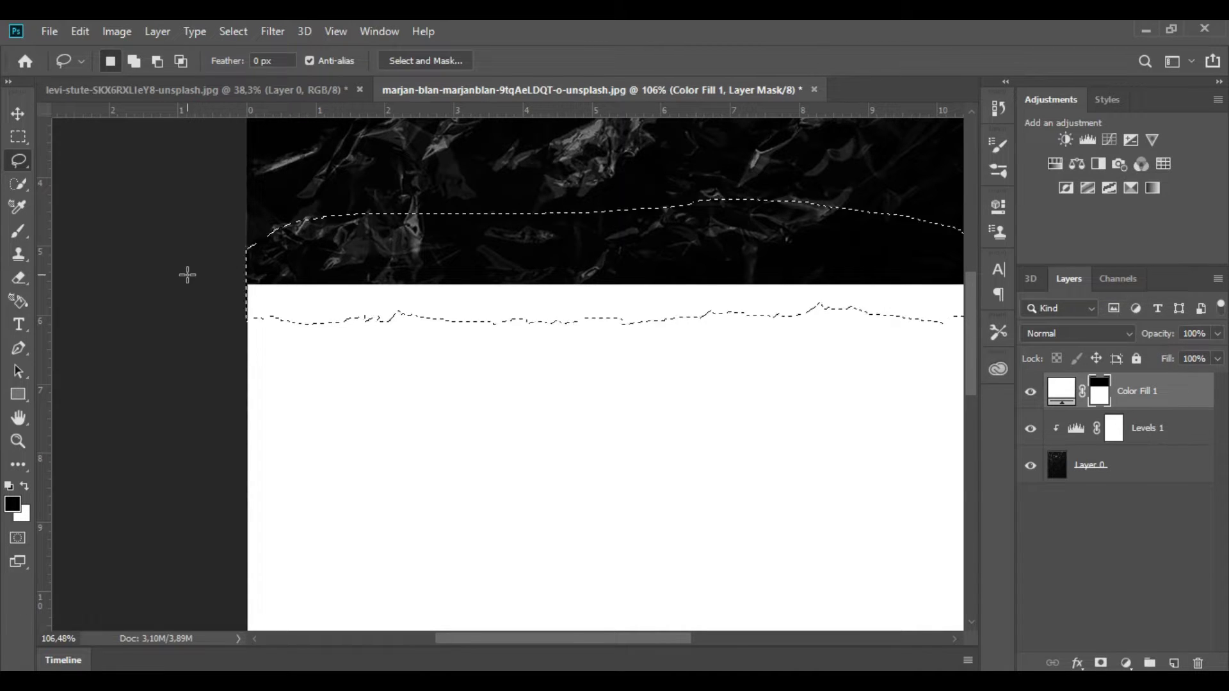
scroll(557, 359, "down", 3)
scroll(680, 280, "up", 3)
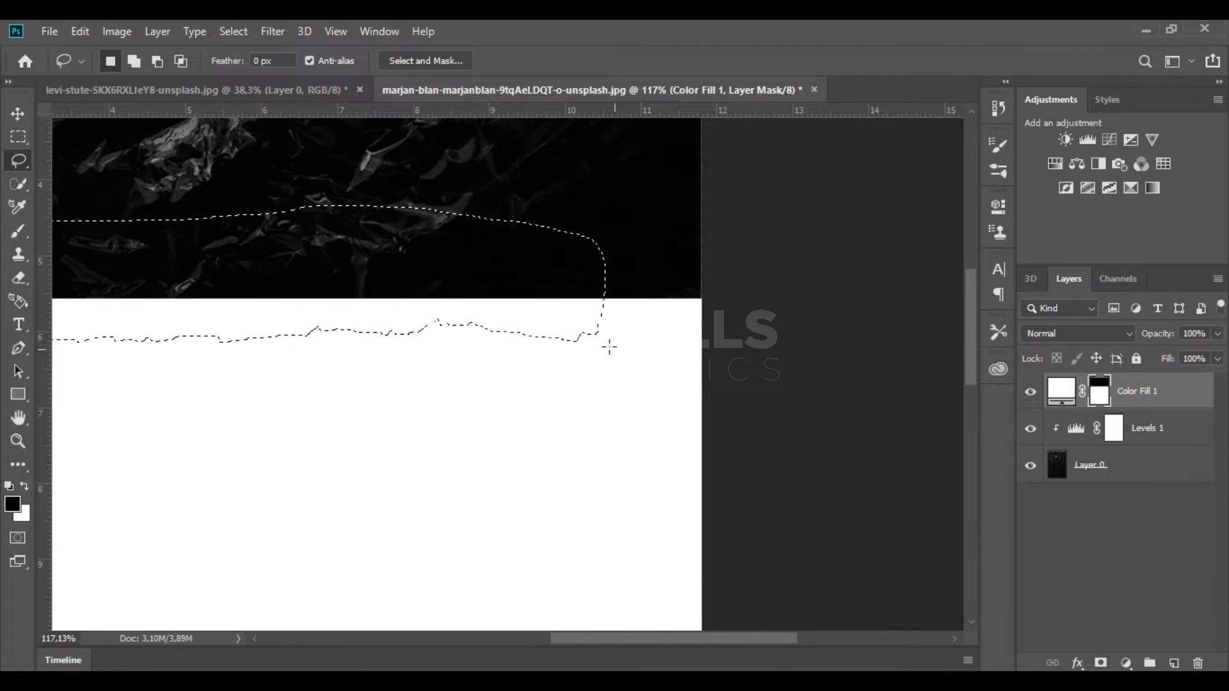
left_click_drag(569, 334, 602, 350)
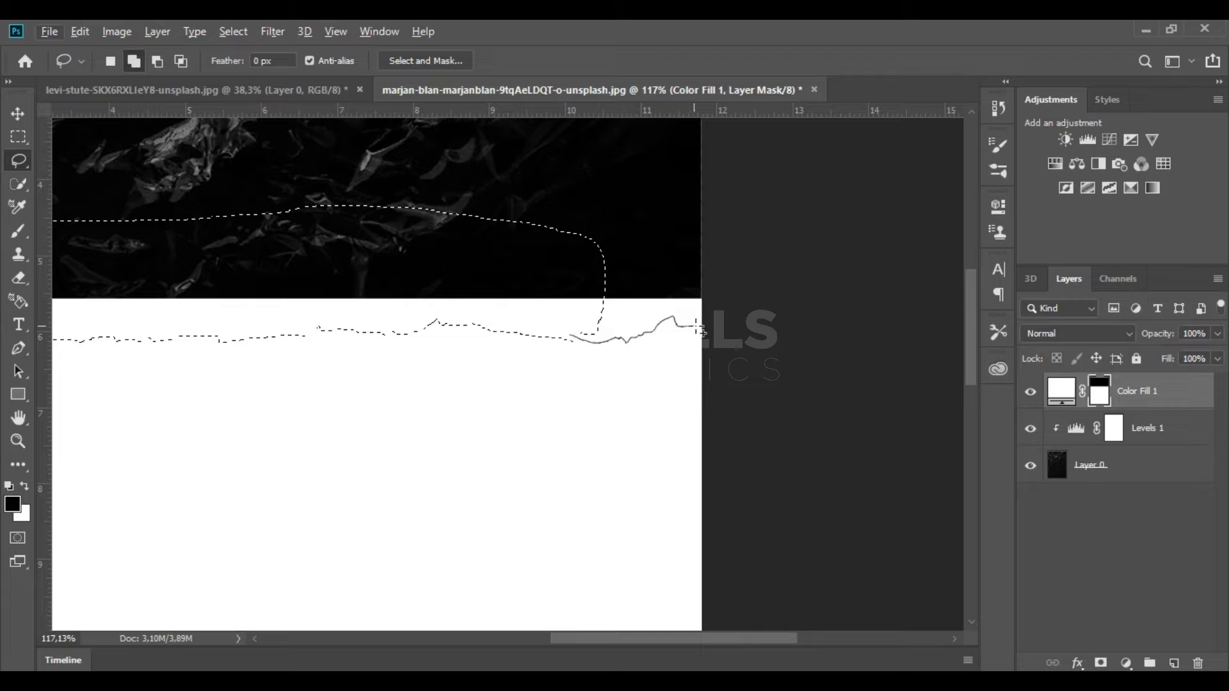
left_click_drag(700, 330, 420, 267)
scroll(727, 214, "down", 3)
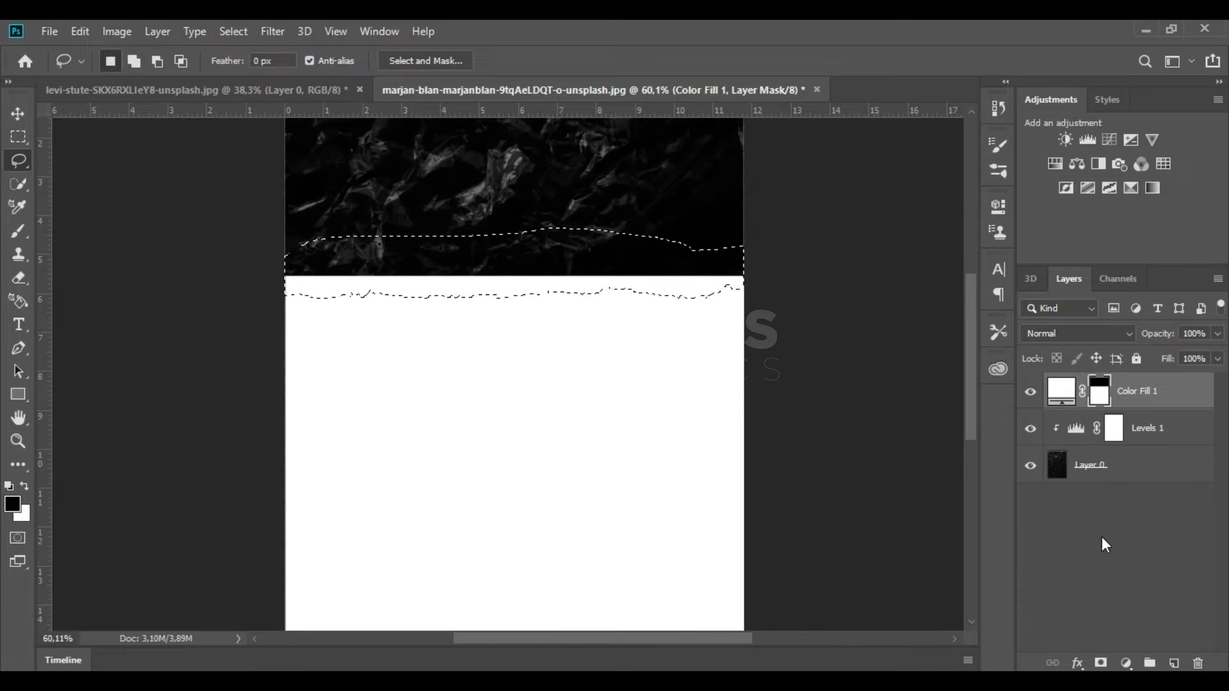
- Paint the band black on the mask, deselect, and duplicate the fill nudged slightly lower
left_click(15, 233)
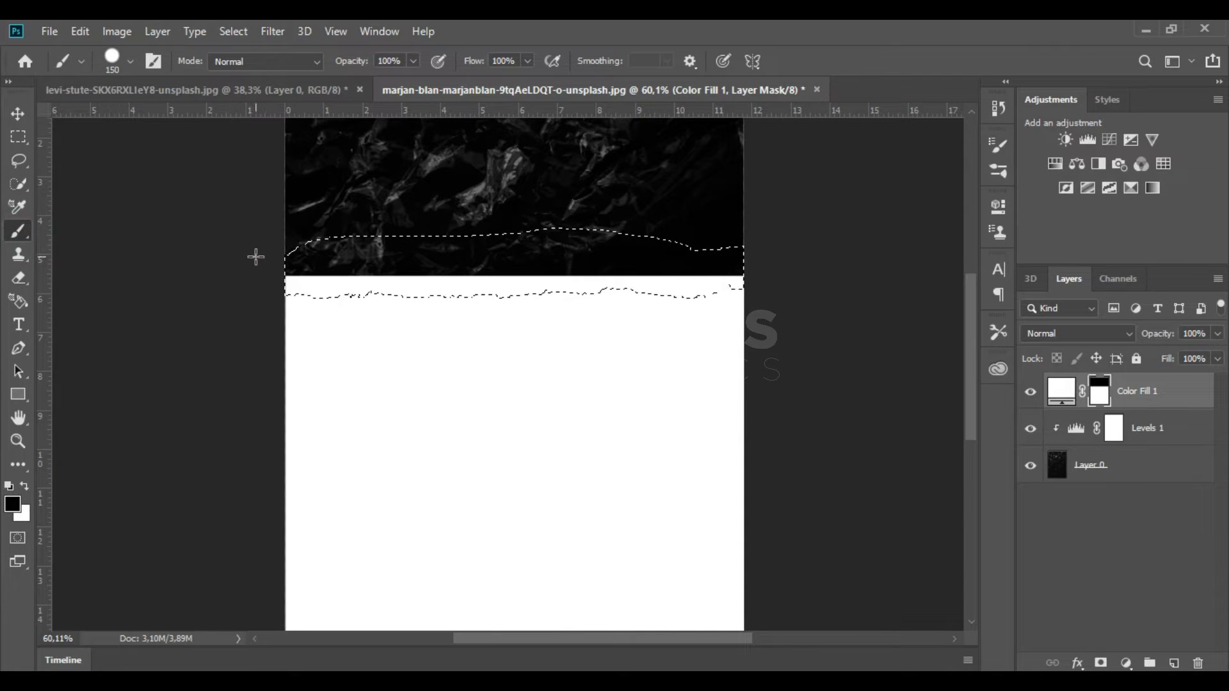
left_click_drag(256, 257, 431, 279)
key("v")
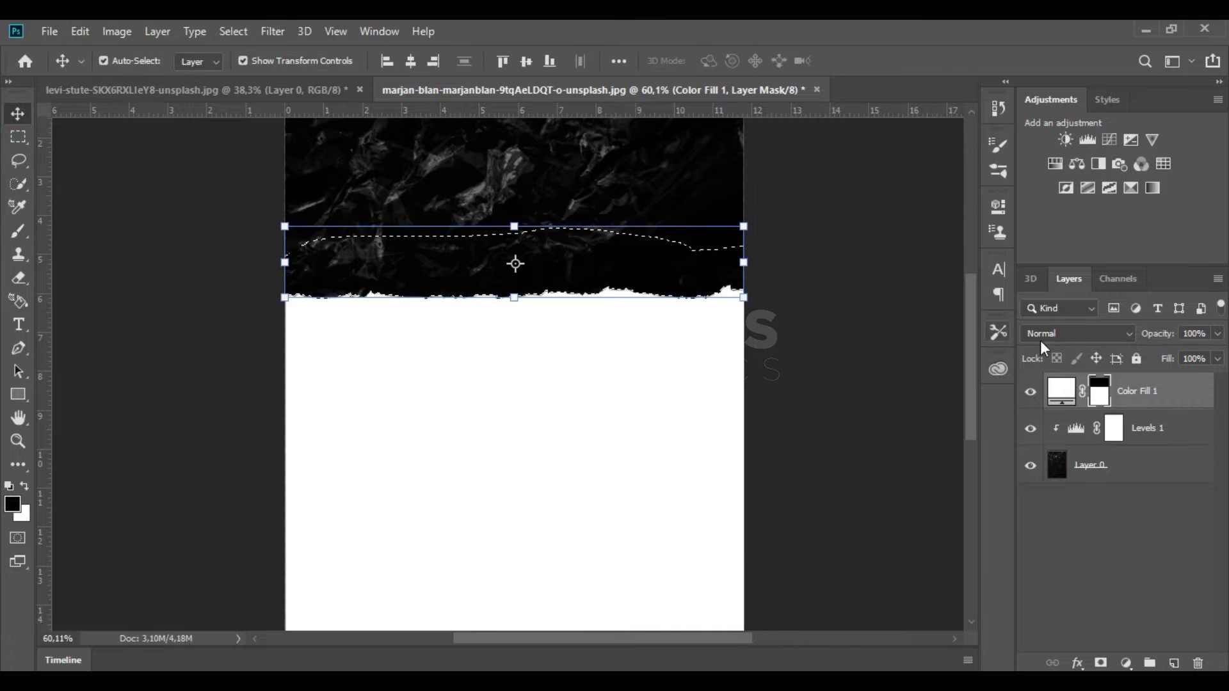
key("ctrl+d")
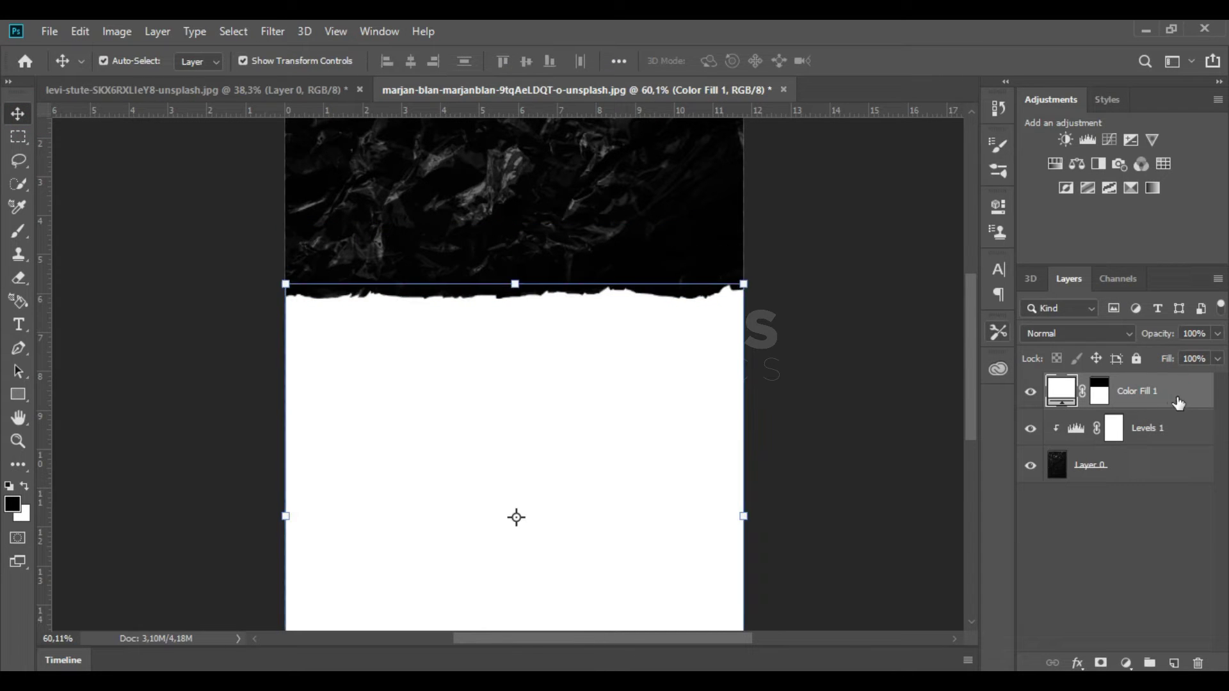
key("ctrl+j")
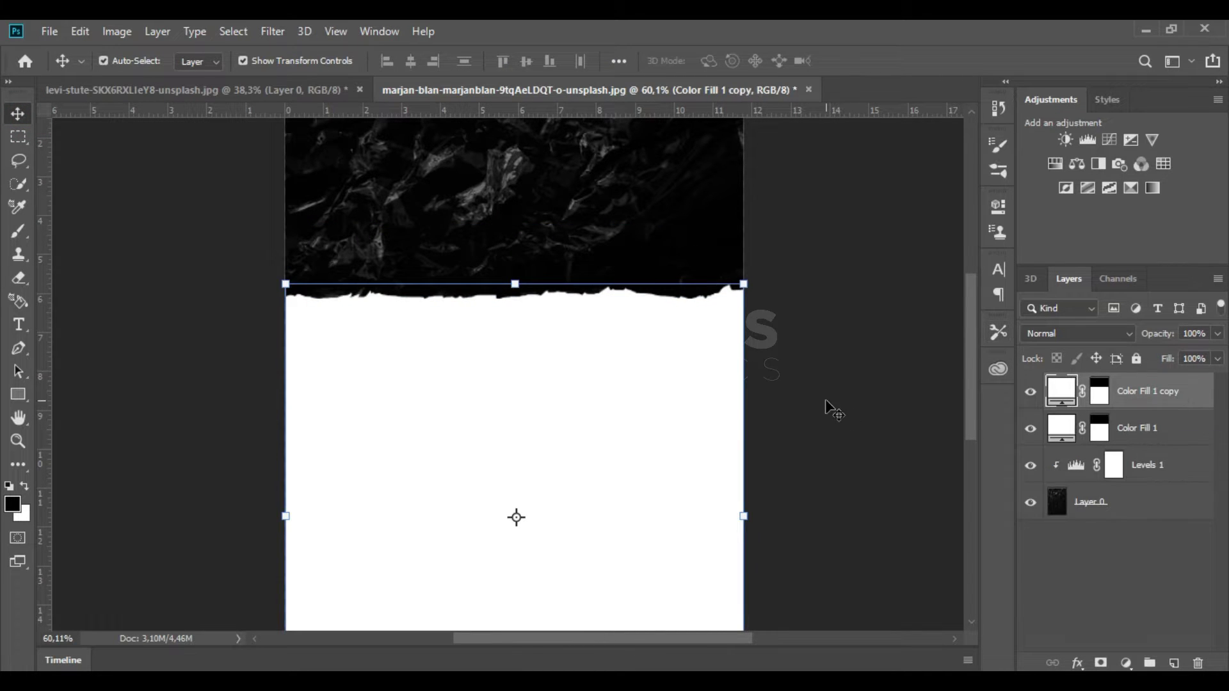
key("Down")
key("Down")
key("Down")
key("Down")
key("Down")
key("Down")
key("Down")
key("Down")
key("Down")
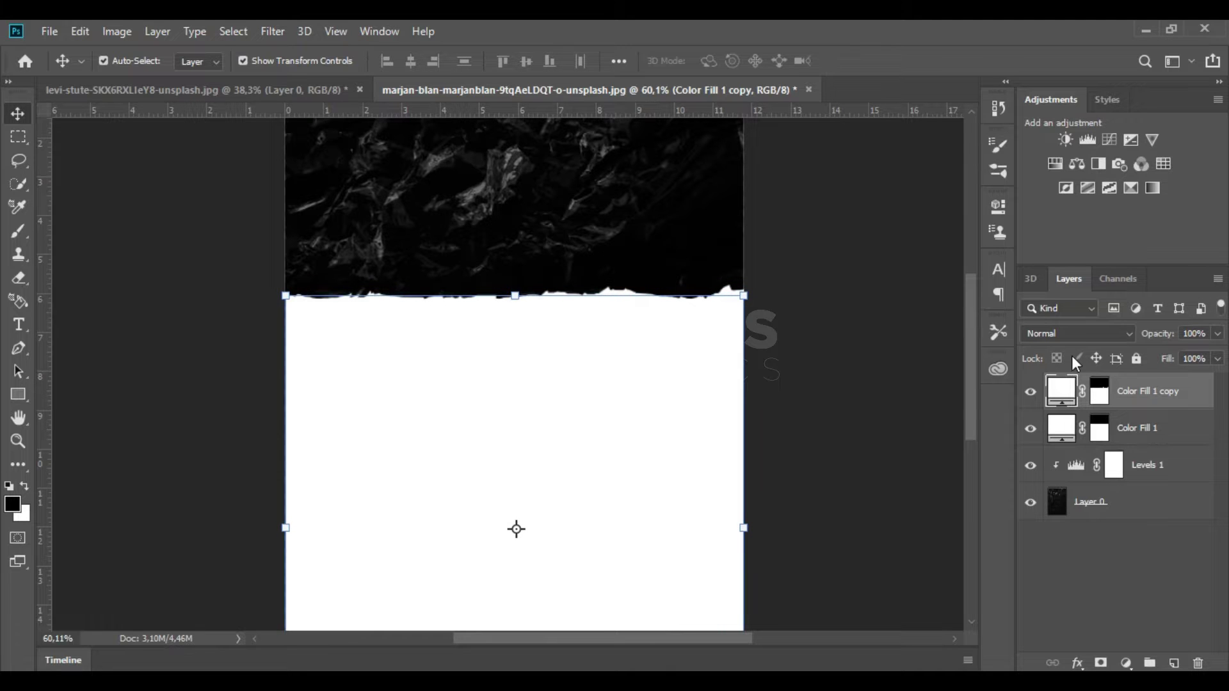
- Change the duplicate fill's colour to dark red
double_click(1061, 389)
left_click(1091, 193)
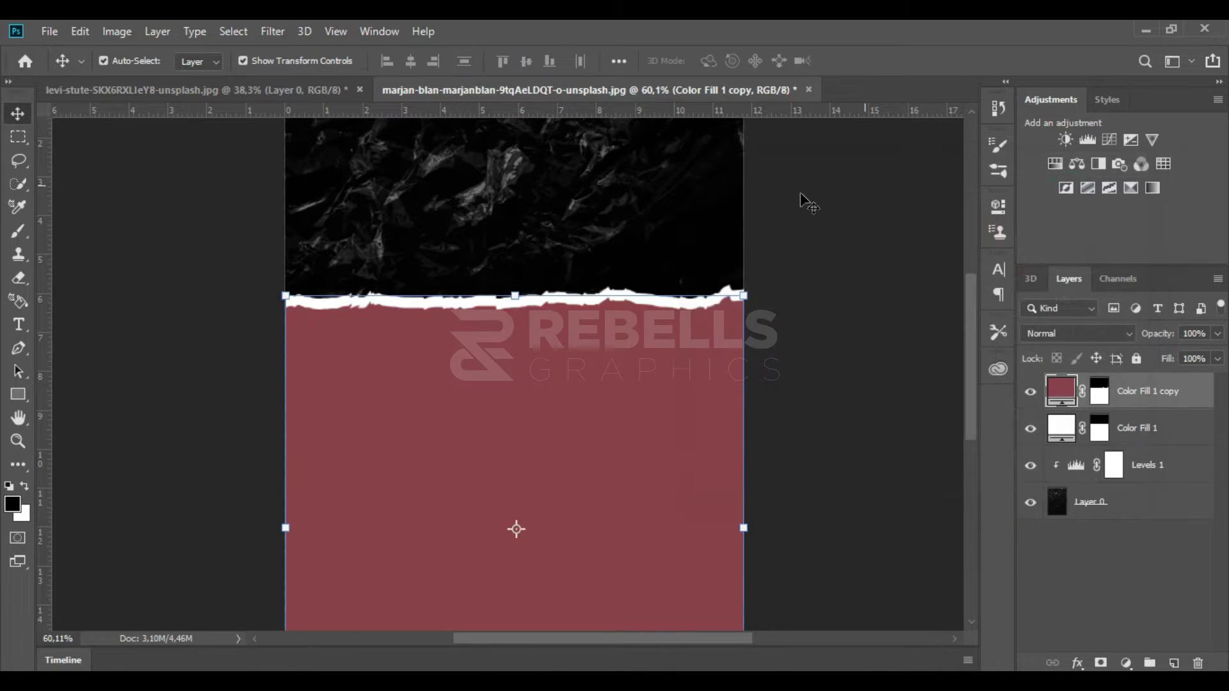
key("ctrl+minus")
scroll(537, 342, "up", 2)
scroll(537, 343, "up", 2)
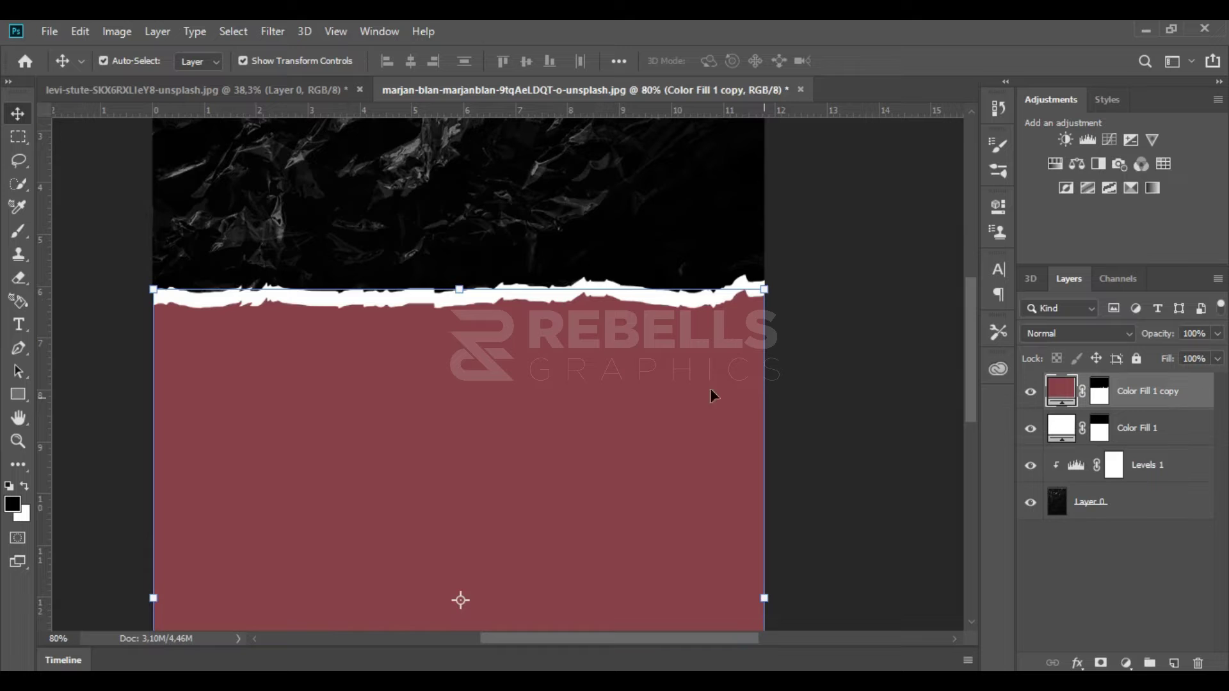
scroll(582, 281, "up", 1)
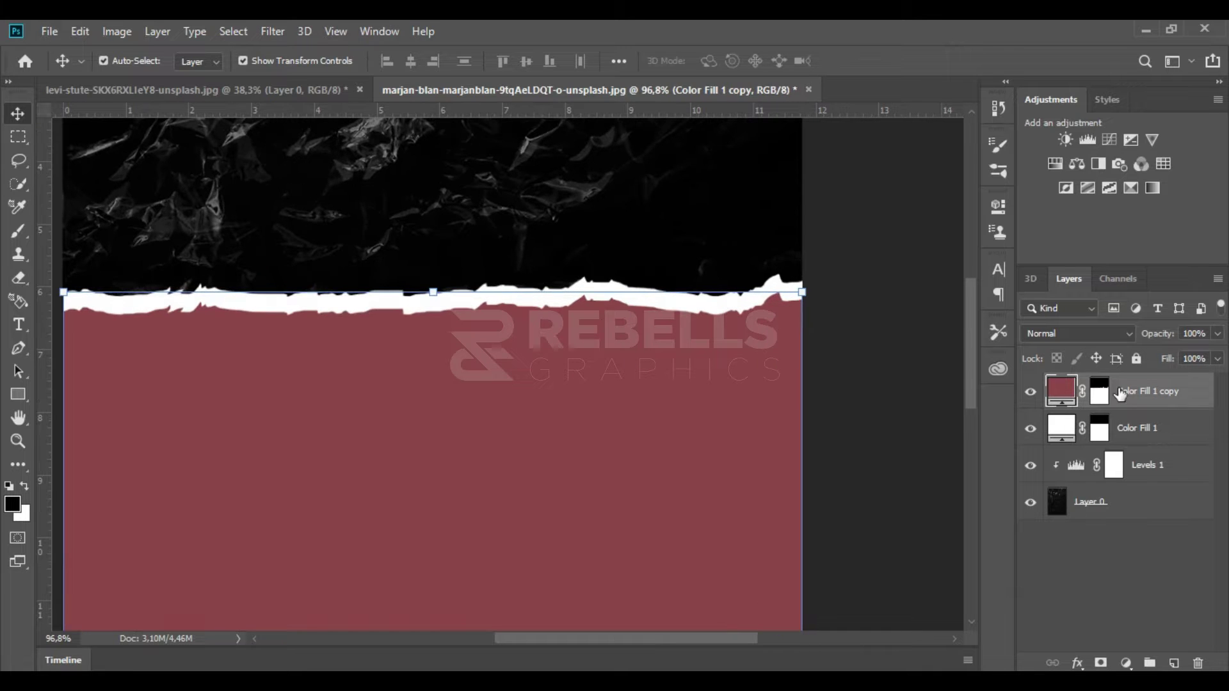
- Lasso a ragged strip along the red fill's top and paint it black on its mask
left_click(1102, 394)
left_click(18, 161)
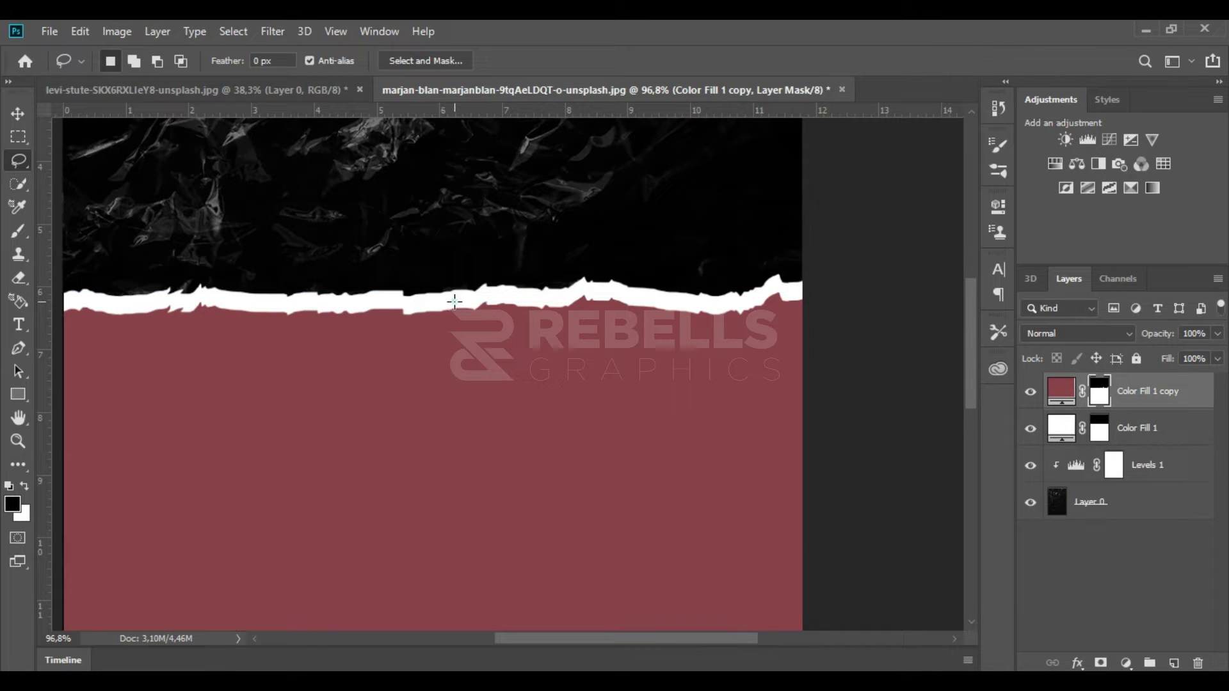
left_click_drag(455, 301, 500, 303)
left_click_drag(813, 323, 459, 234)
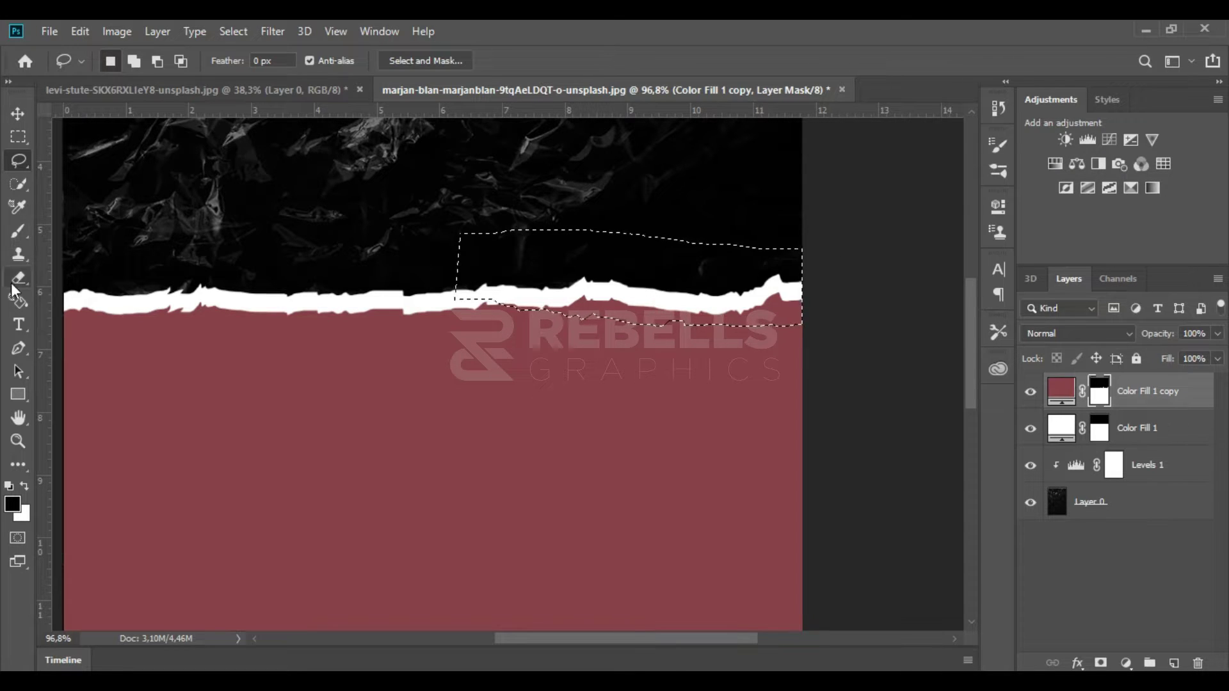
left_click(18, 231)
left_click_drag(508, 282, 695, 313)
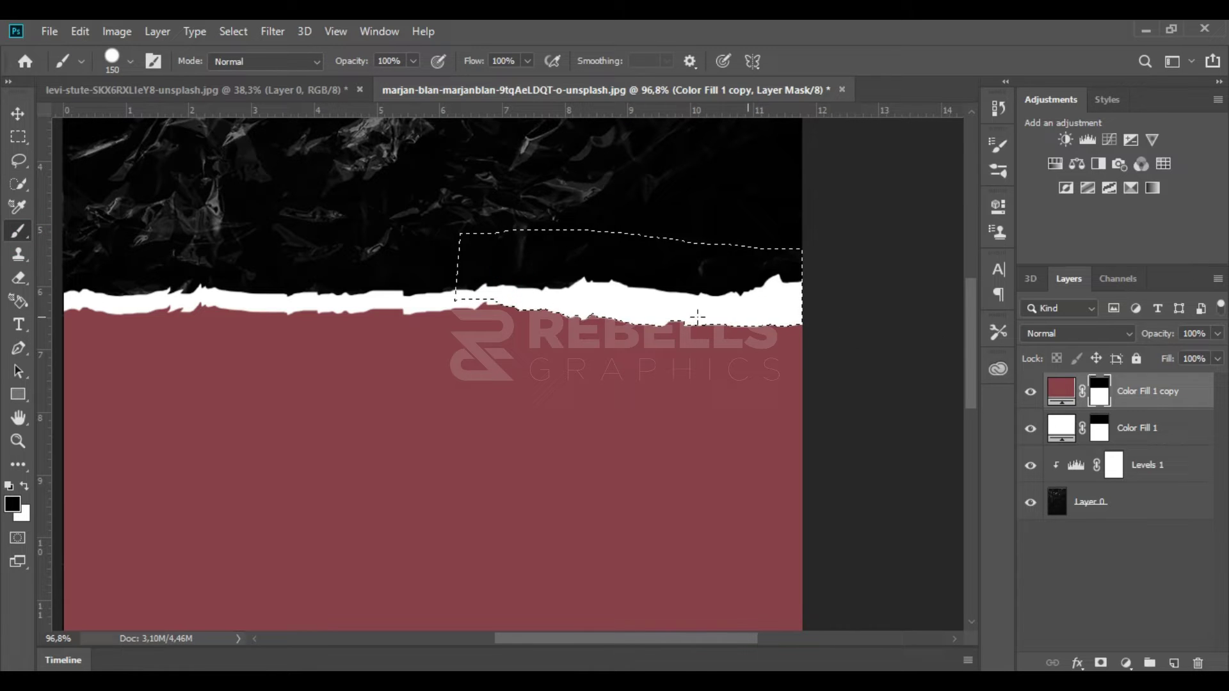
left_click(18, 115)
scroll(704, 269, "down", 2)
scroll(704, 269, "down", 1)
key("ctrl+d")
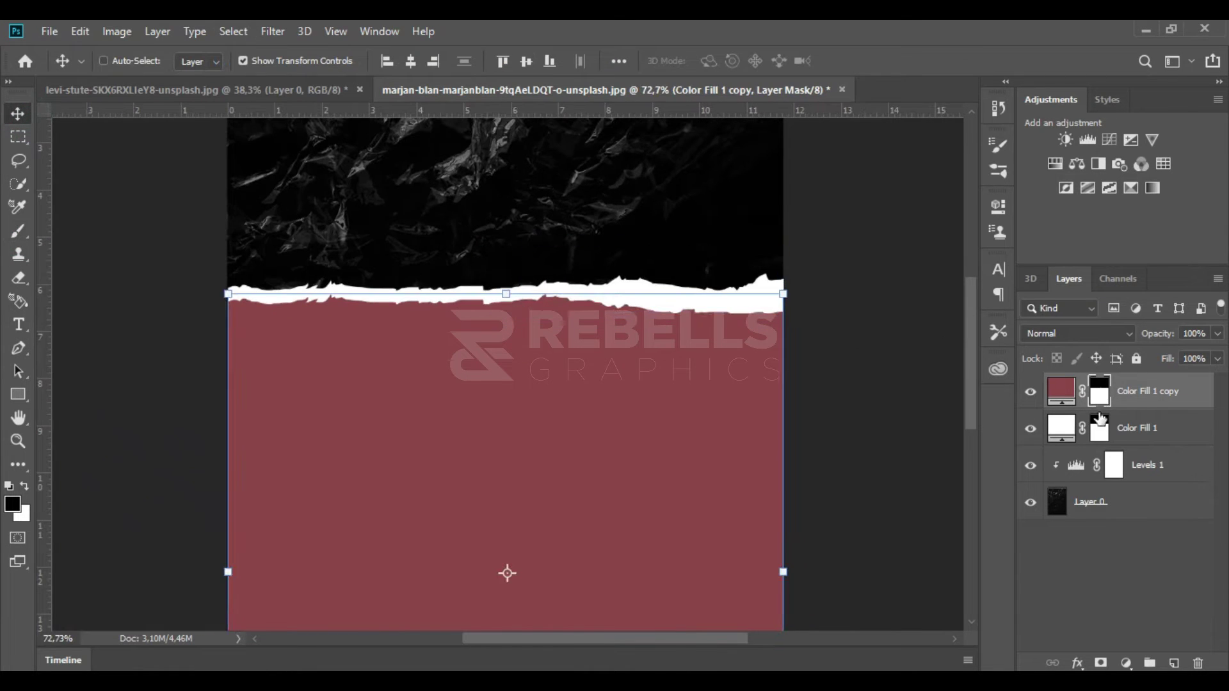
- Flip the red fill layer horizontally and drag the portrait photo into the poster
left_click(1163, 402)
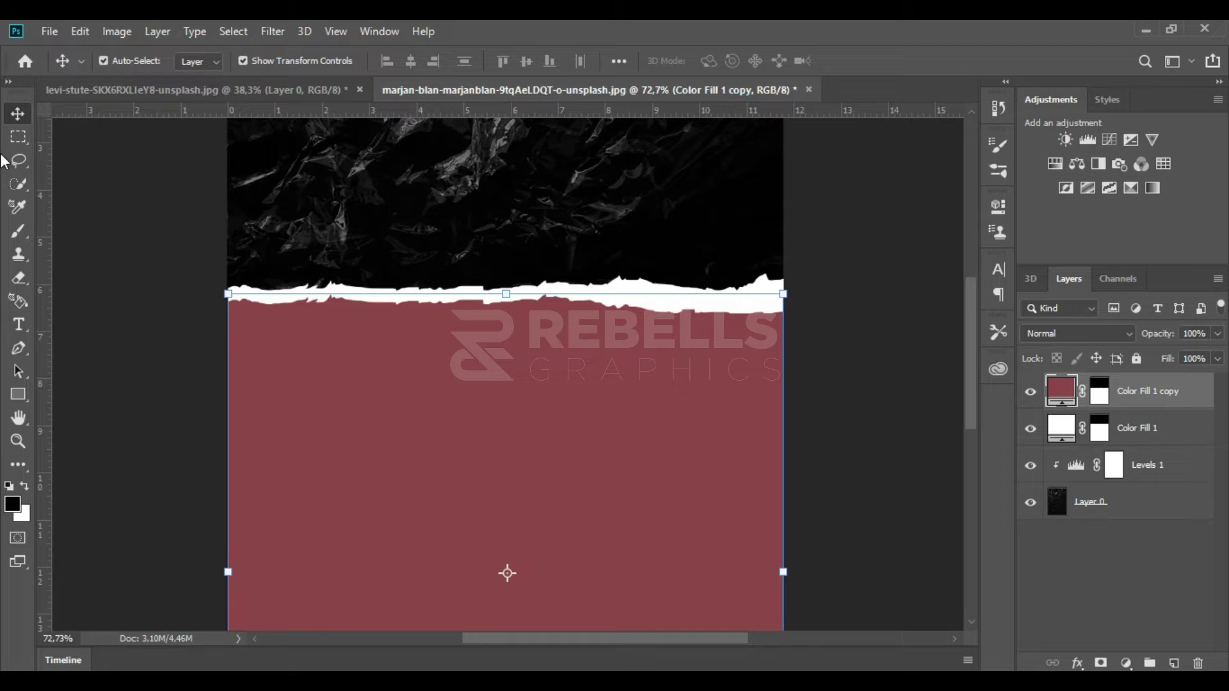
key("ctrl+t")
right_click(501, 381)
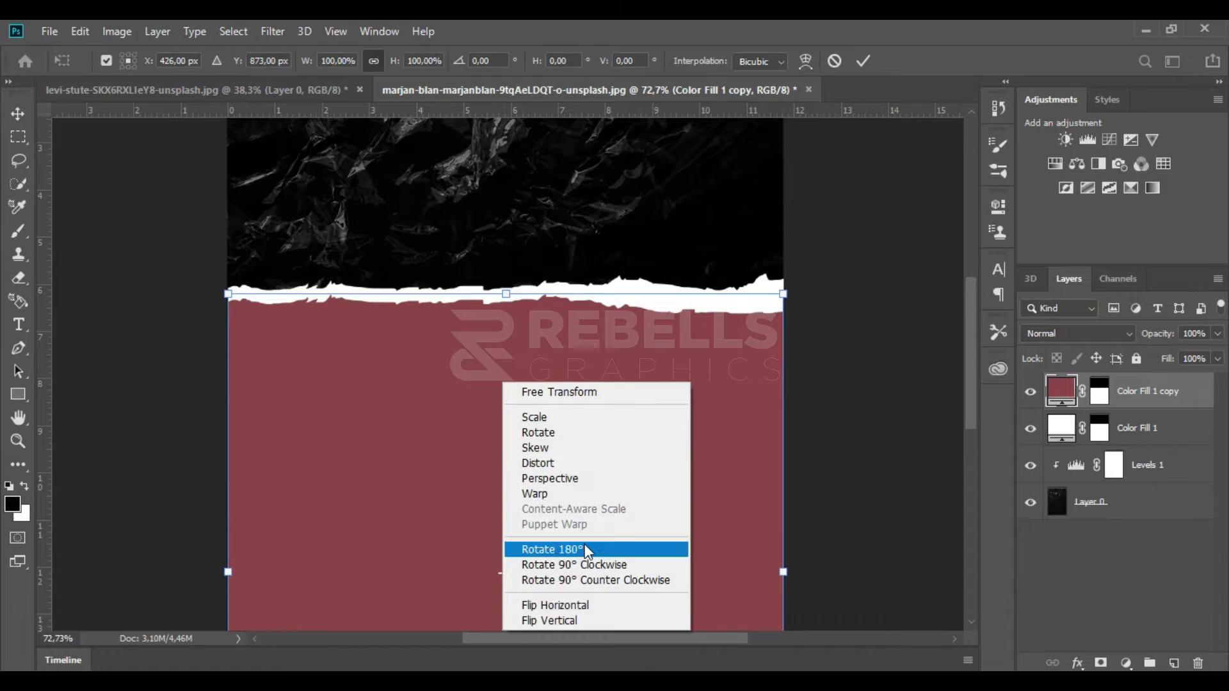
left_click(559, 605)
left_click(864, 61)
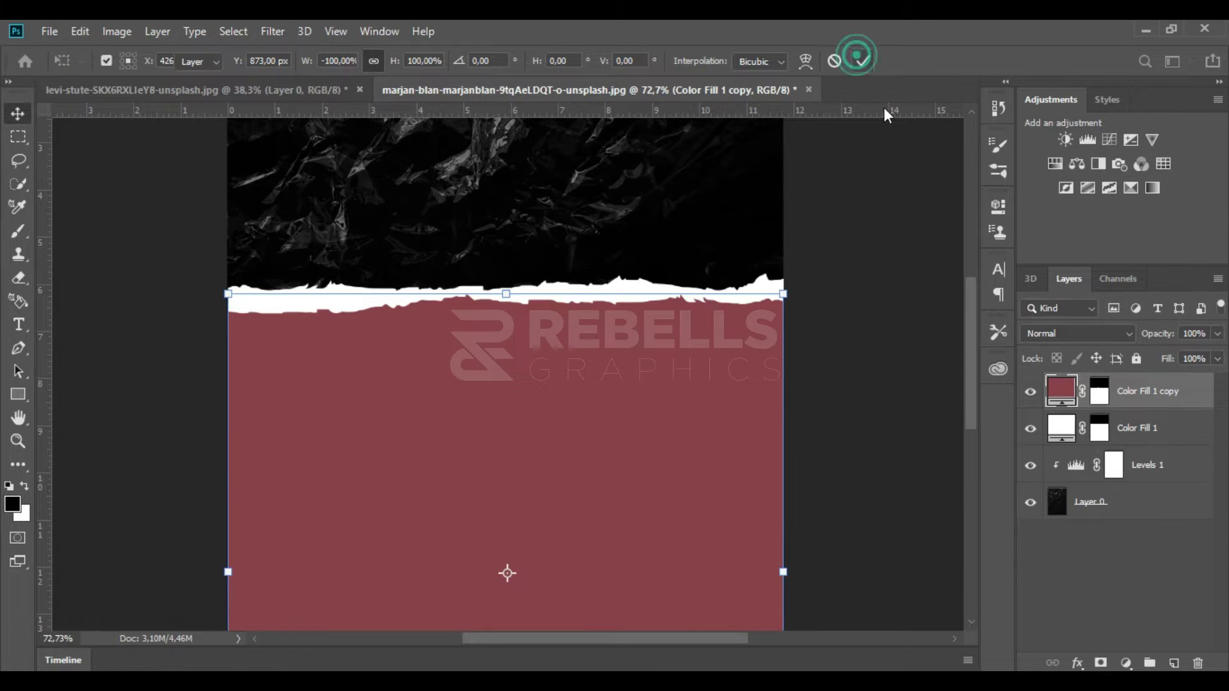
left_click(228, 90)
mouse_move(494, 232)
left_mouse_down()
mouse_move(600, 65)
mouse_move(650, 318)
left_mouse_up()
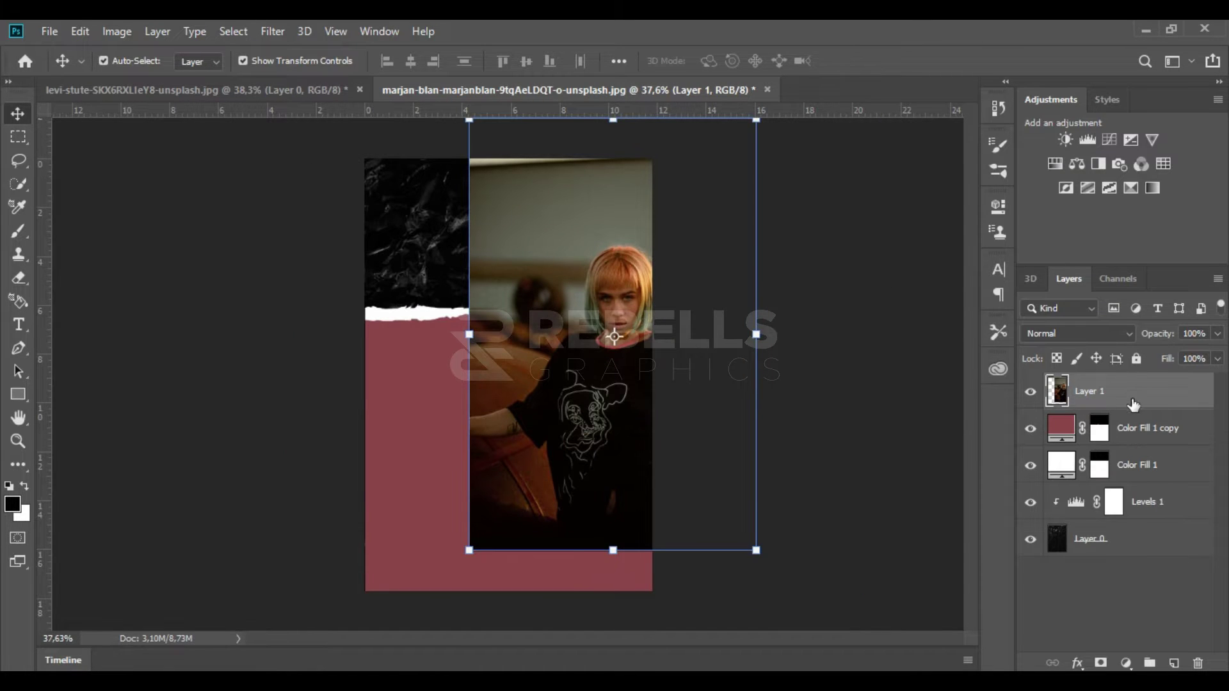
- Clip the portrait to the red fill, then move it down-left and enlarge it
right_click(1132, 404)
left_click(1001, 366)
mouse_move(578, 377)
left_mouse_down()
mouse_move(517, 473)
mouse_move(478, 477)
left_mouse_up()
left_click_drag(653, 215, 675, 186)
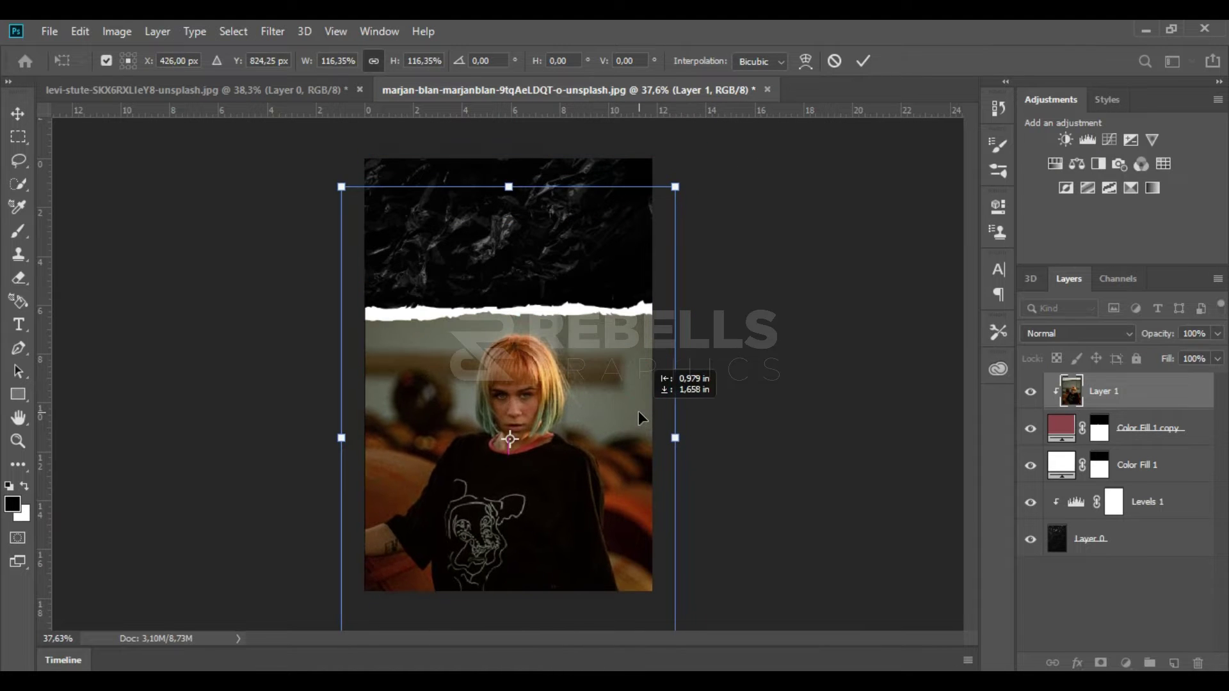
left_click(861, 61)
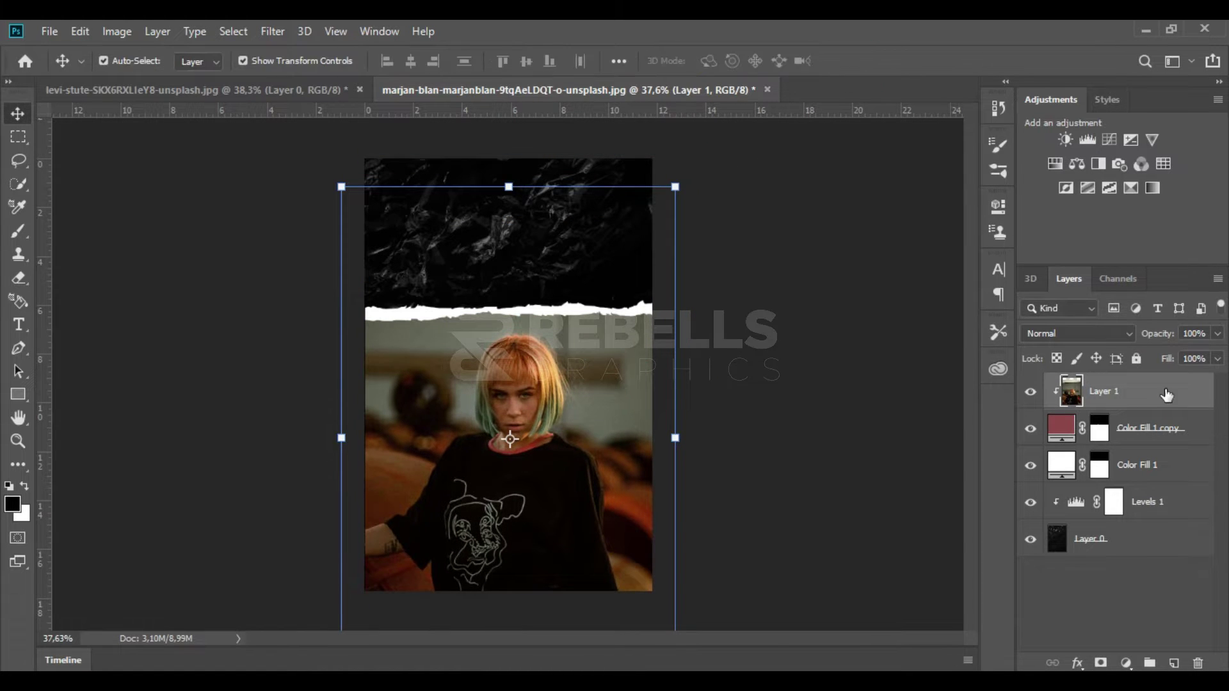
- Add a clipped Hue/Saturation adjustment with Colorize, Hue 239 and Saturation 41
left_click(1055, 164)
left_click(842, 482)
left_click(884, 421)
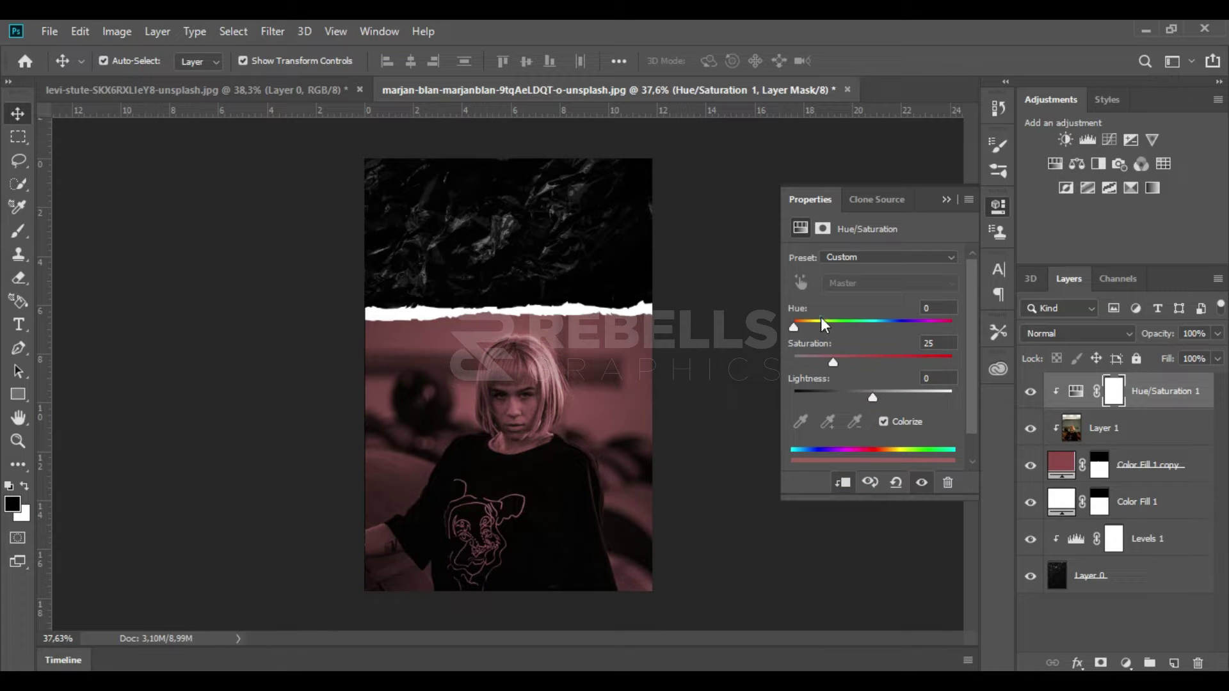
left_click_drag(836, 321, 890, 326)
mouse_move(832, 362)
left_mouse_down()
mouse_move(858, 363)
mouse_move(858, 397)
mouse_move(869, 398)
left_mouse_up()
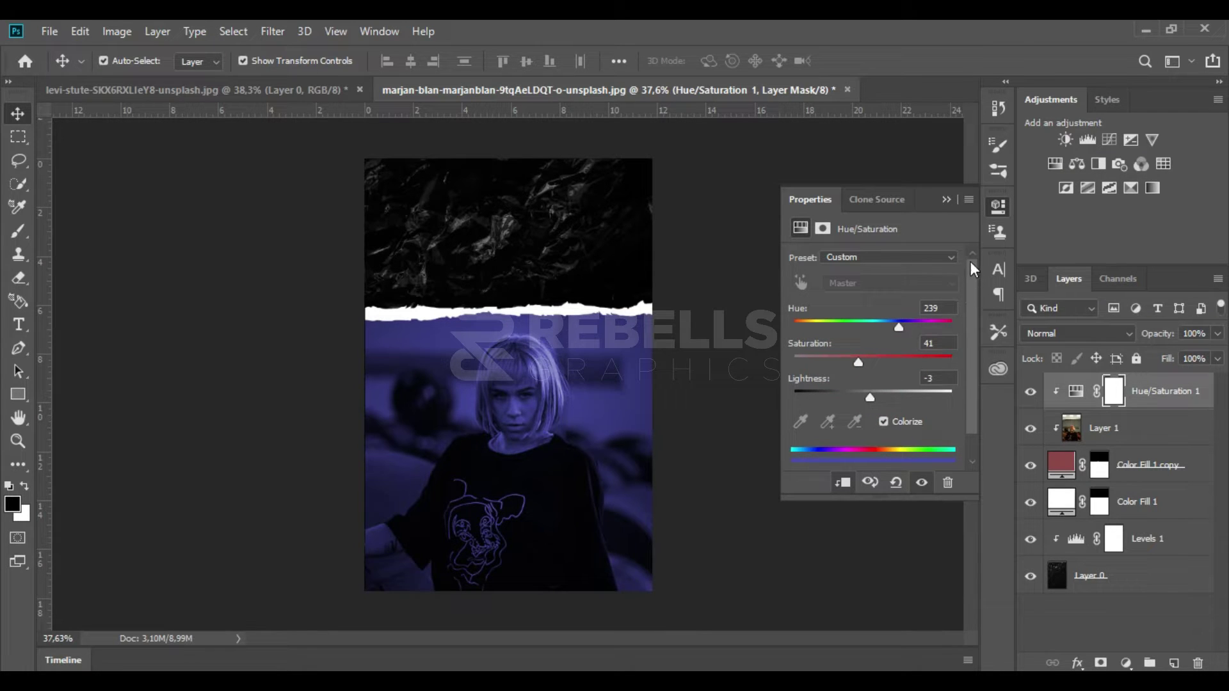
left_click(946, 199)
double_click(1060, 465)
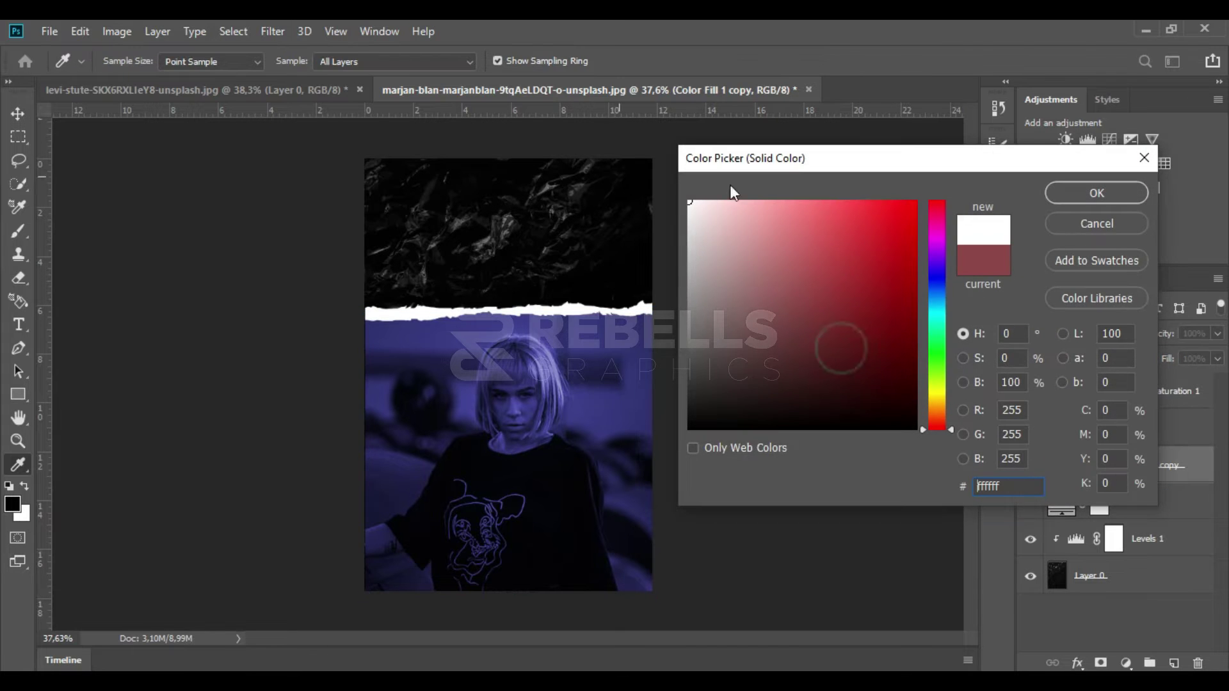
- Set the lower Color Fill 1 copy layer to black (000000)
left_click(1096, 193)
double_click(1060, 460)
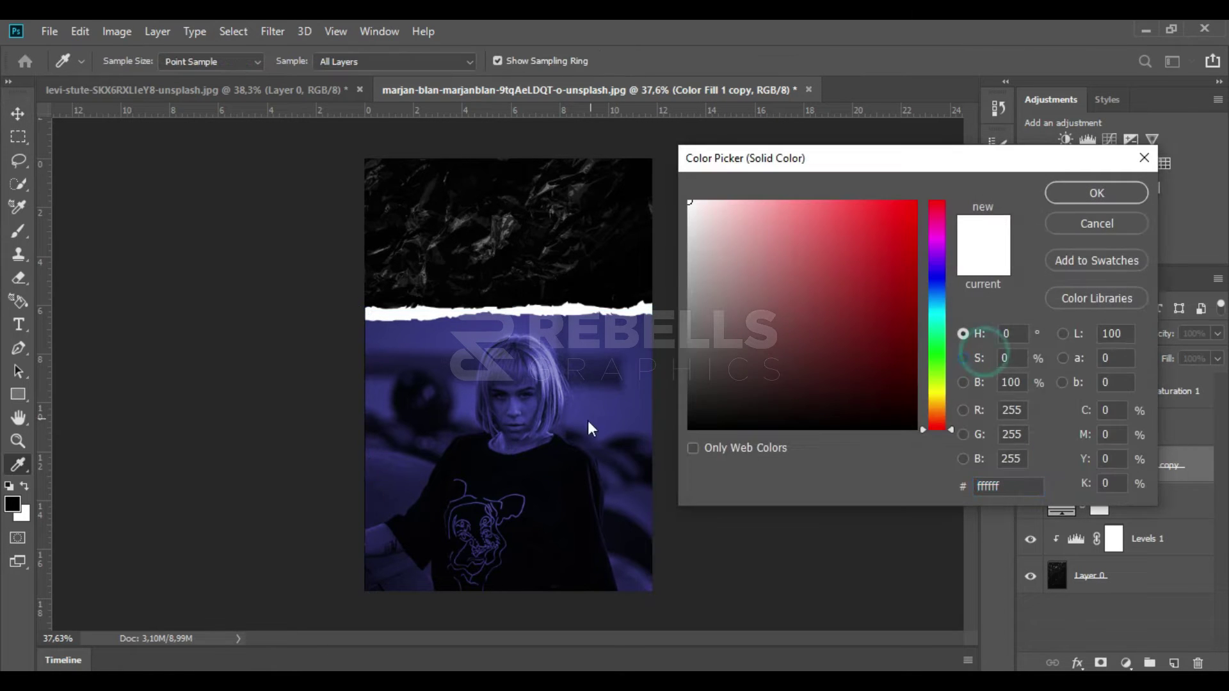
type("000000")
left_click(1073, 190)
left_click(1152, 621)
scroll(619, 411, "down", 2)
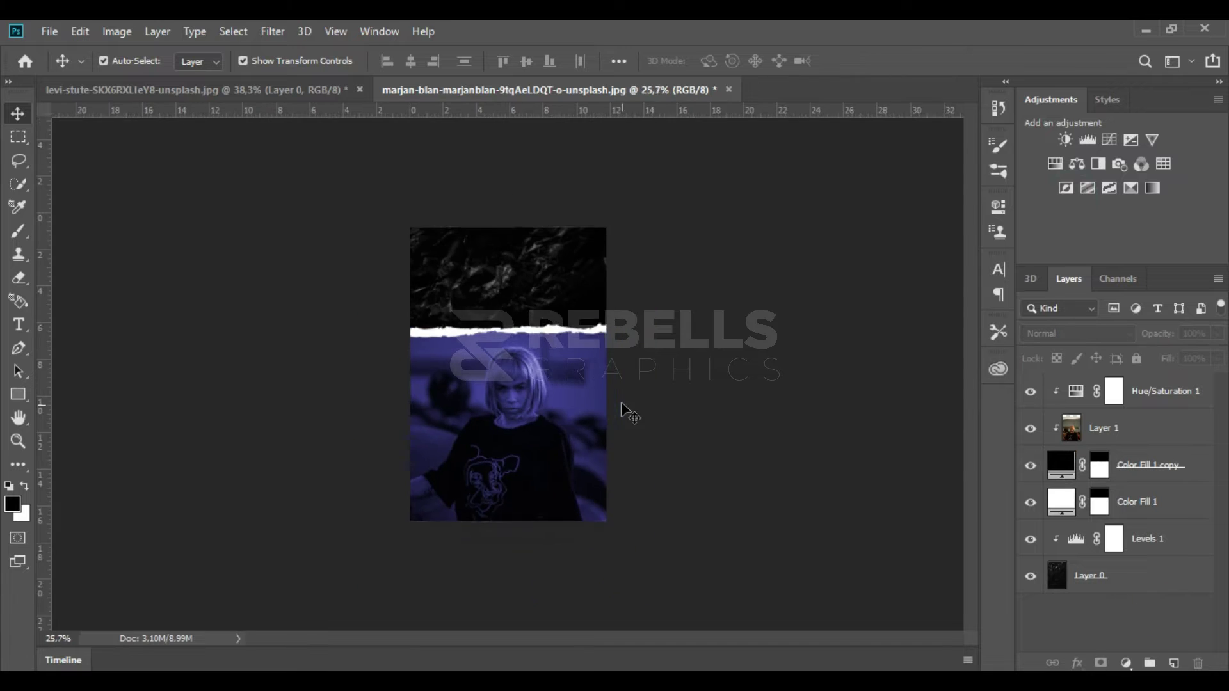
scroll(576, 320, "up", 2)
scroll(544, 256, "up", 2)
scroll(525, 230, "down", 2)
scroll(525, 229, "up", 3)
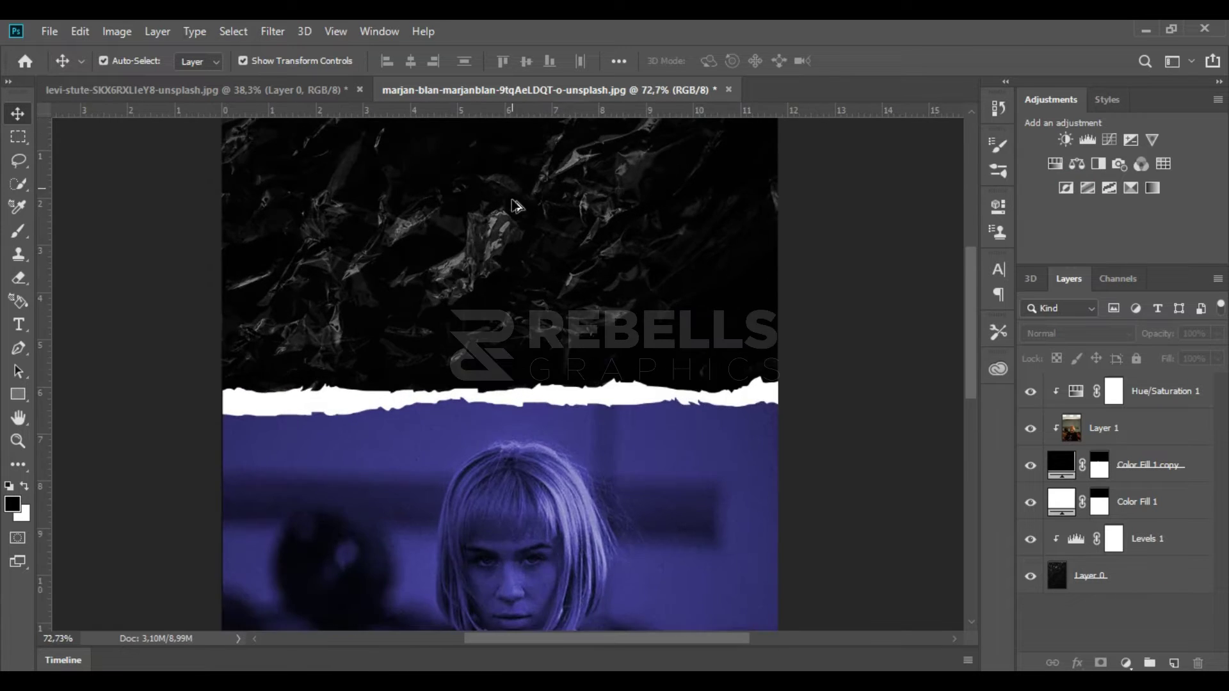
scroll(840, 332, "up", 1)
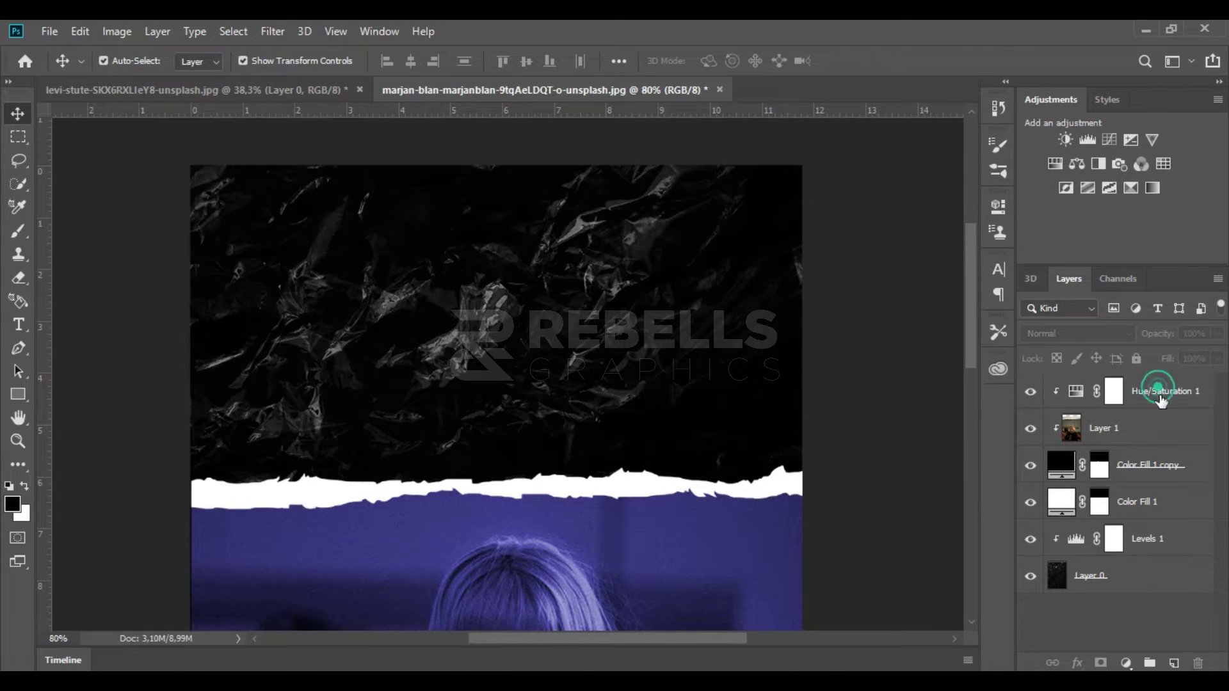
- Add a new layer on top and draw a rectangle over the upper right of the black top
left_click(1161, 400)
left_click(1174, 663)
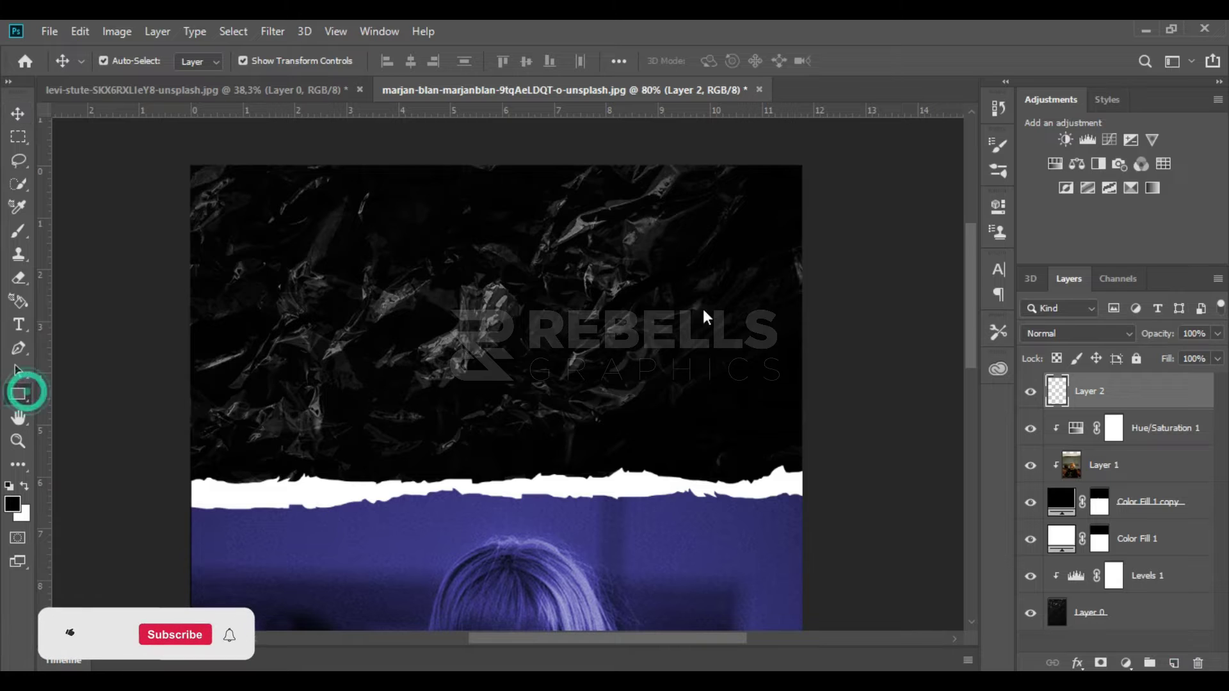
left_click(19, 393)
left_click_drag(806, 247, 527, 371)
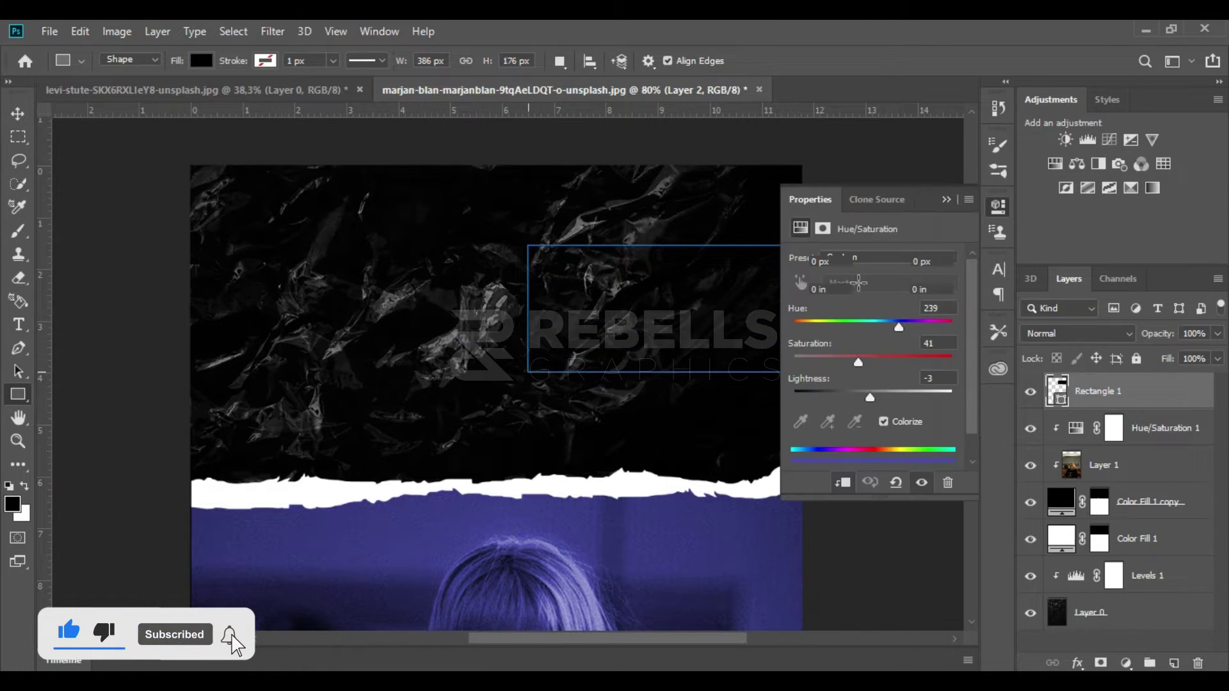
- Give the rectangle shape no fill and a thick white outline
left_click(130, 59)
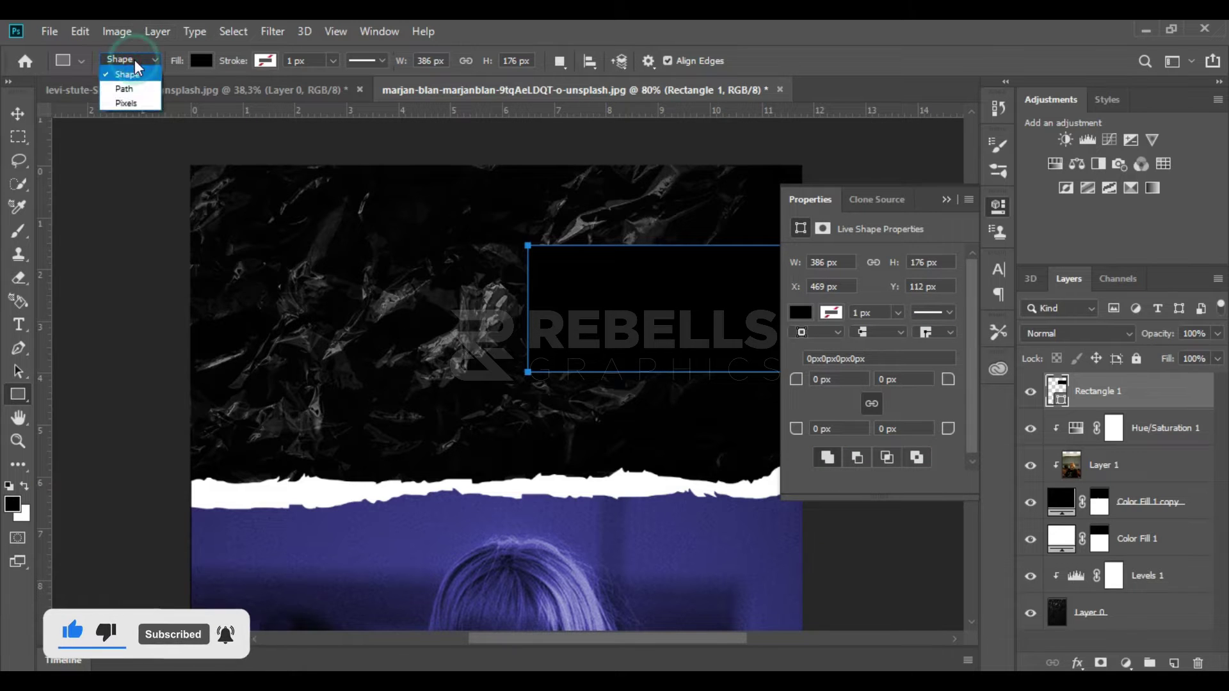
left_click(265, 61)
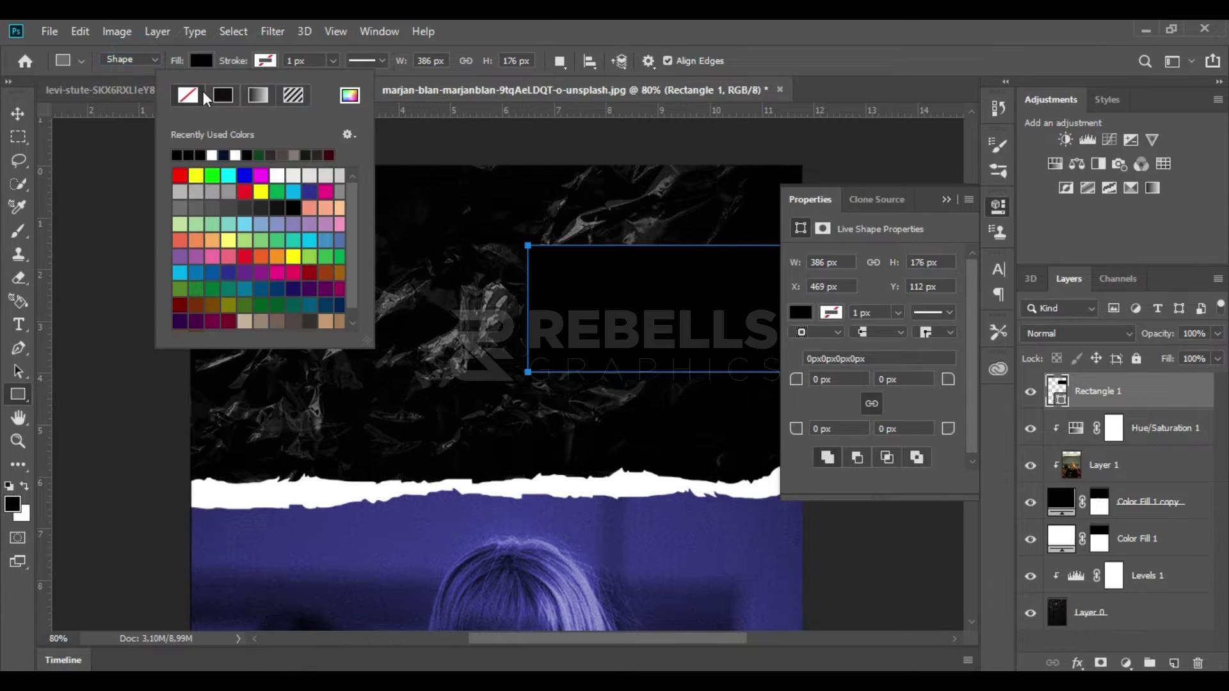
left_click(220, 155)
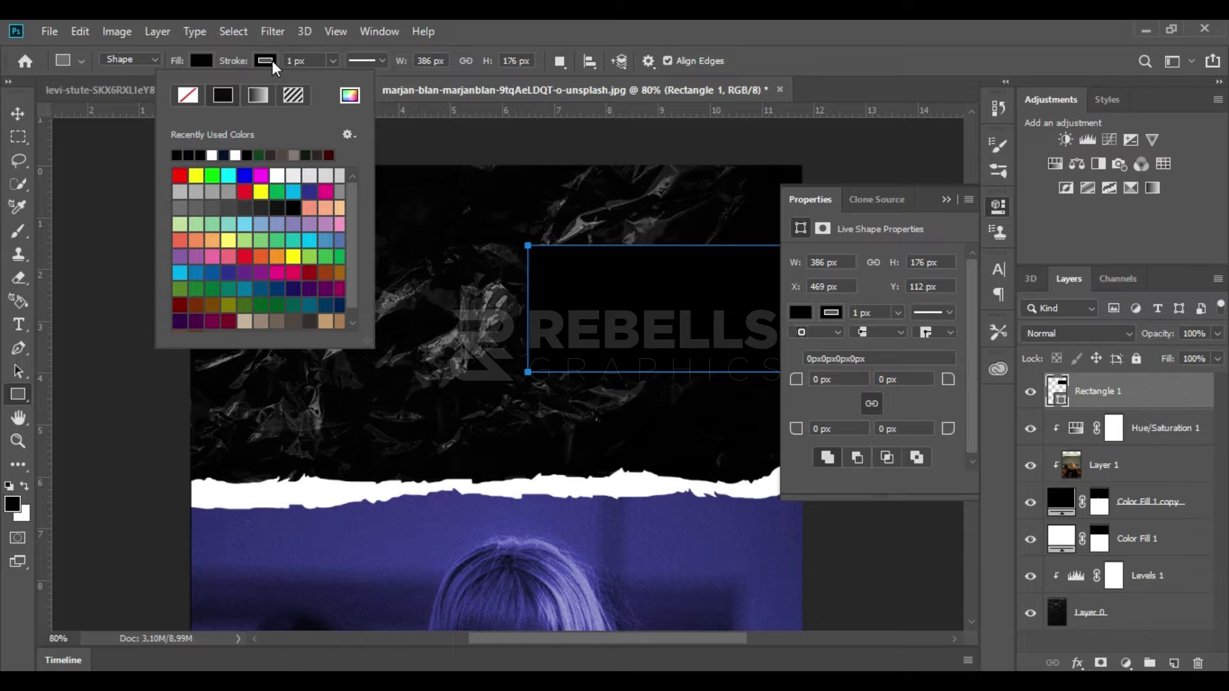
left_click(202, 62)
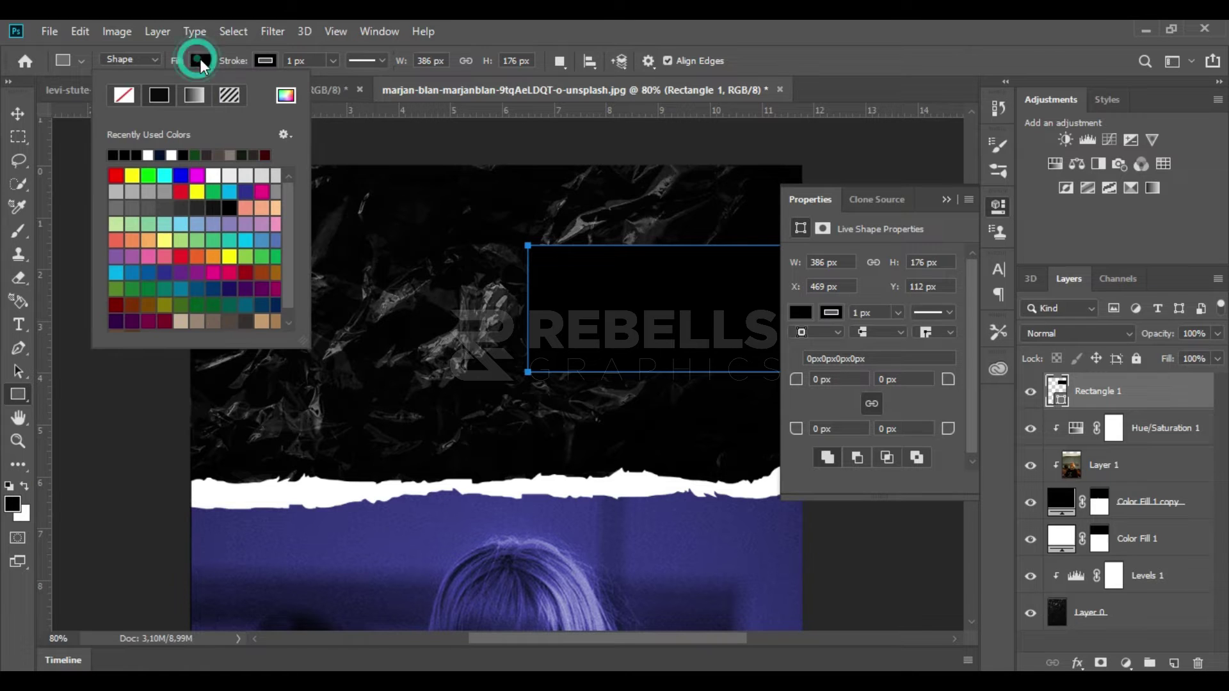
left_click(124, 94)
left_click(265, 62)
left_click(333, 60)
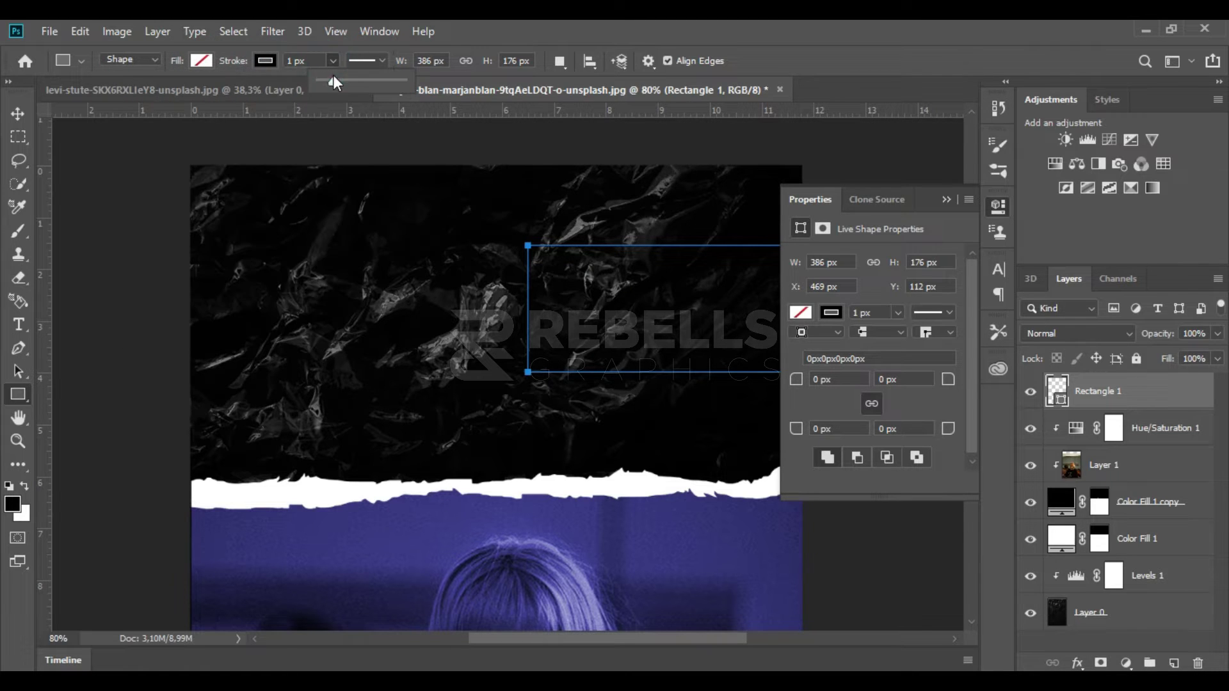
left_click_drag(318, 81, 356, 85)
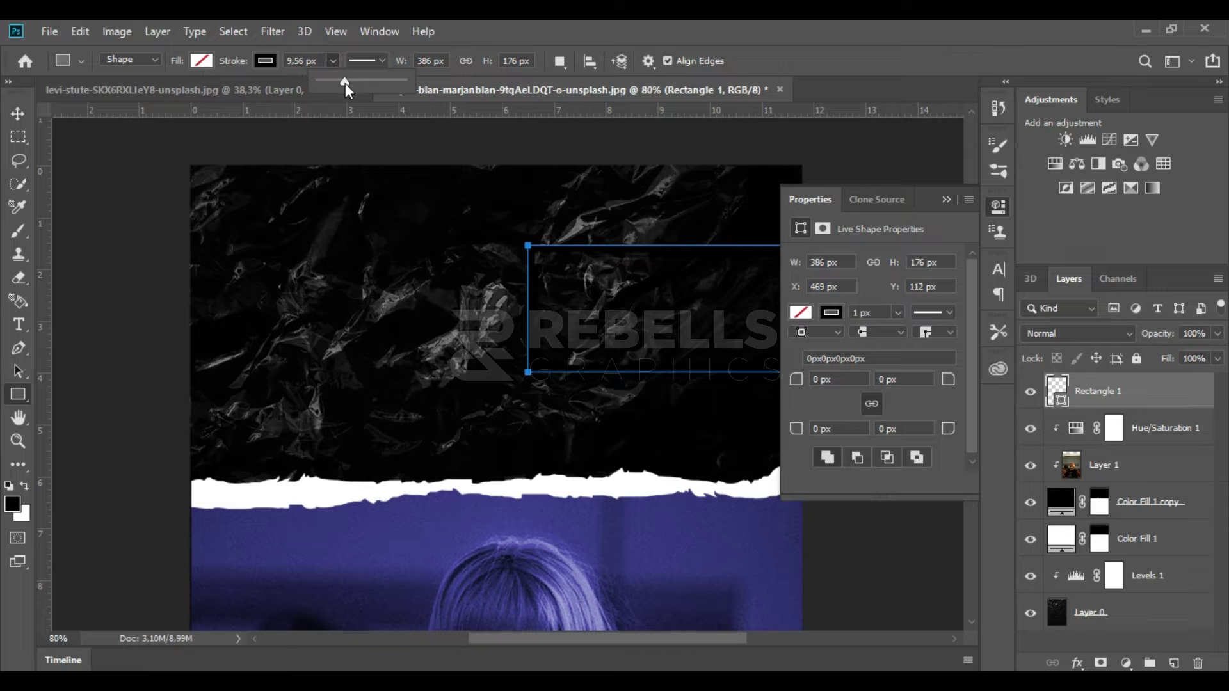
left_click(265, 62)
left_click(235, 155)
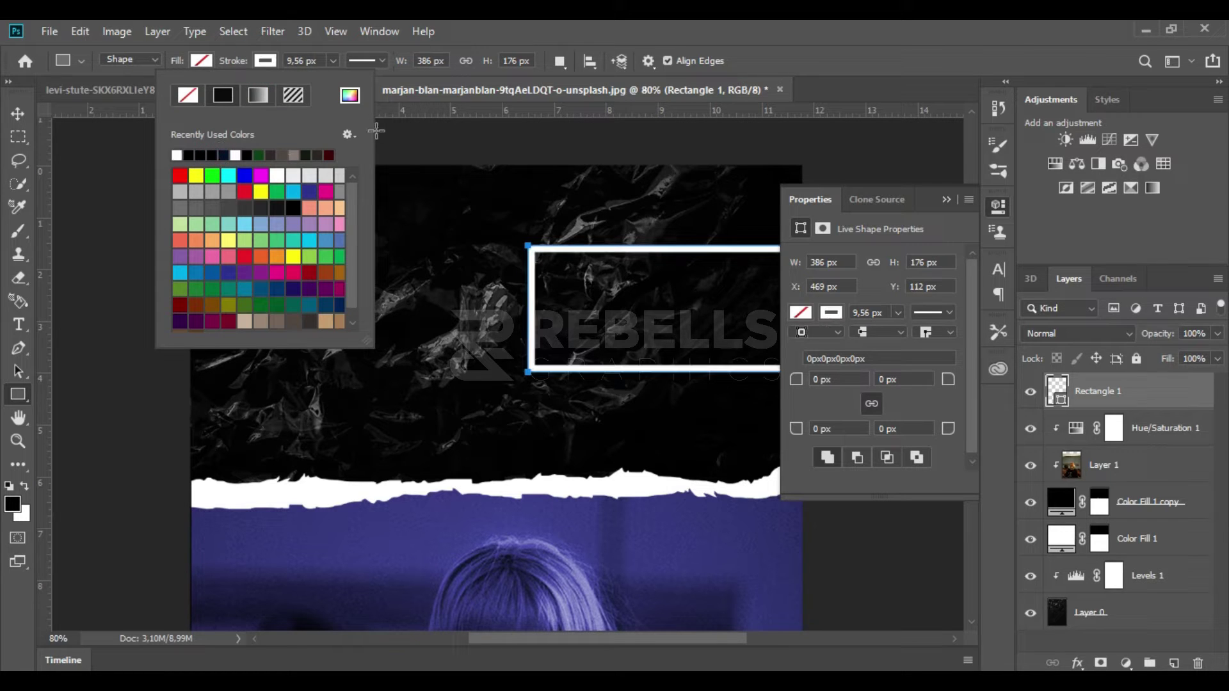
left_click(927, 225)
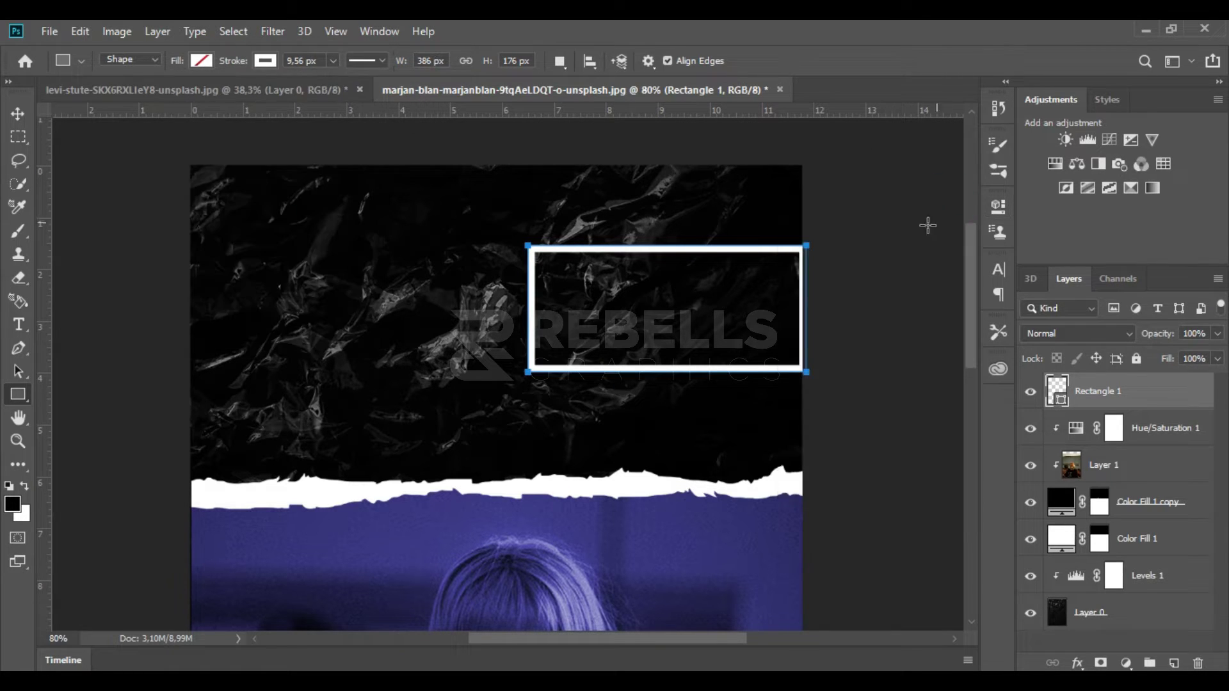
- Nudge the rectangle slightly left and open the Rectangle 1 colour picker
scroll(814, 329, "up", 4)
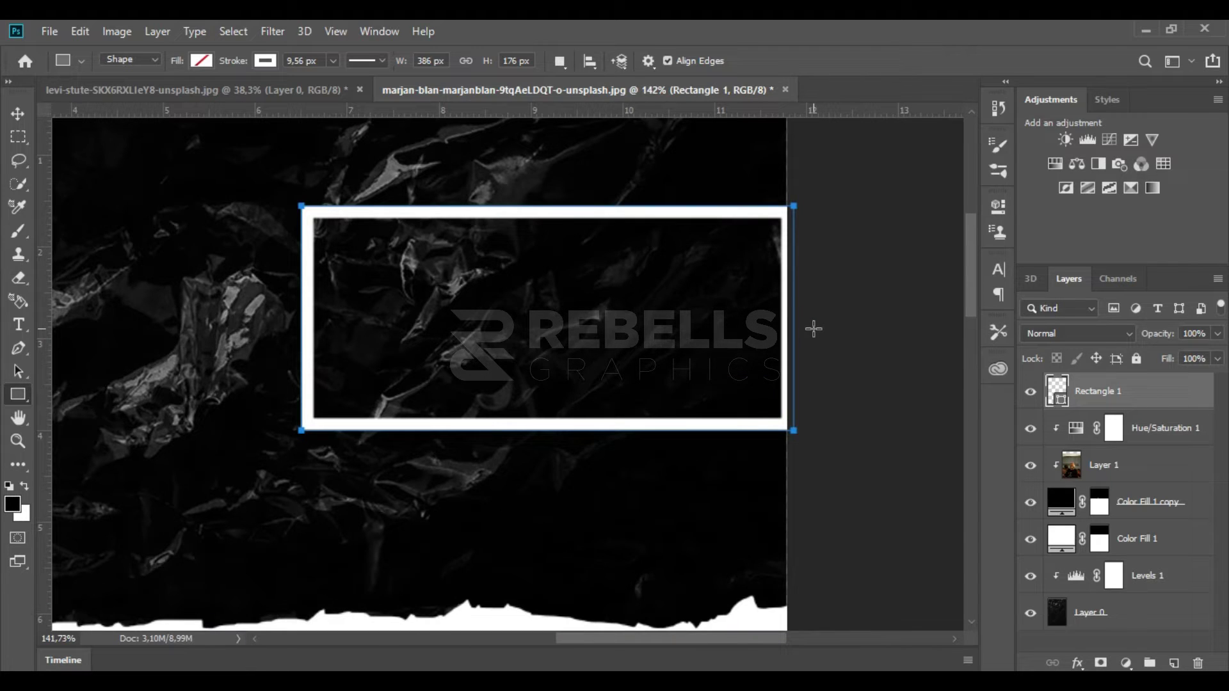
key("v")
left_click_drag(711, 312, 706, 312)
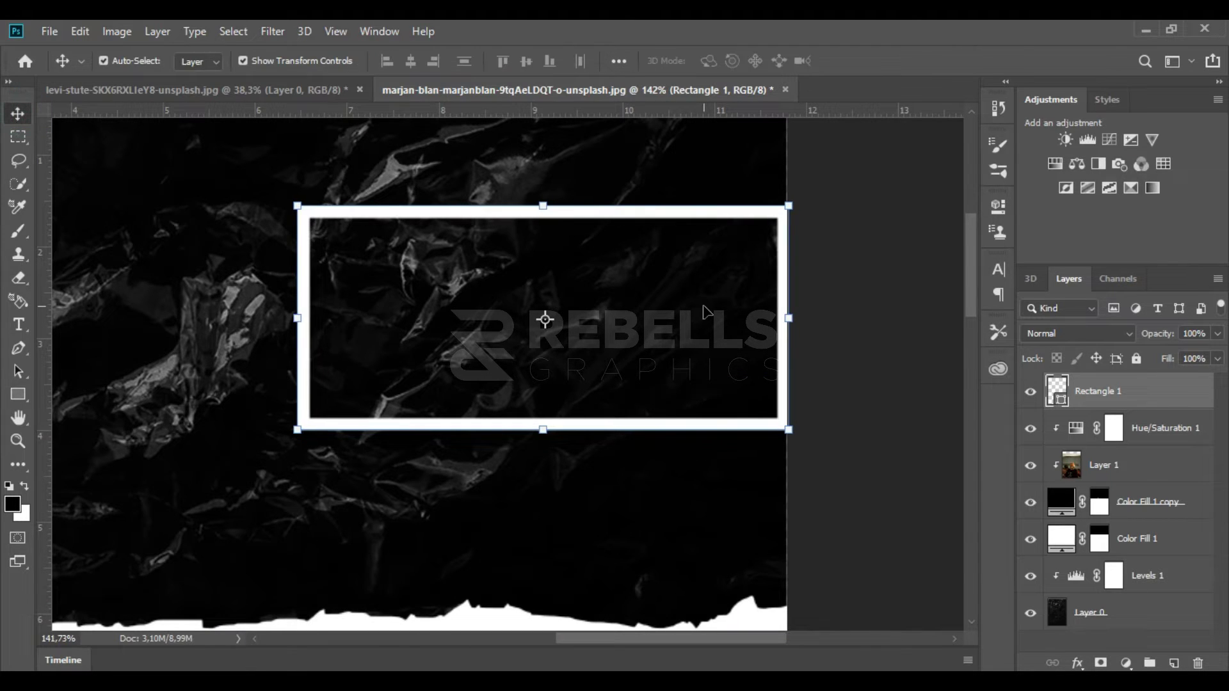
scroll(704, 326, "down", 2)
scroll(704, 307, "up", 1)
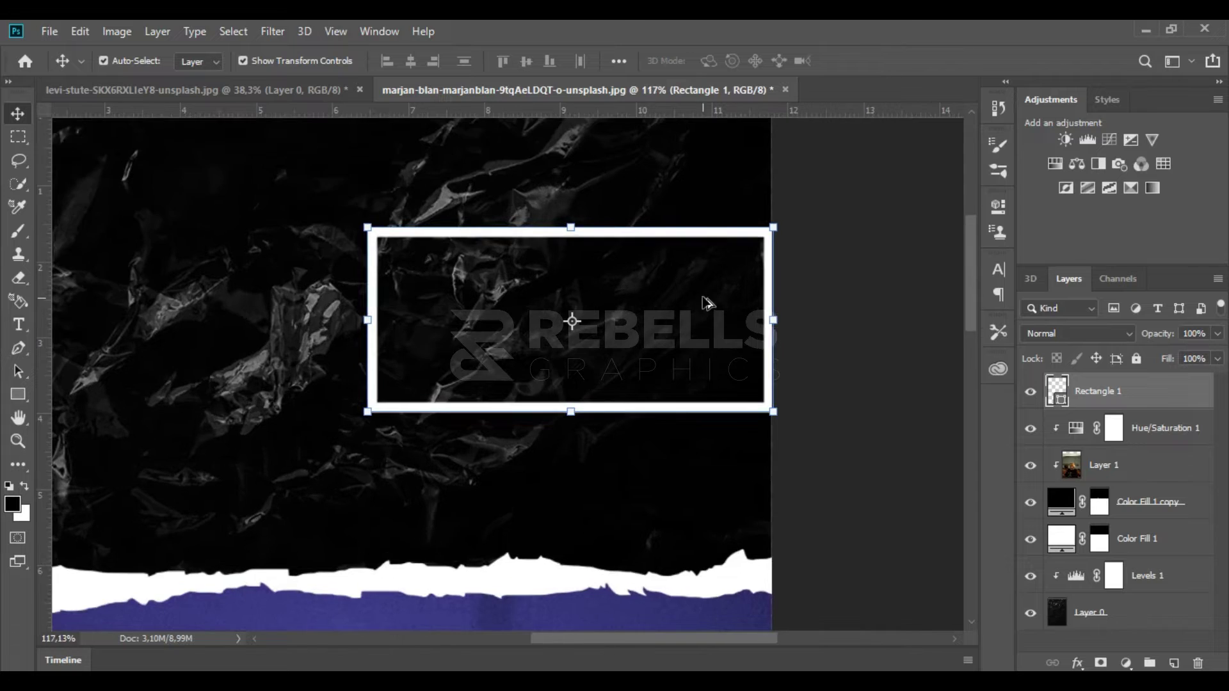
scroll(659, 294, "down", 2)
scroll(659, 294, "up", 3)
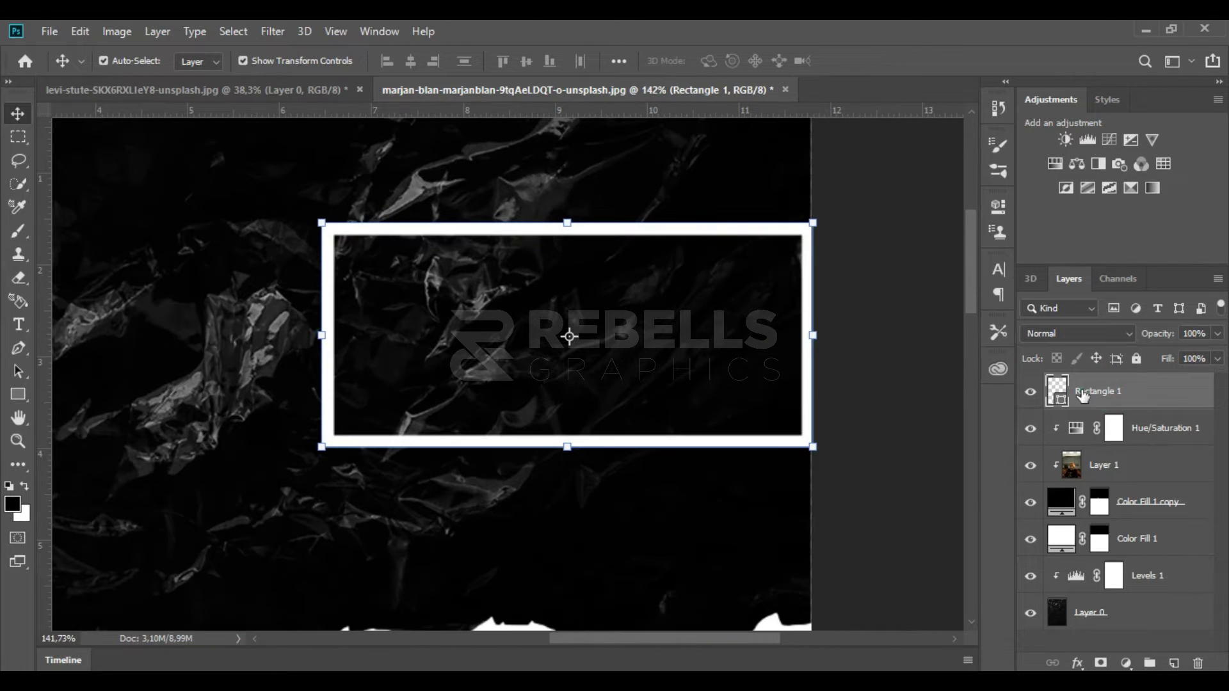
double_click(1059, 393)
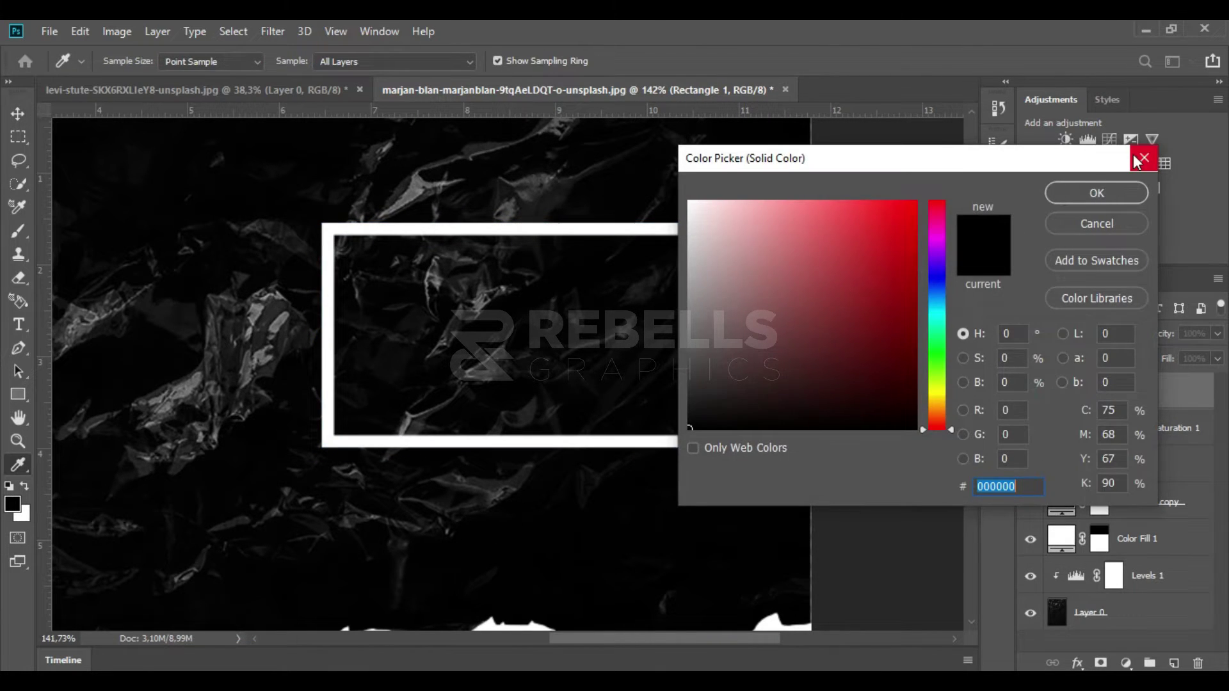
- Set the rectangle's fill to a very dark navy (#00012e)
left_click(1138, 159)
key("u")
left_click(201, 60)
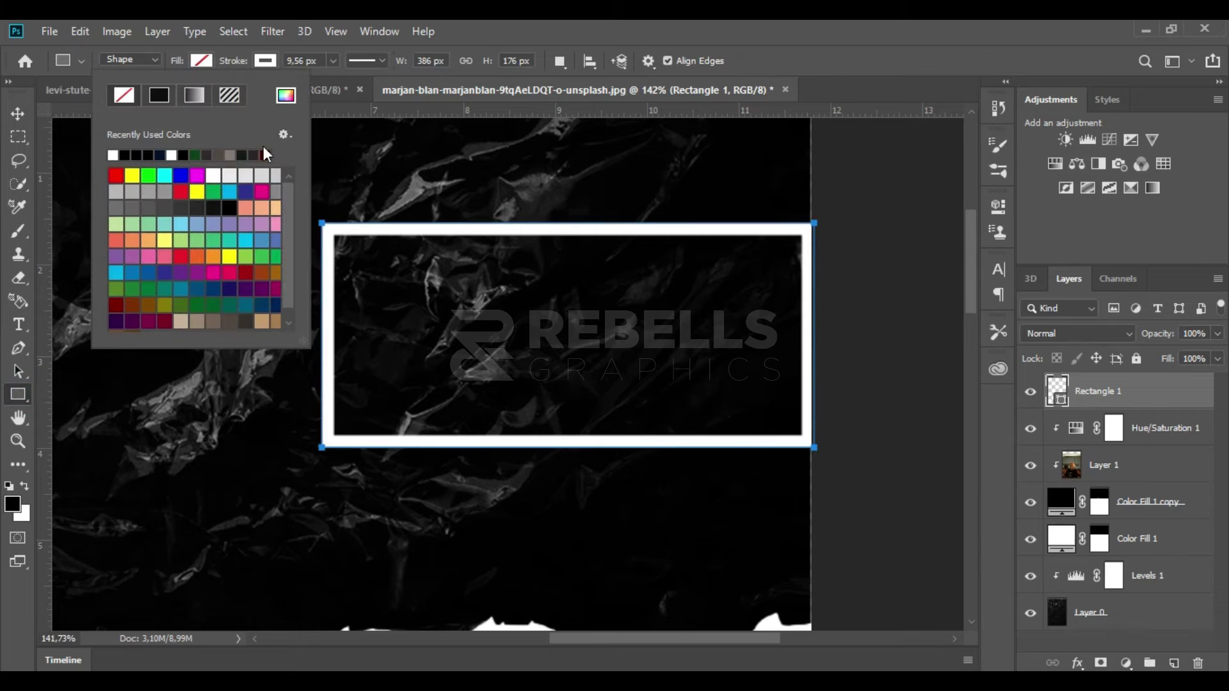
left_click(247, 194)
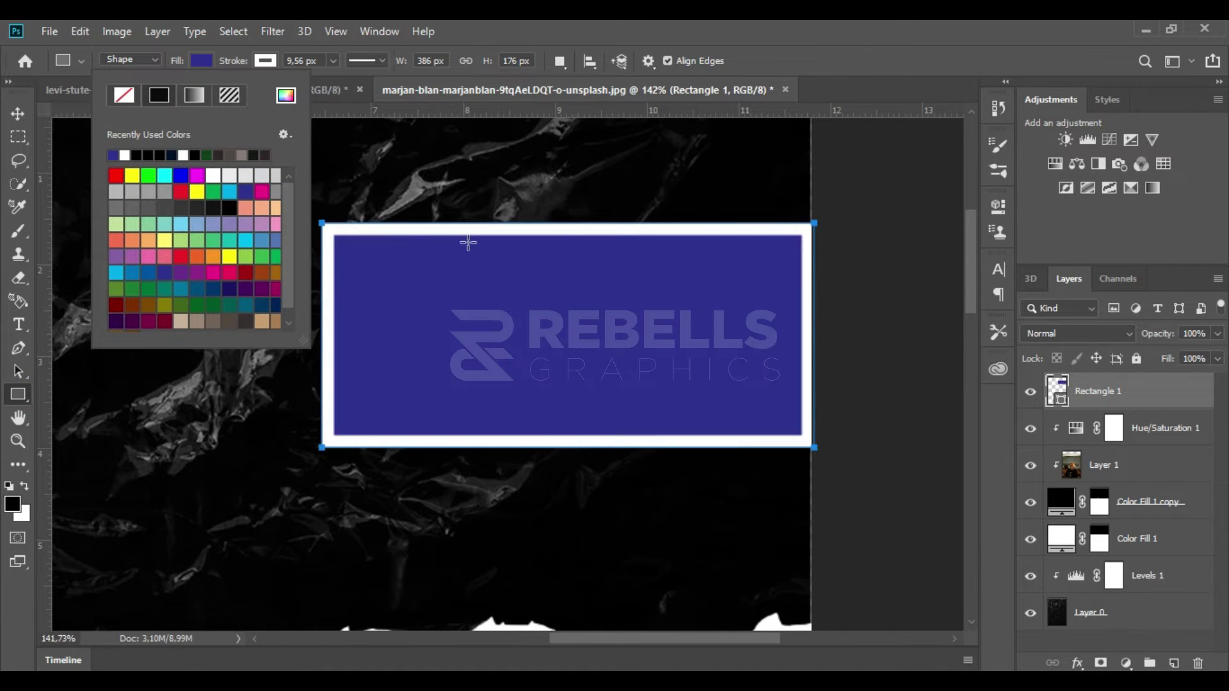
scroll(587, 247, "down", 3)
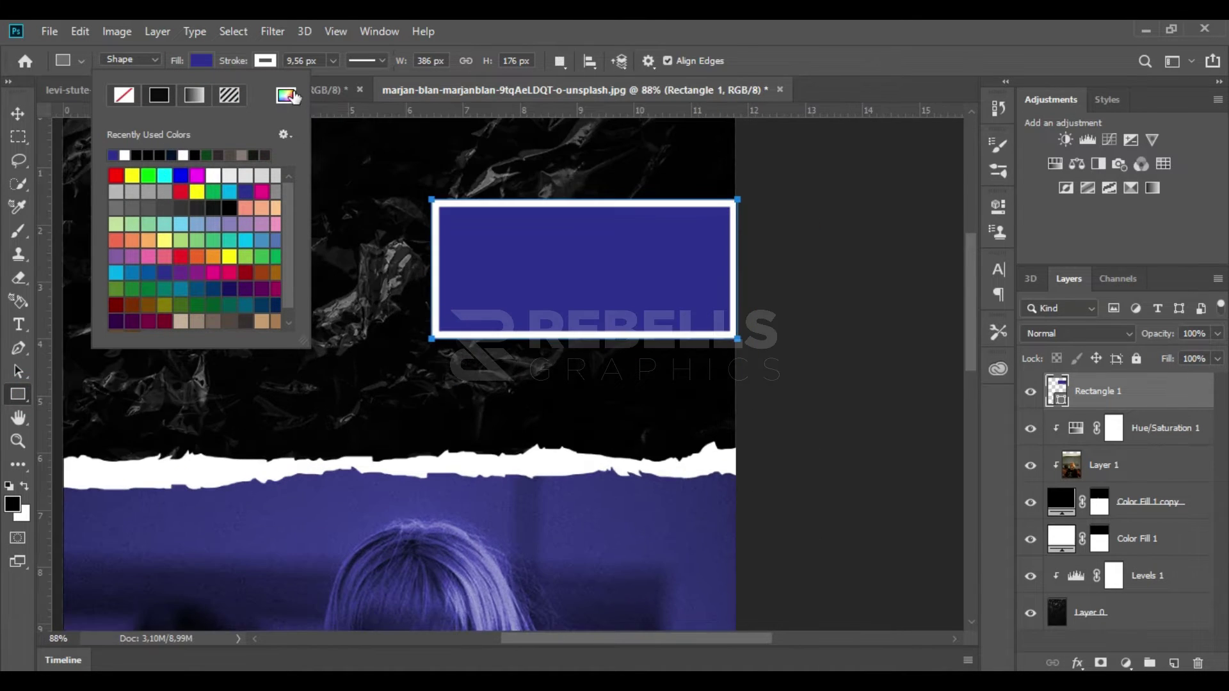
left_click(286, 95)
left_click(917, 352)
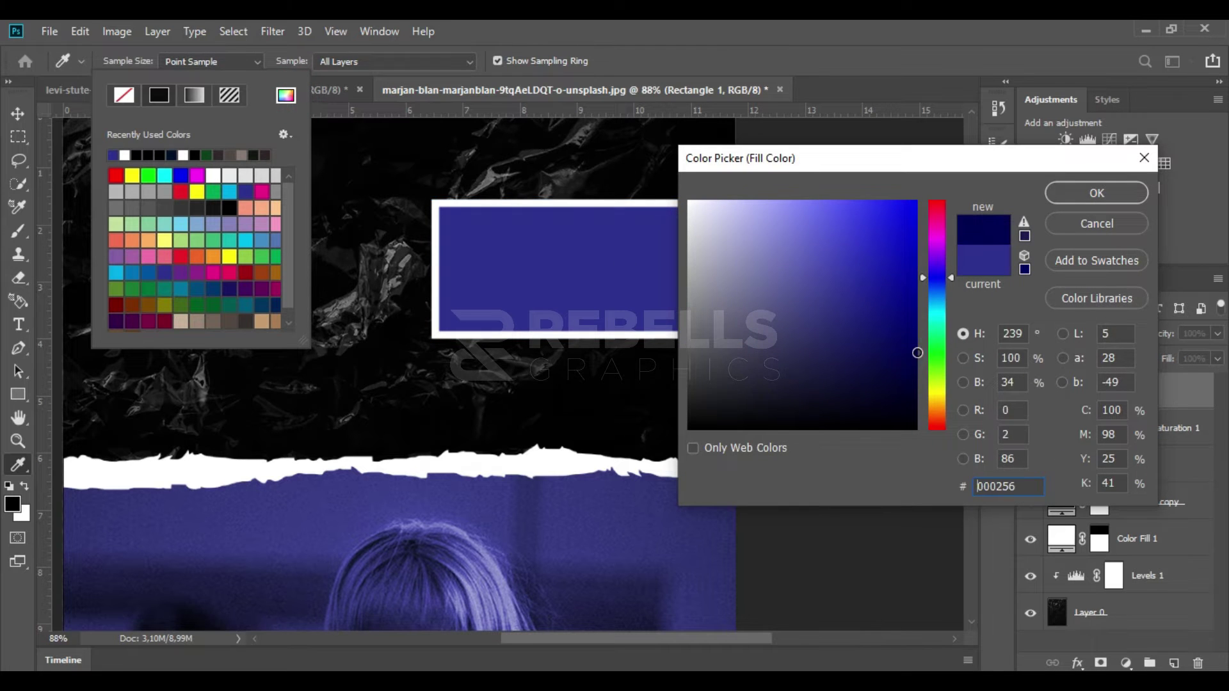
left_click(1088, 192)
left_click(200, 62)
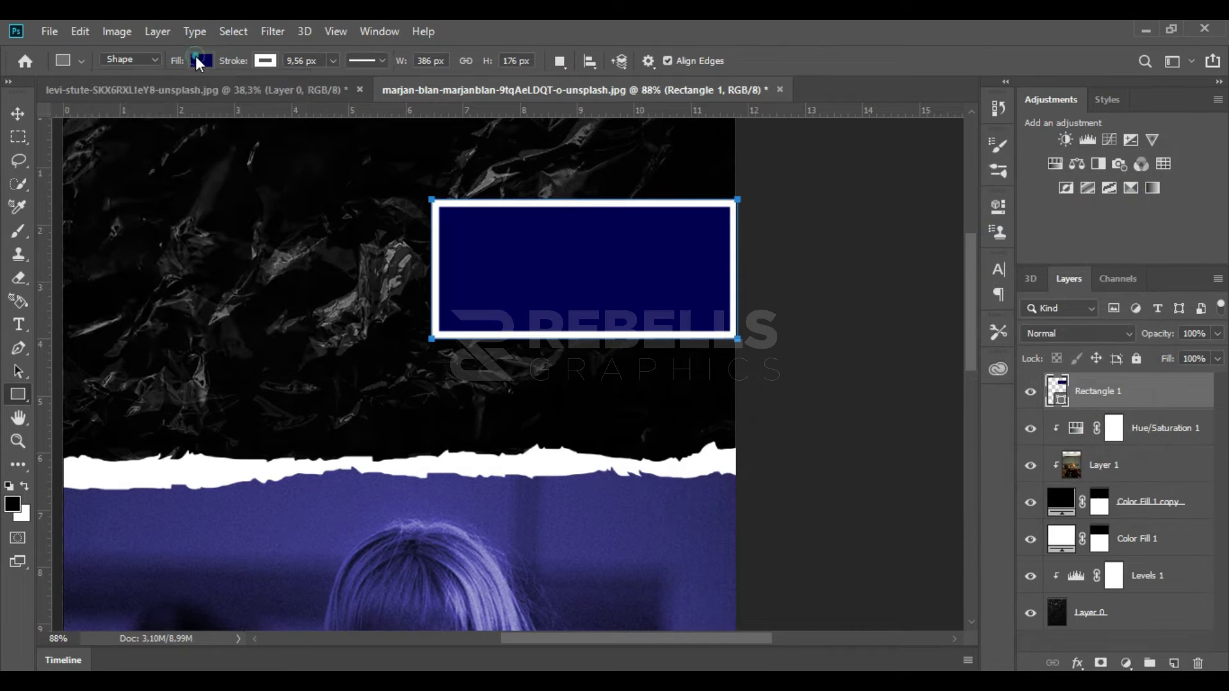
left_click(286, 96)
left_click(912, 370)
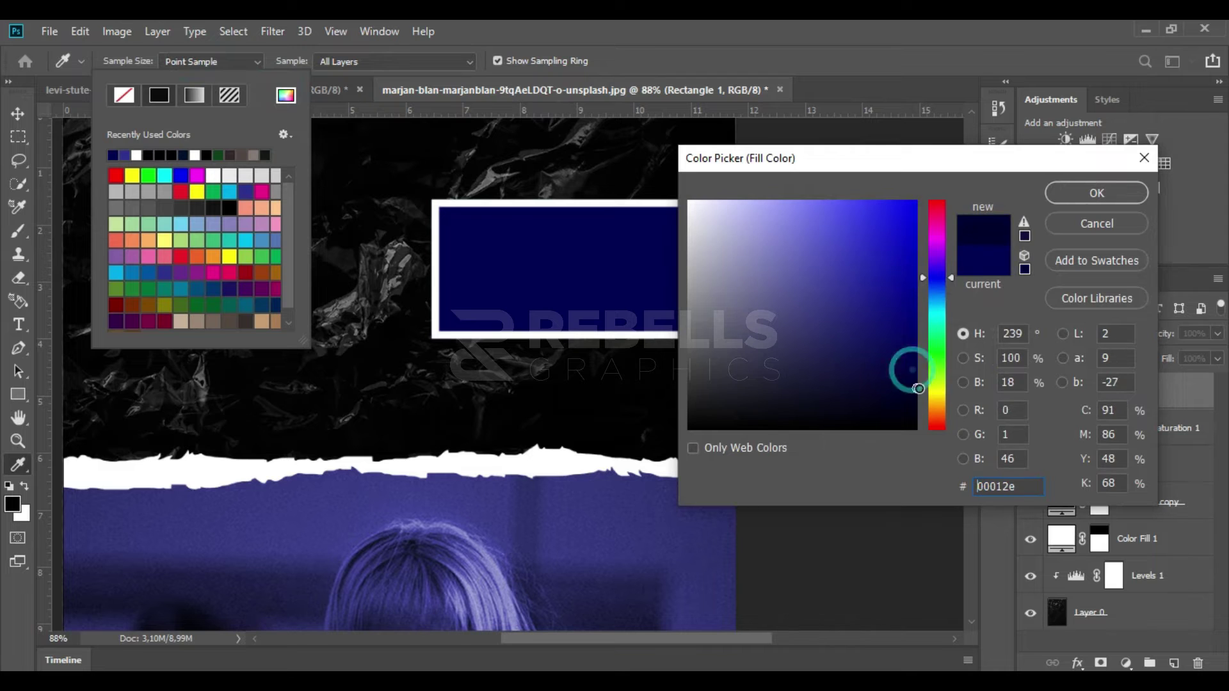
left_click(1094, 194)
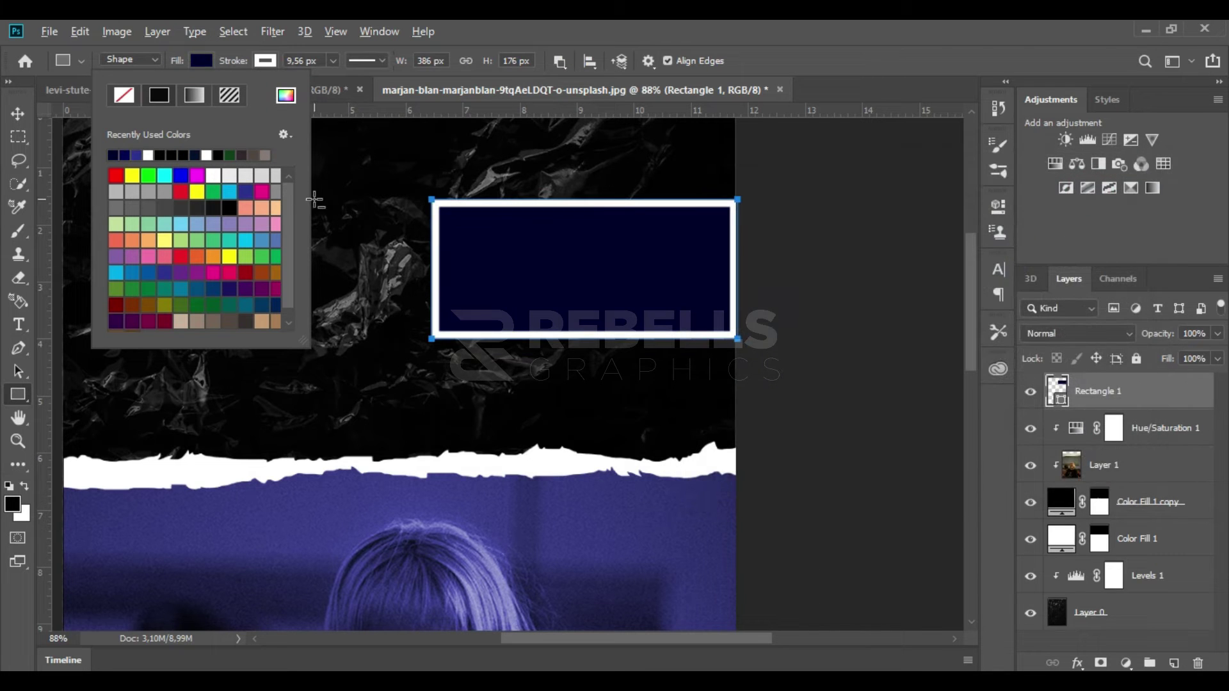
- Thin the rectangle's white outline to 4.43 px and reselect the rectangle layer
scroll(314, 200, "up", 3)
left_click(332, 60)
left_click_drag(332, 81, 325, 81)
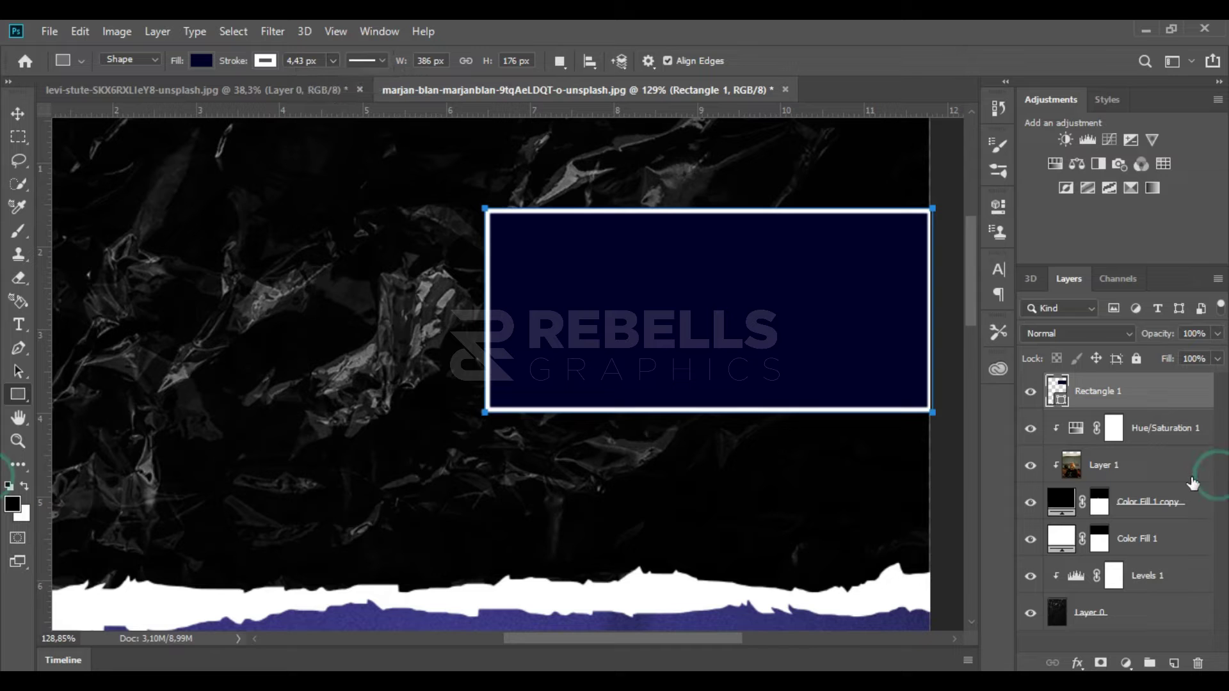
left_click(1139, 464)
key("v")
scroll(750, 282, "down", 7)
scroll(747, 290, "down", 1)
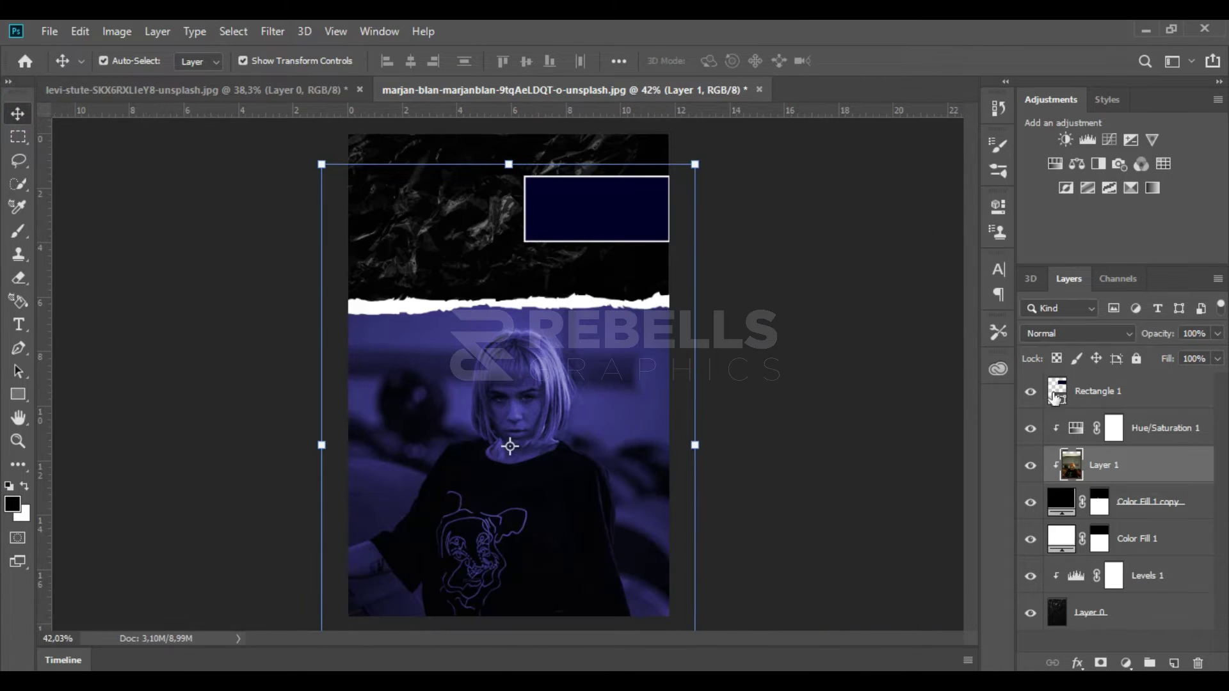
left_click(1143, 402)
scroll(625, 156, "up", 1)
scroll(615, 200, "up", 5)
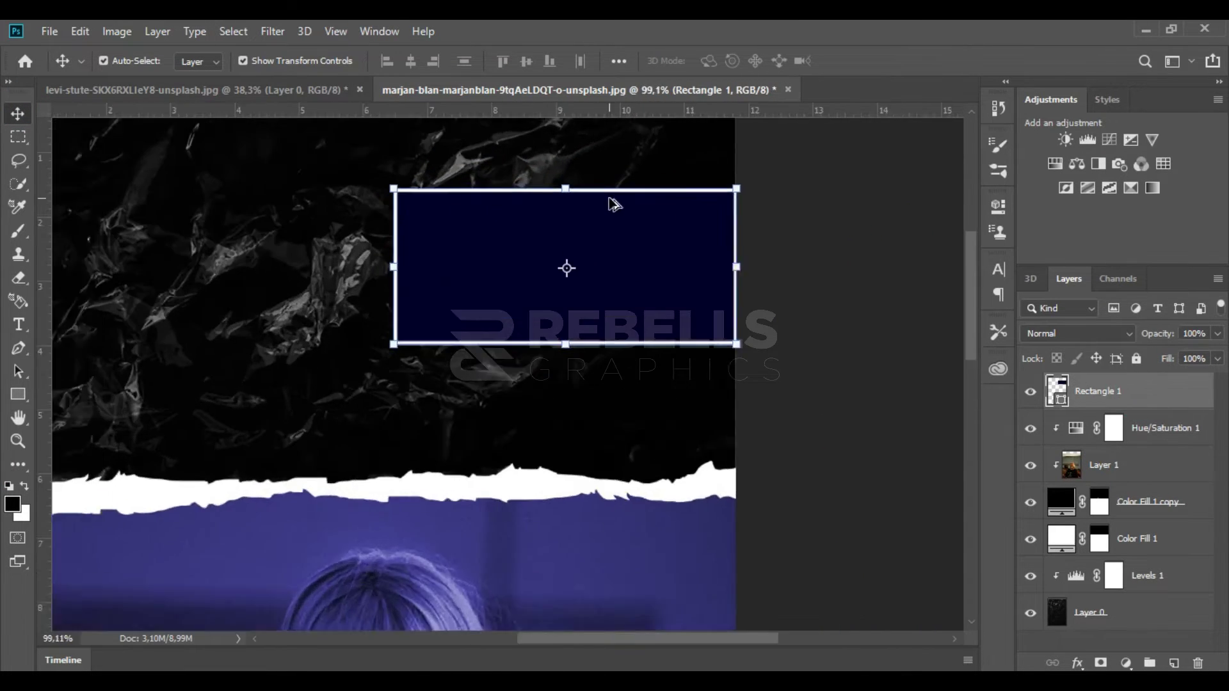
scroll(596, 205, "up", 2)
scroll(597, 205, "up", 1)
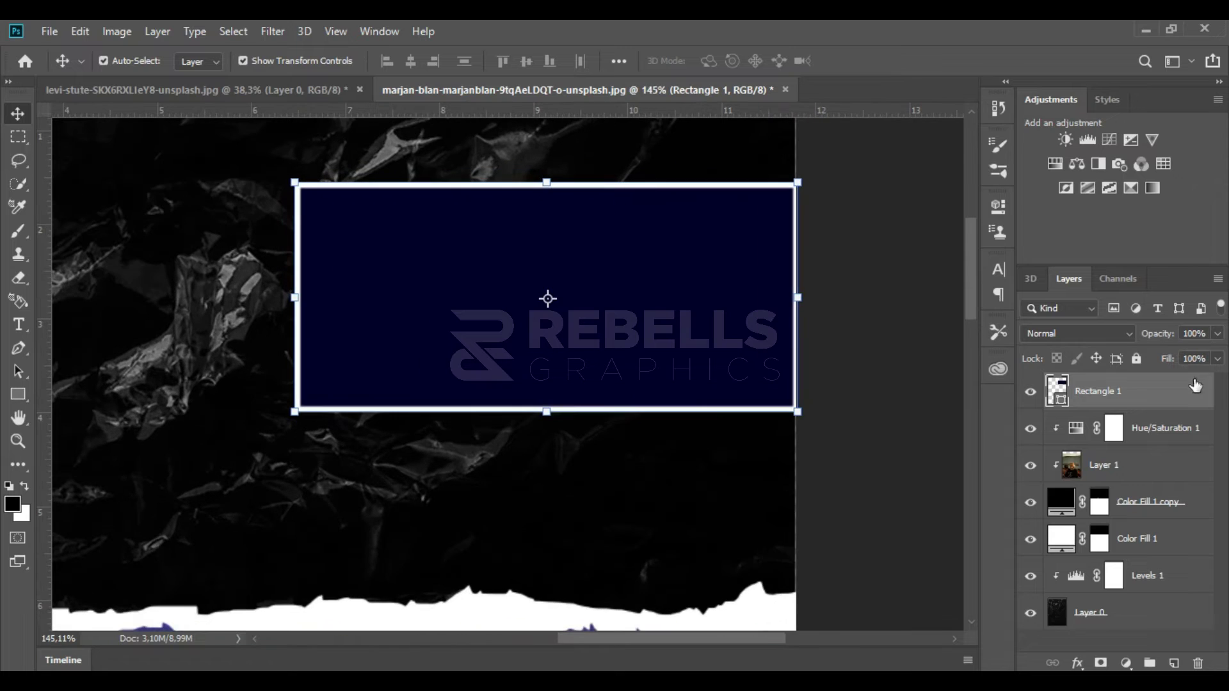
left_click(19, 324)
- Type REBELLS STRORE and enlarge it into the navy rectangle
left_click(157, 382)
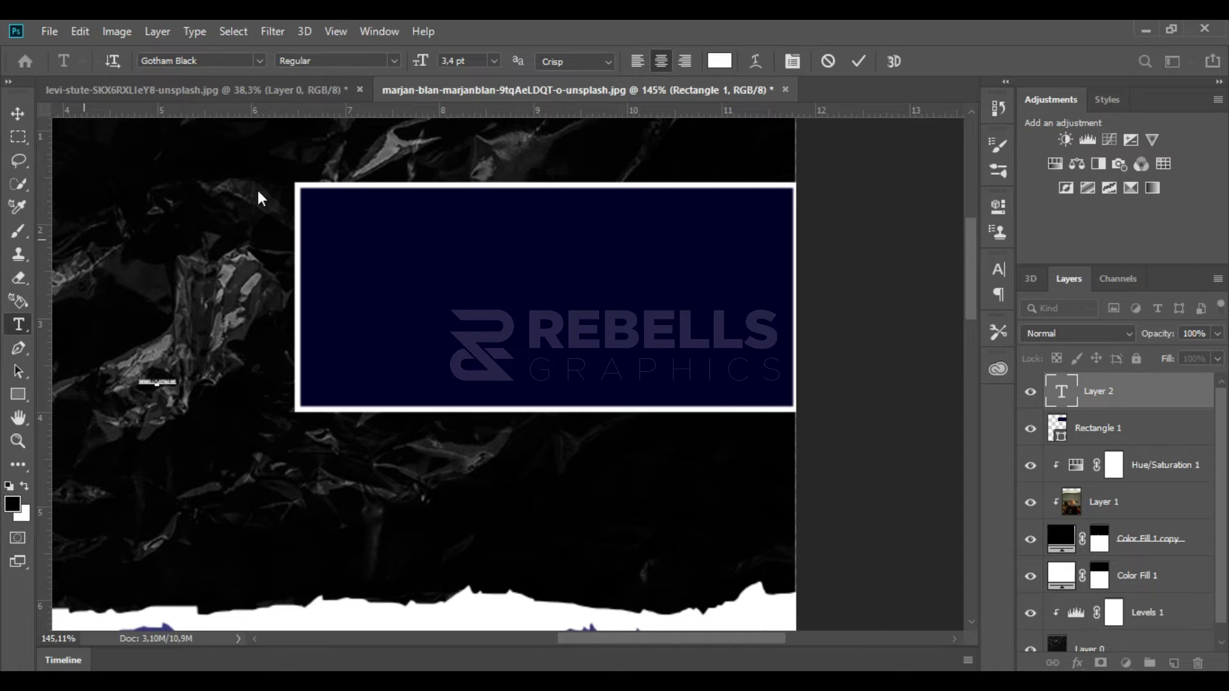
left_click(857, 61)
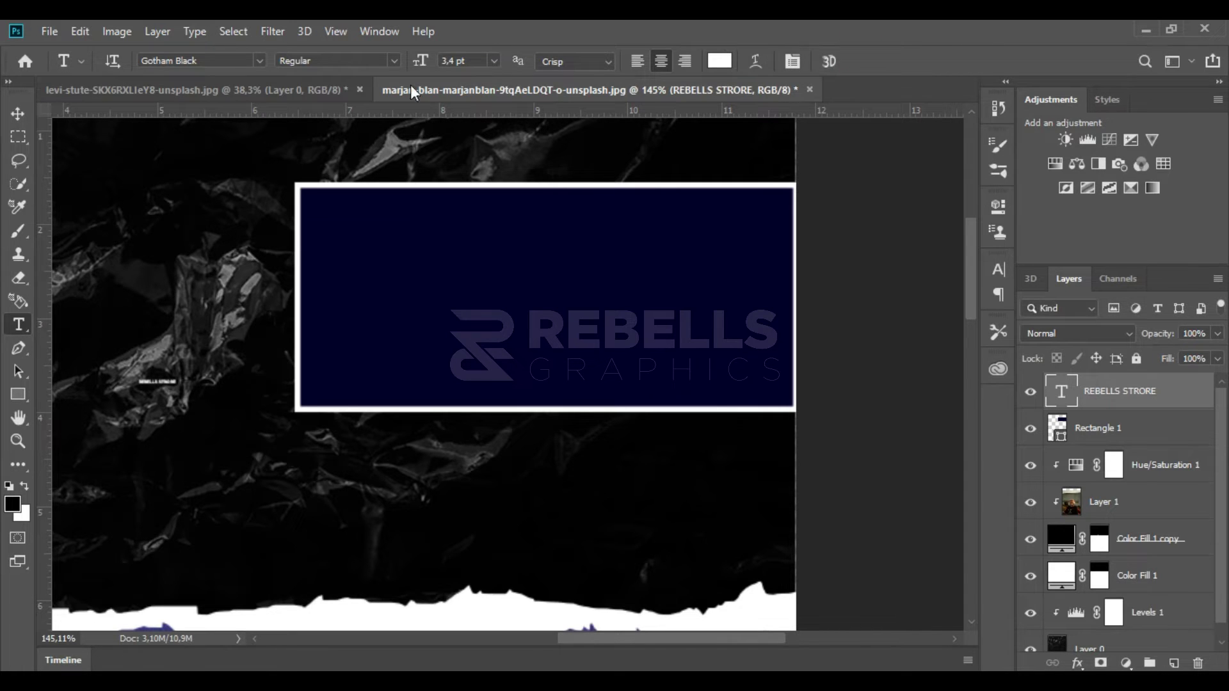
left_click(17, 114)
left_click_drag(177, 376, 539, 334)
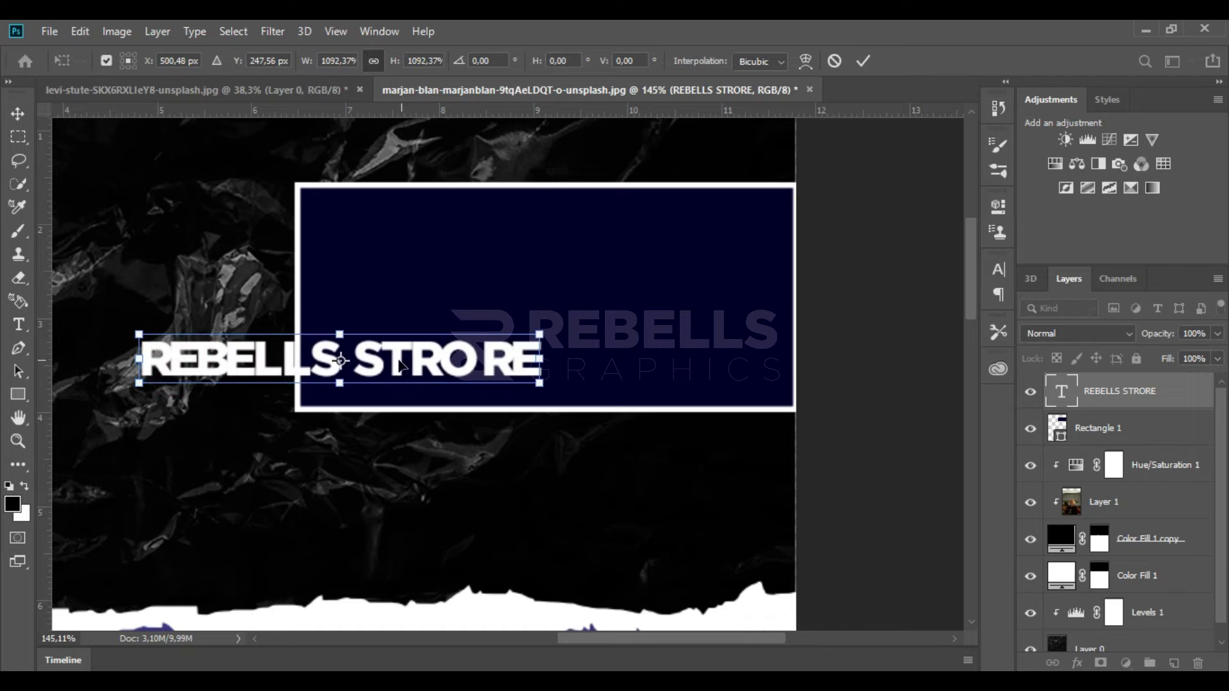
left_click_drag(399, 366, 612, 288)
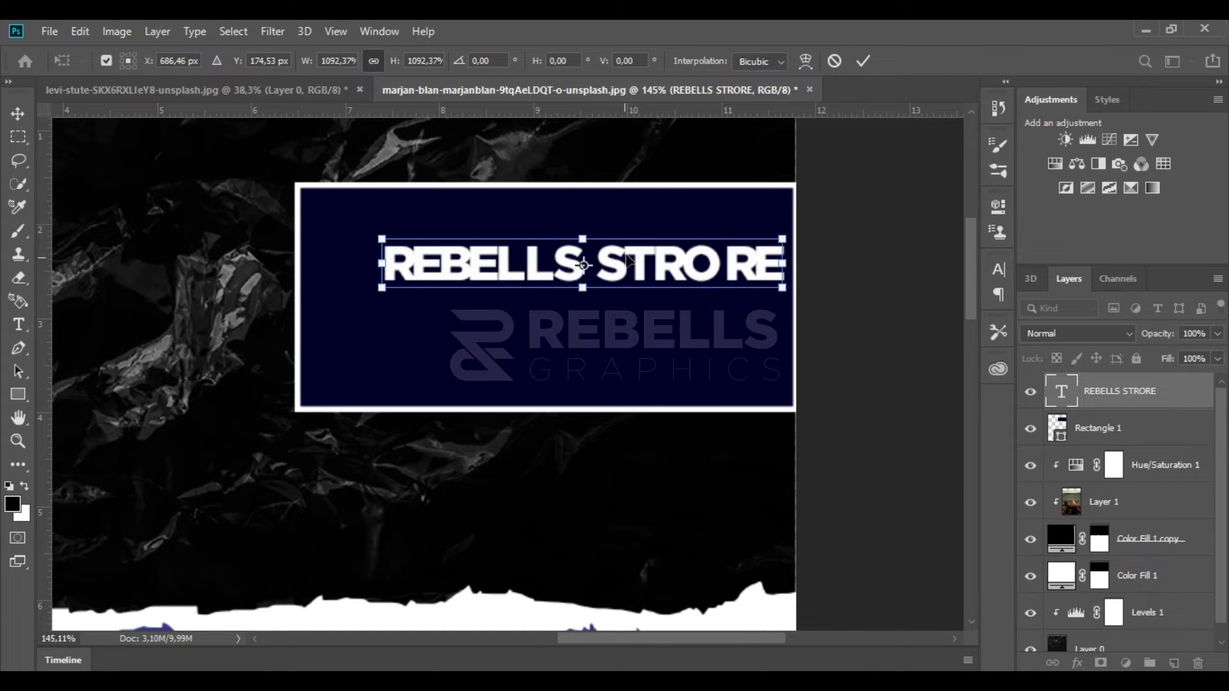
key("Return")
- Break REBELLS STRORE onto two lines between the words and bring up the Character panel
key("t")
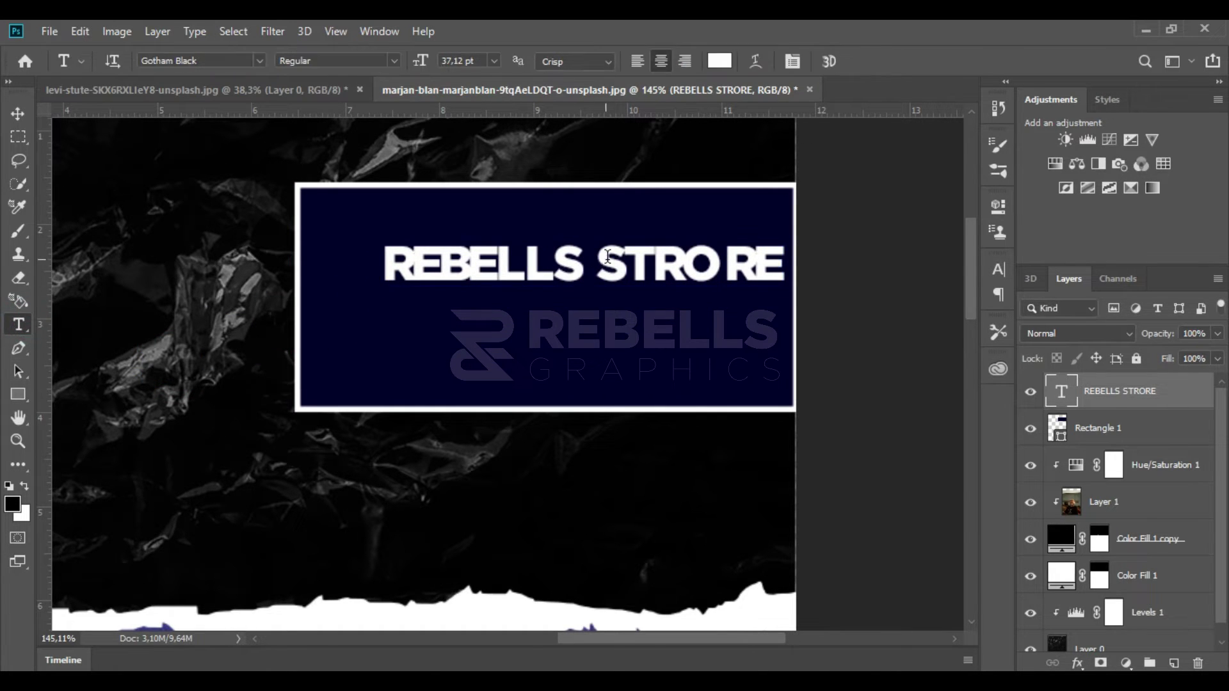
left_click(588, 264)
key("Return")
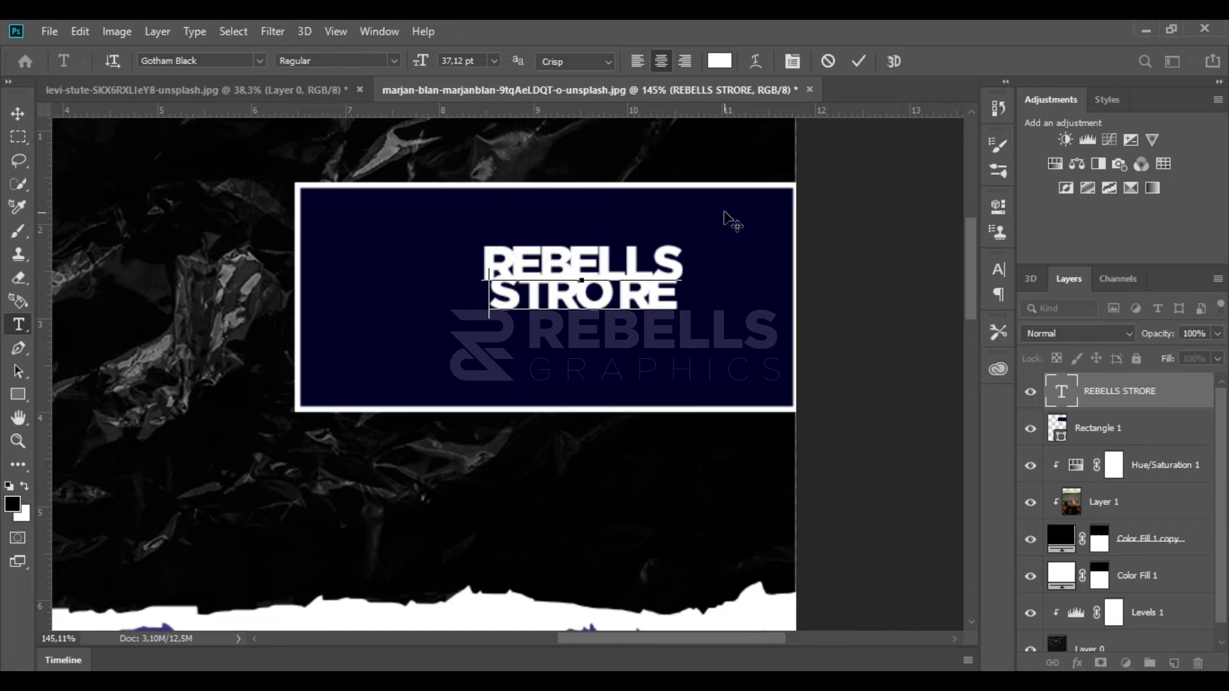
left_click(858, 61)
left_click(998, 269)
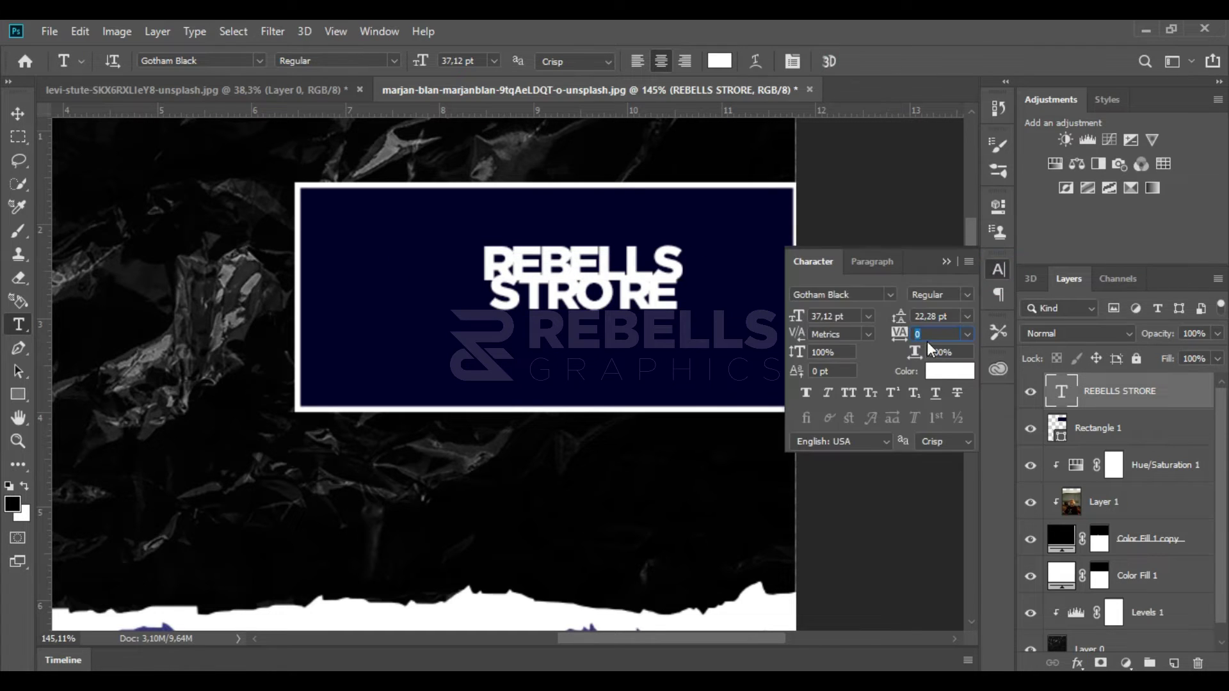
- Set the REBELLS STRORE line spacing to 30 pt after trying 6 pt and 10 pt
left_click(967, 317)
left_click(938, 356)
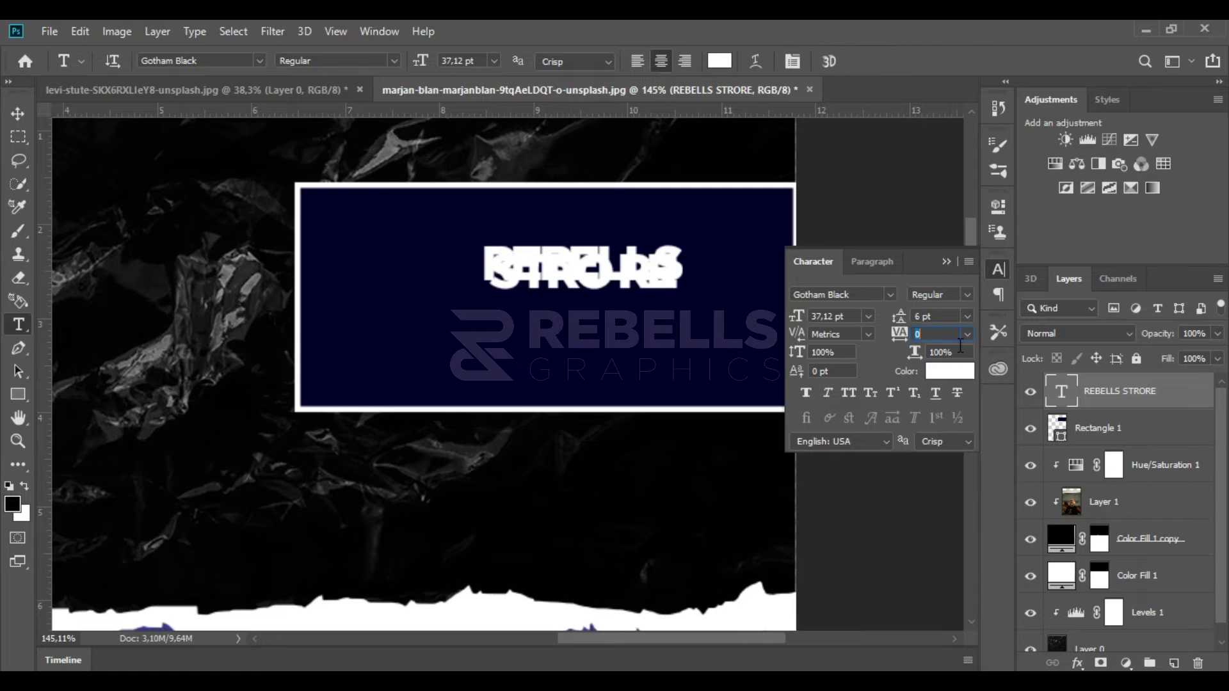
left_click(967, 316)
left_click(952, 333)
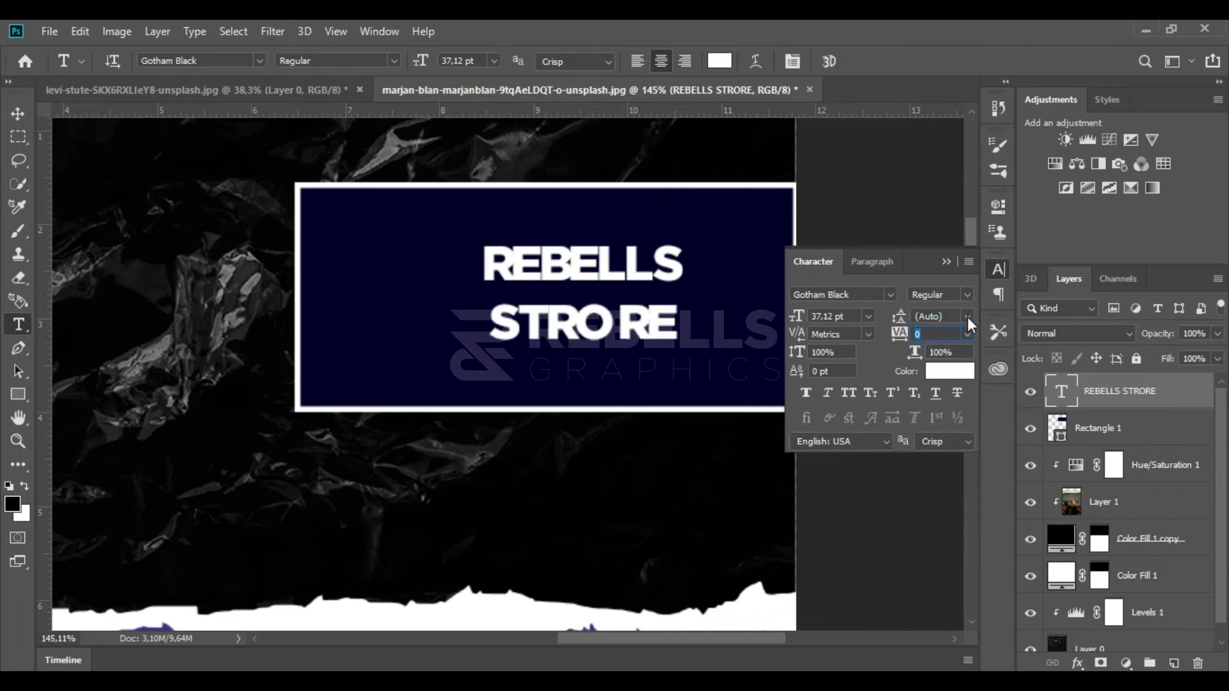
left_click(967, 316)
left_click(940, 403)
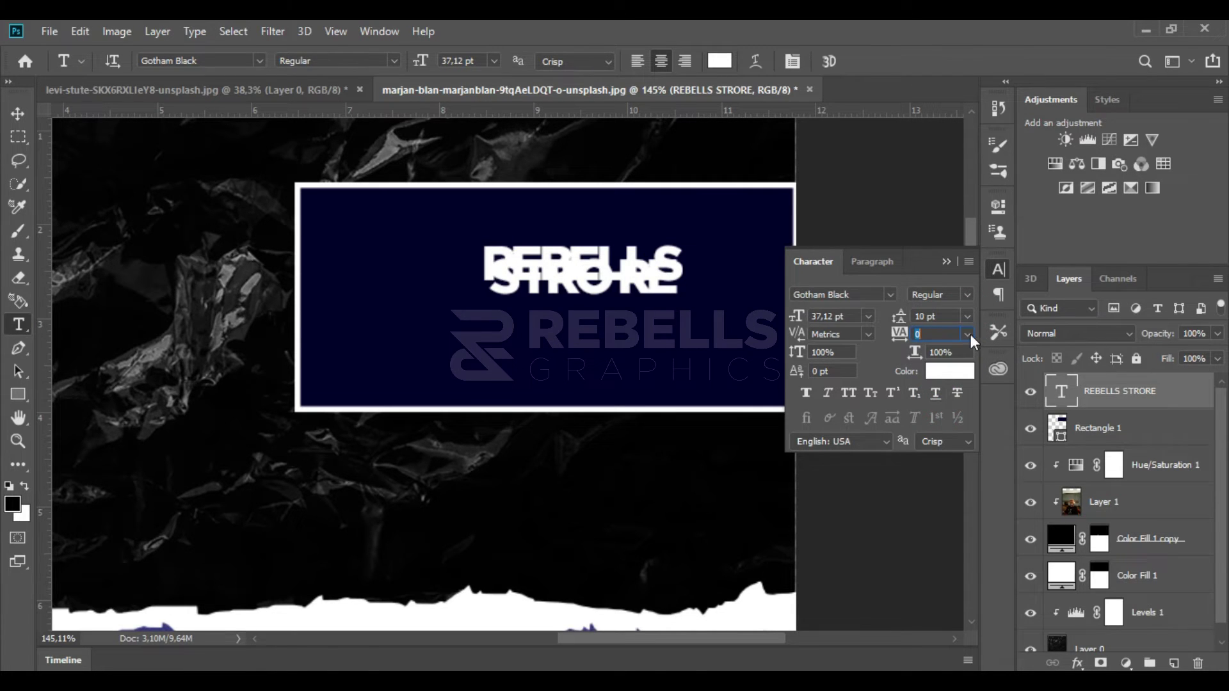
left_click(967, 334)
left_click(971, 317)
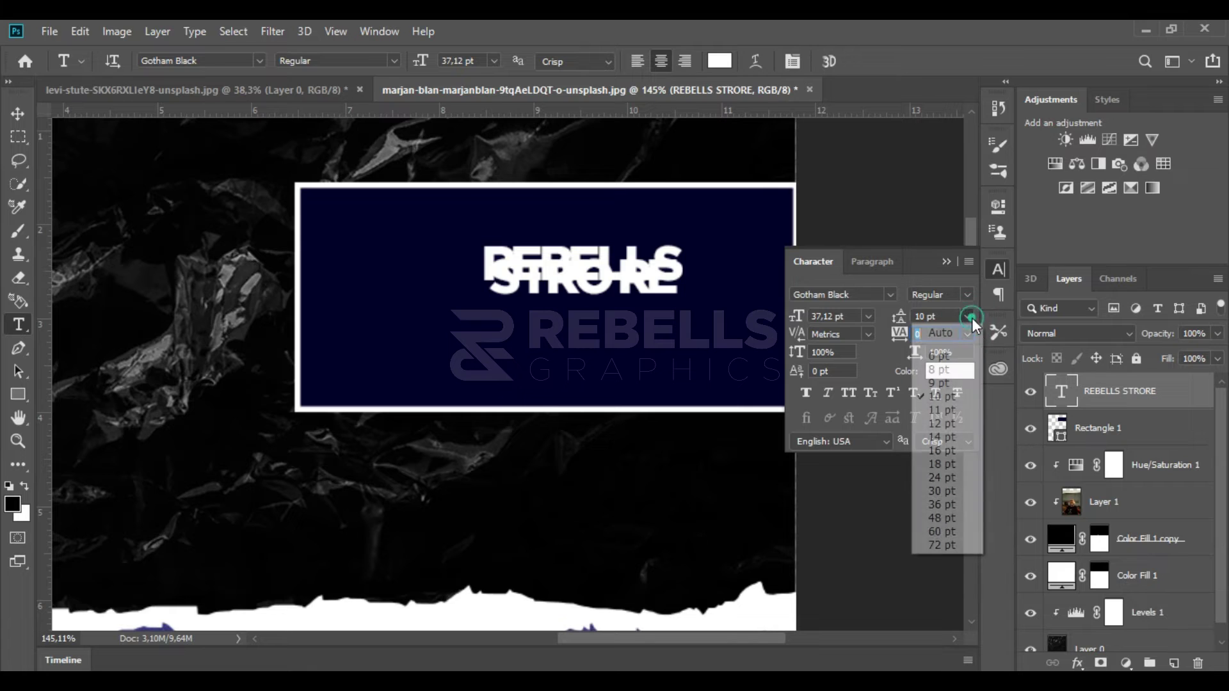
left_click(942, 491)
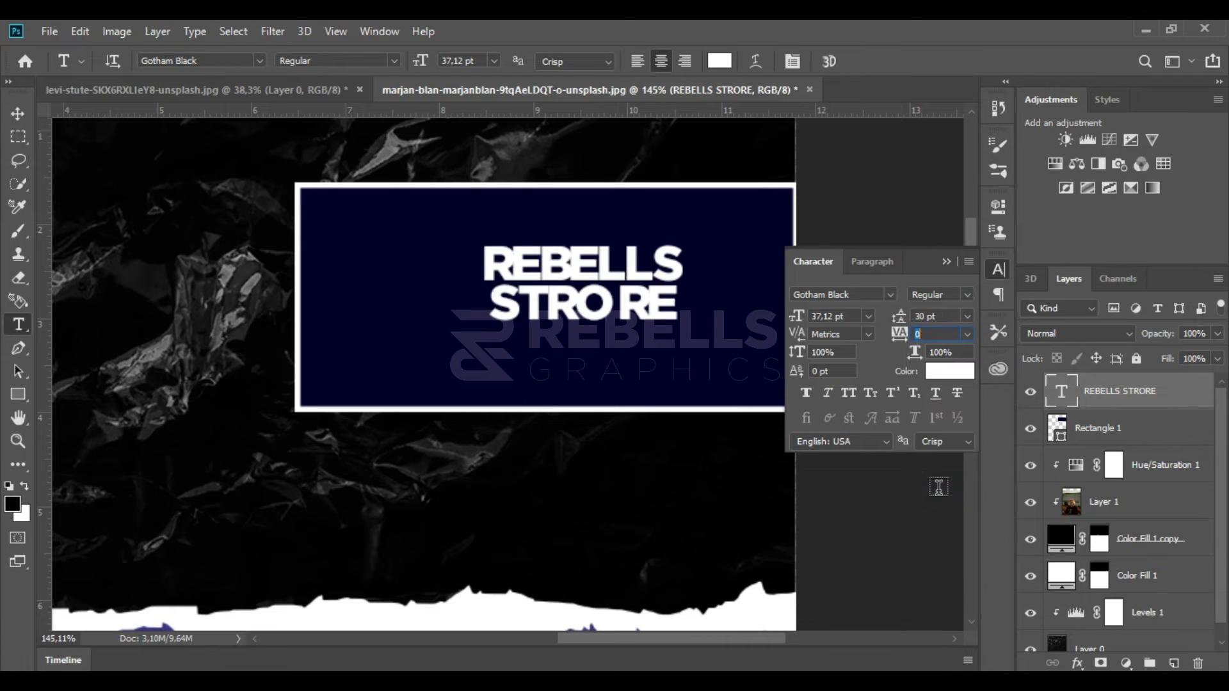
left_click(947, 262)
- Scale the store text to about 171% and centre it on the navy rectangle
key("v")
mouse_move(691, 249)
left_mouse_down()
mouse_move(778, 242)
mouse_move(683, 248)
left_mouse_up()
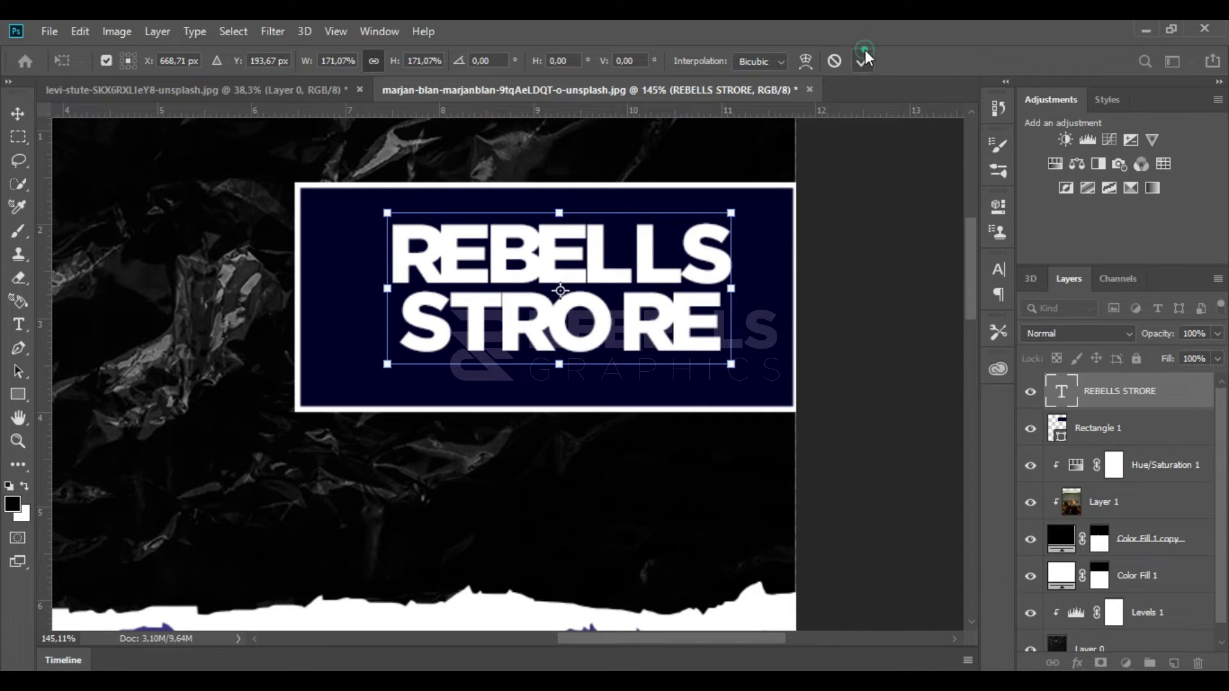
left_click(865, 58)
left_click(1145, 429, "ctrl")
left_click(411, 61)
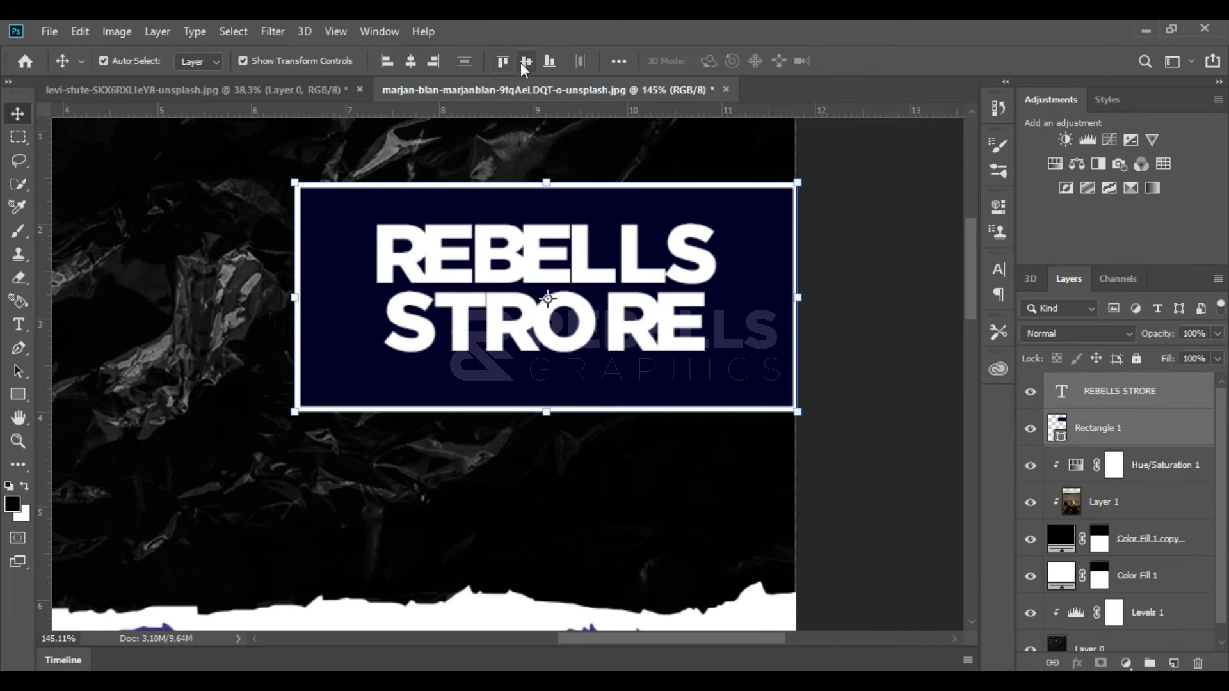
left_click(526, 61)
left_click(1126, 502)
- Show the whole poster and start a new text layer above the store text, left of the box
key("ctrl+0")
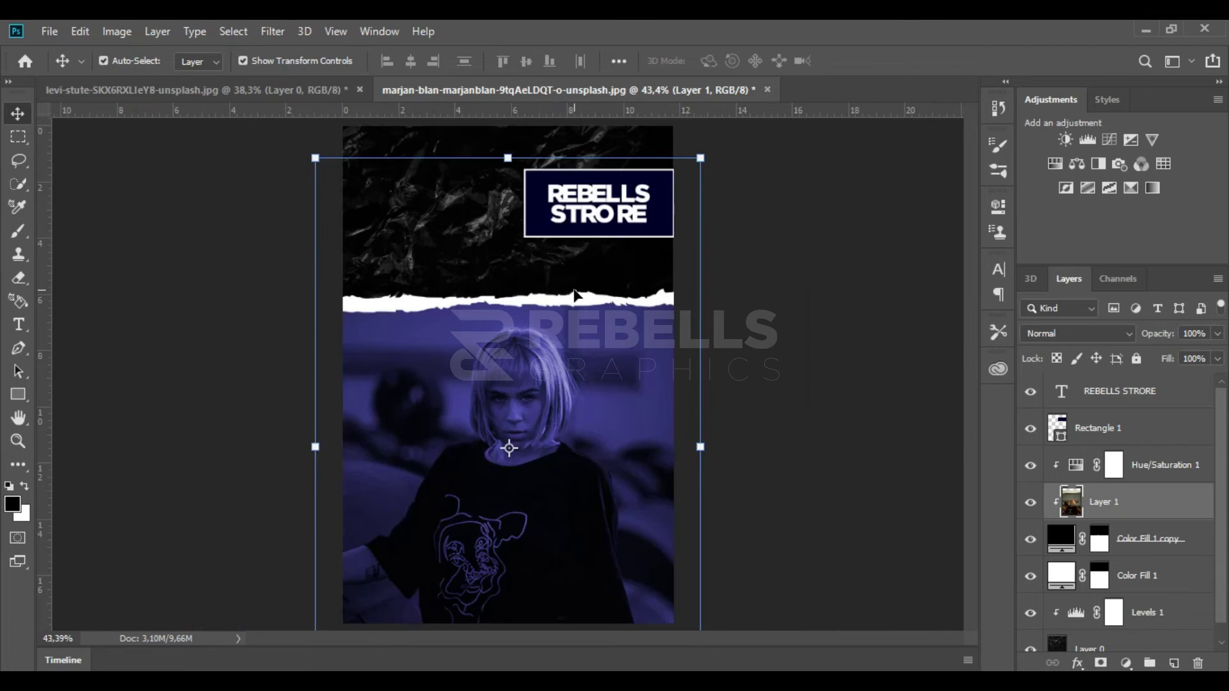
scroll(398, 151, "up", 5)
left_click(1127, 391)
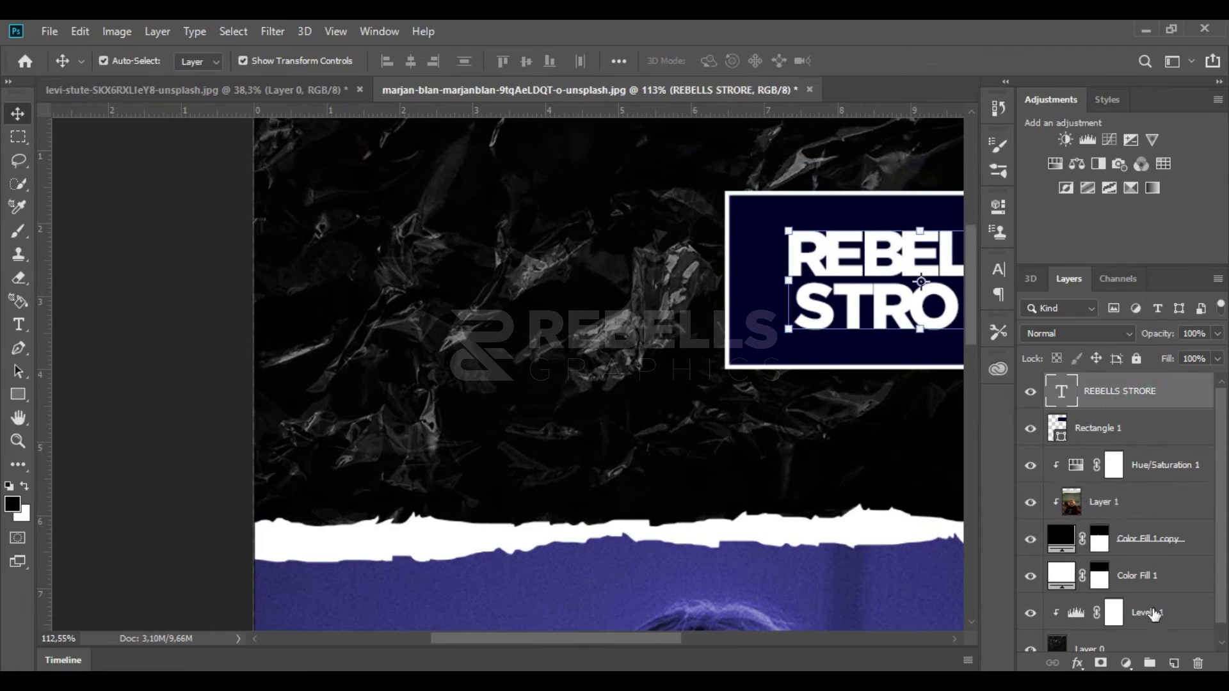
left_click(1173, 662)
left_click(18, 324)
left_click(408, 360)
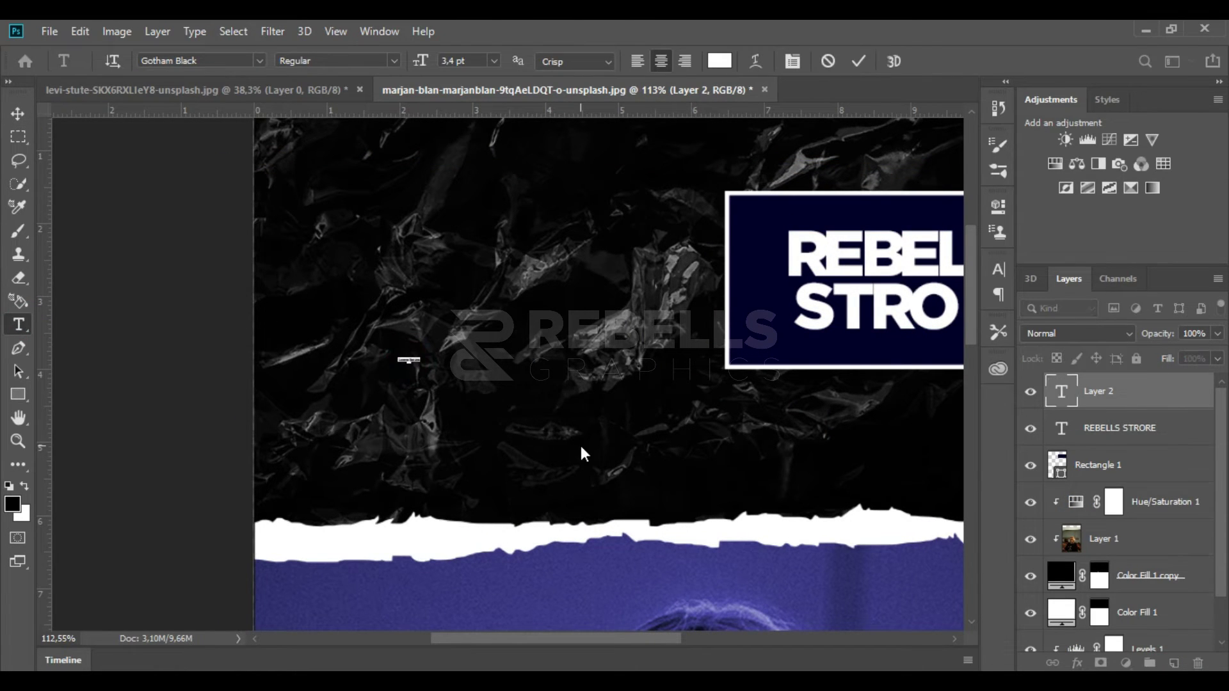
- Scale TRENDY into a large block and place it left of the store box
left_click(858, 61)
left_click(18, 113)
key("ctrl+t")
left_click_drag(417, 354, 701, 283)
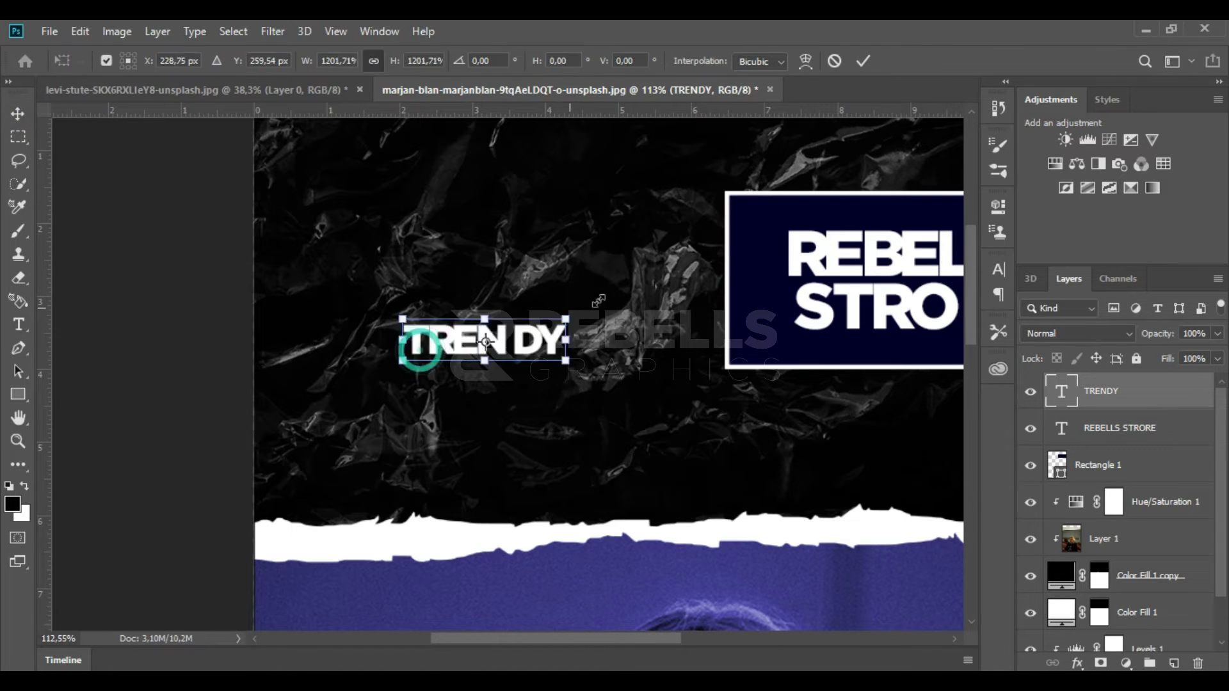
left_click_drag(408, 282, 311, 261)
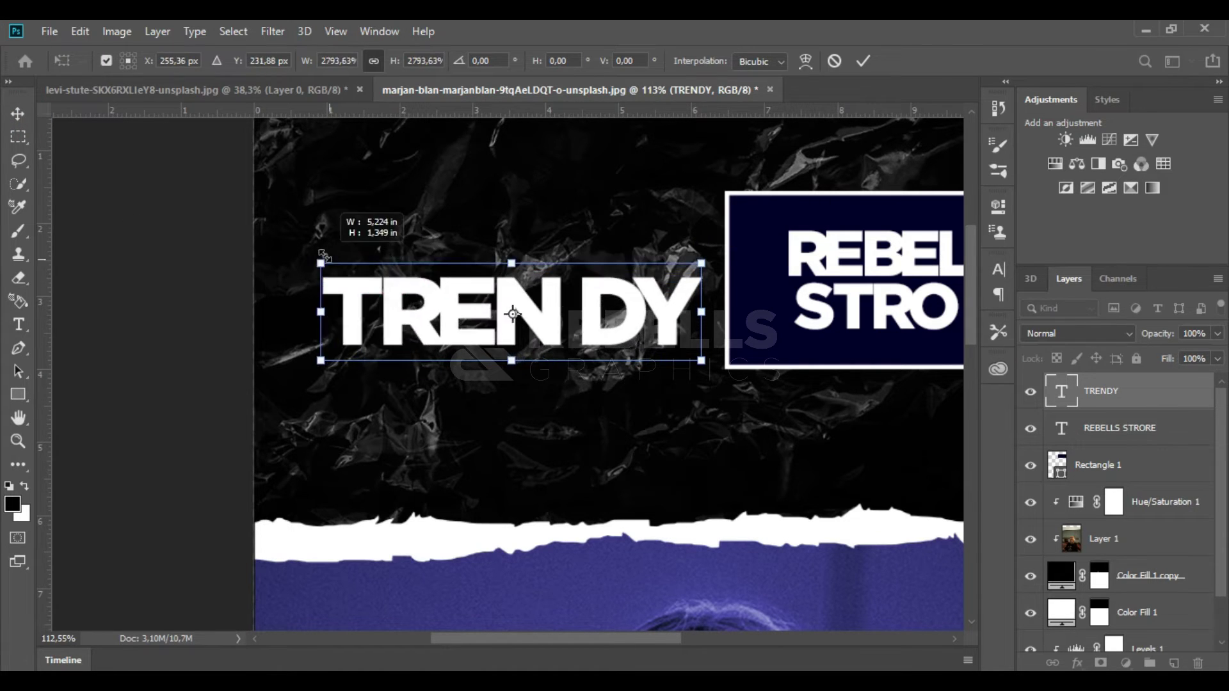
left_click_drag(535, 310, 517, 319)
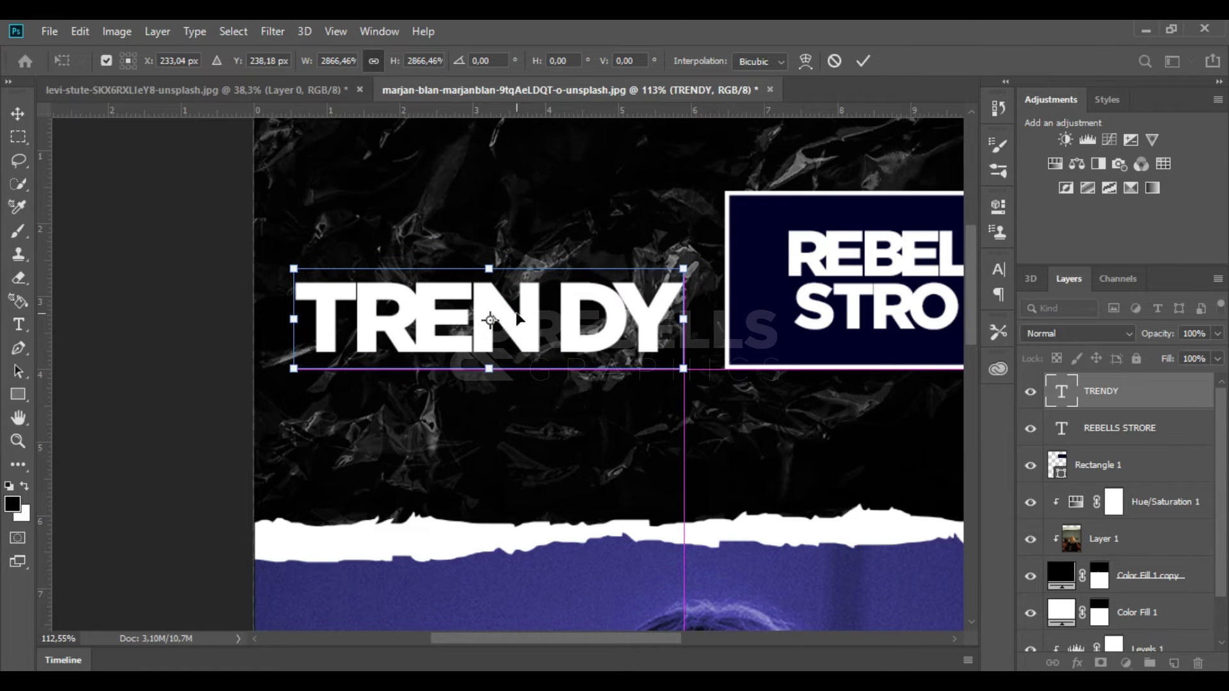
scroll(517, 318, "down", 3)
scroll(544, 294, "up", 2)
scroll(557, 284, "up", 2)
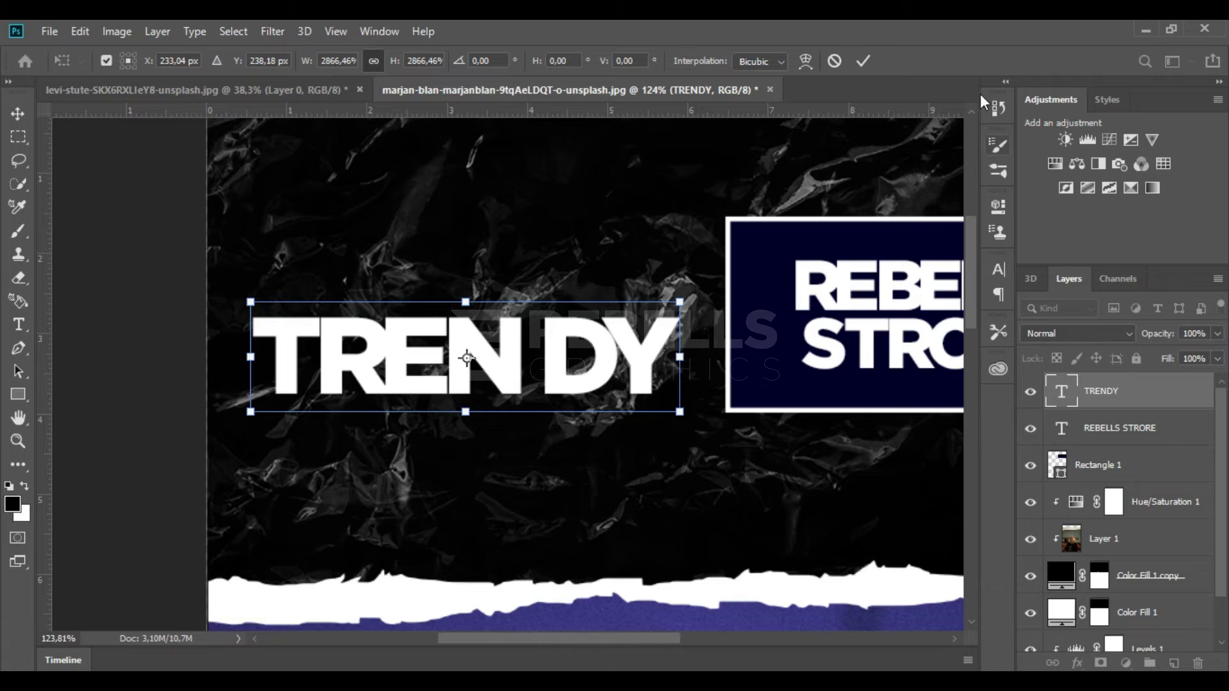
left_click(863, 60)
- Duplicate TRENDY, nudge the original up 3 px and add it a layer mask
key("ctrl+j")
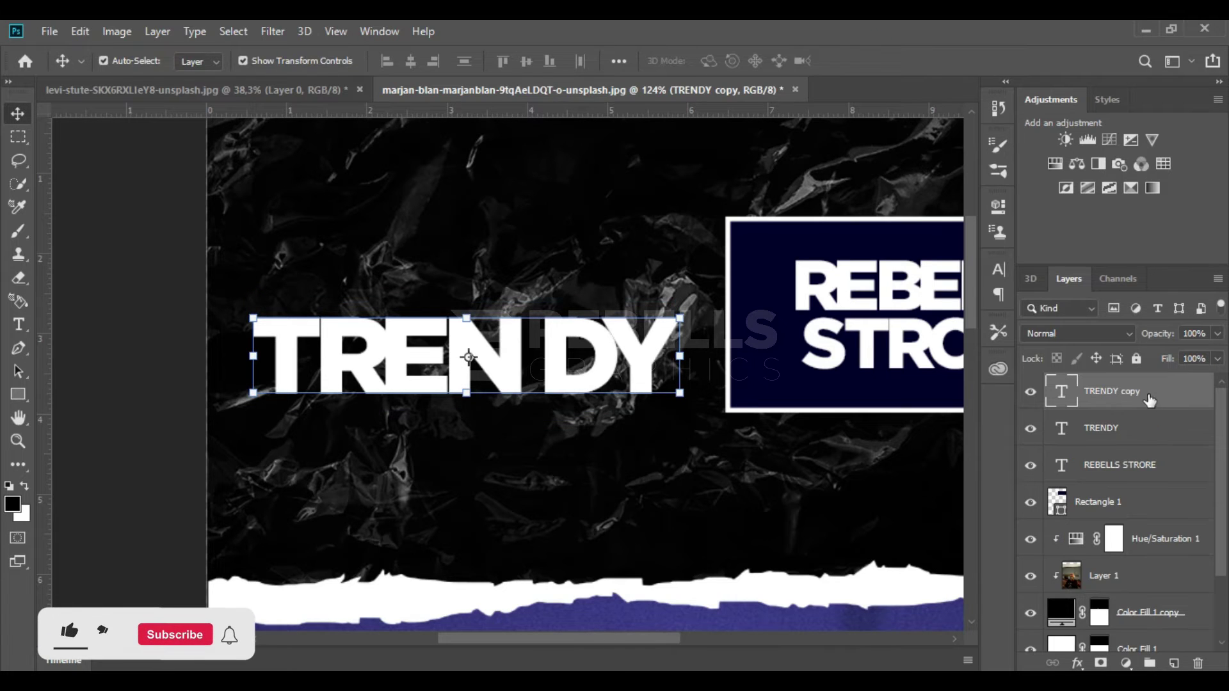
left_click(1133, 427)
key("Up")
key("Up")
key("Up")
key("Up")
key("Up")
key("Up")
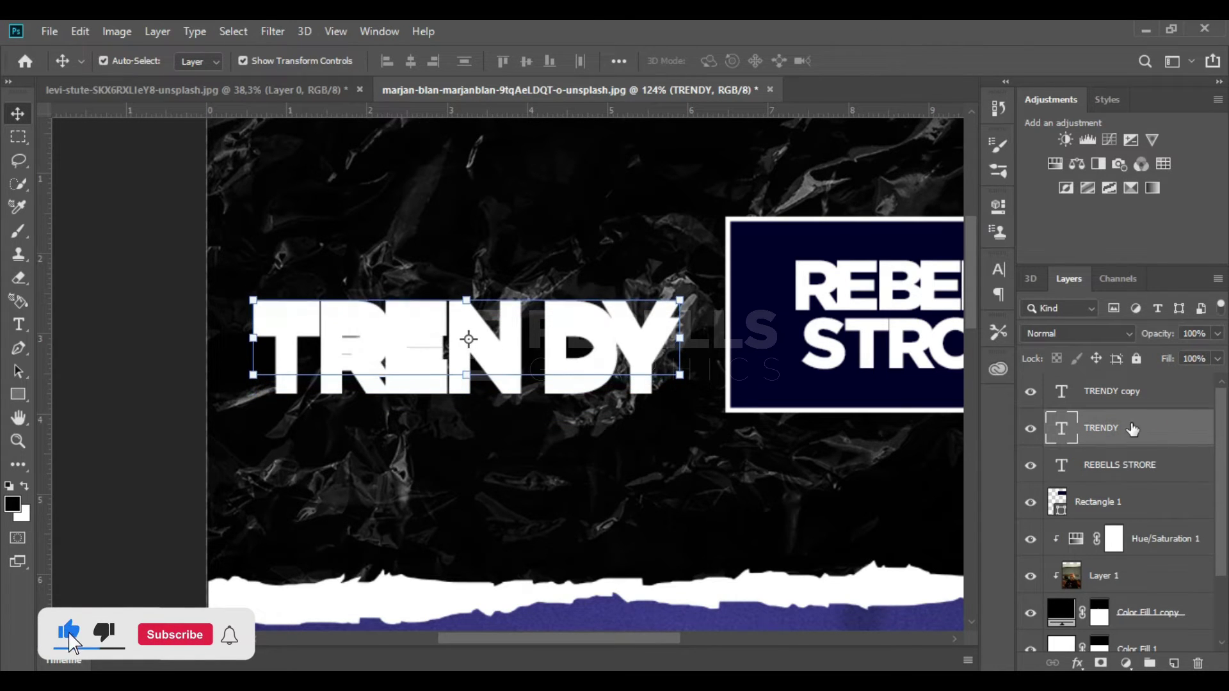
key("Up")
key("Up")
key("Up")
key("Up")
key("Up")
key("Up")
key("Up")
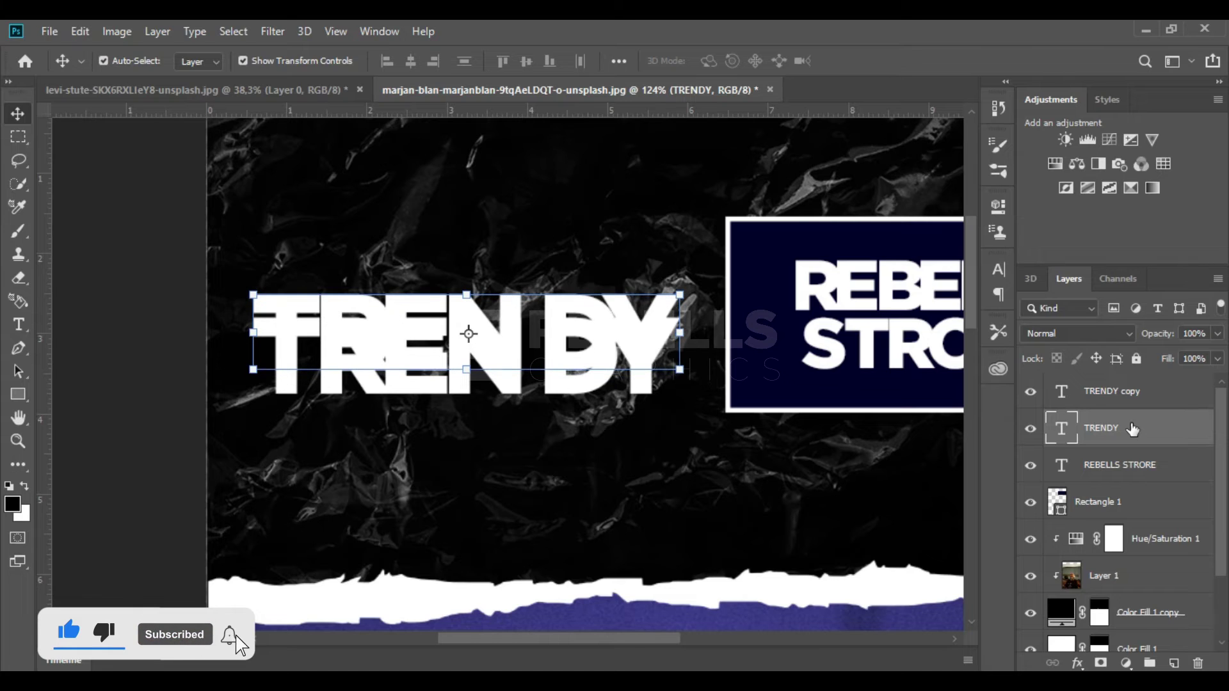
key("Up")
key("Up")
key("Up")
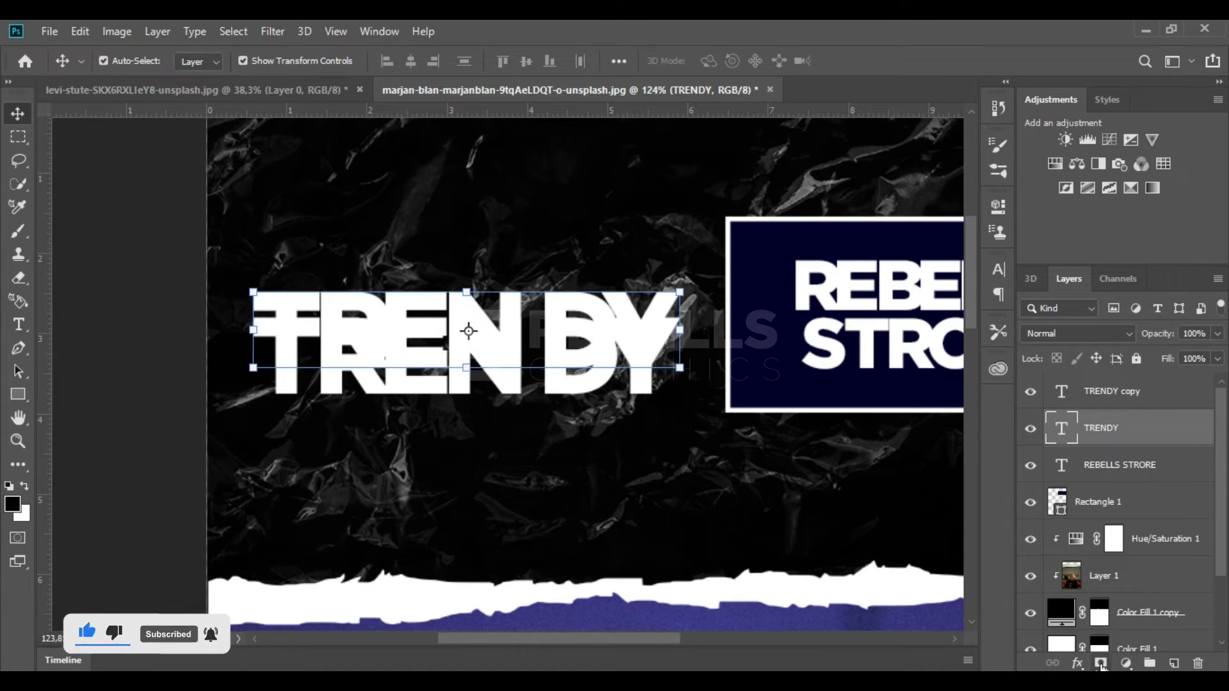
left_click(1100, 663)
- Paint black on the mask inside a marquee to hide the lower part of the shifted TRENDY
left_click(18, 136)
left_click_drag(245, 314, 788, 459)
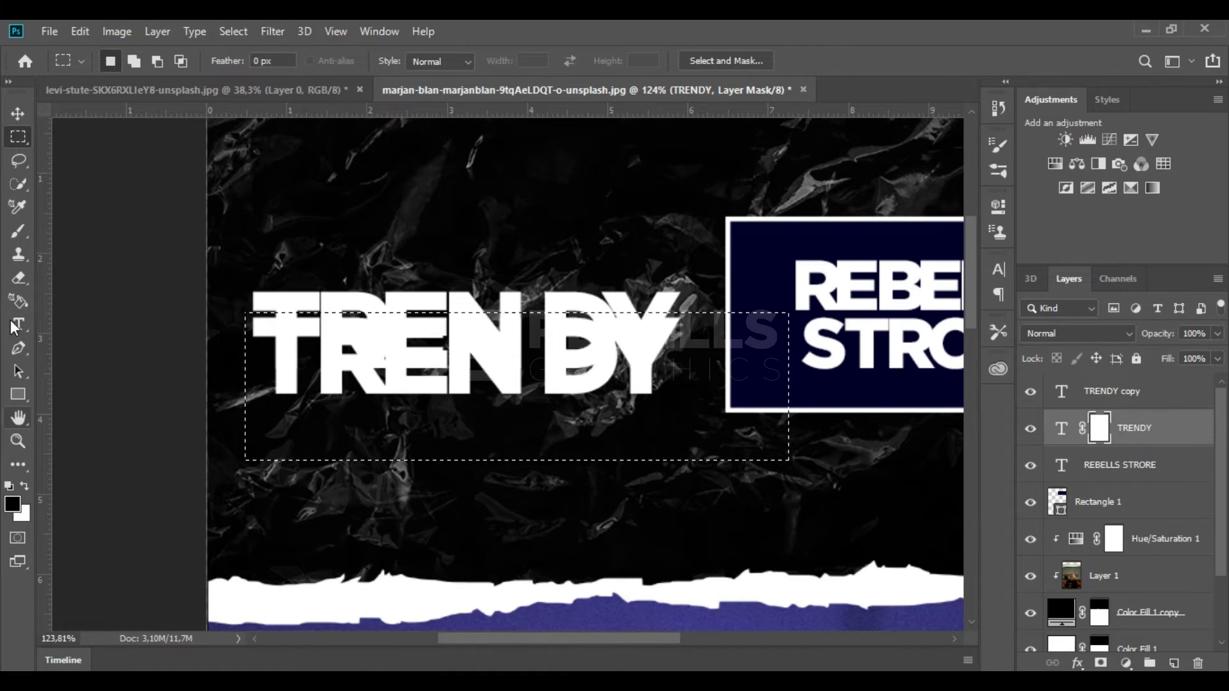
left_click(20, 230)
left_click_drag(306, 334, 762, 363)
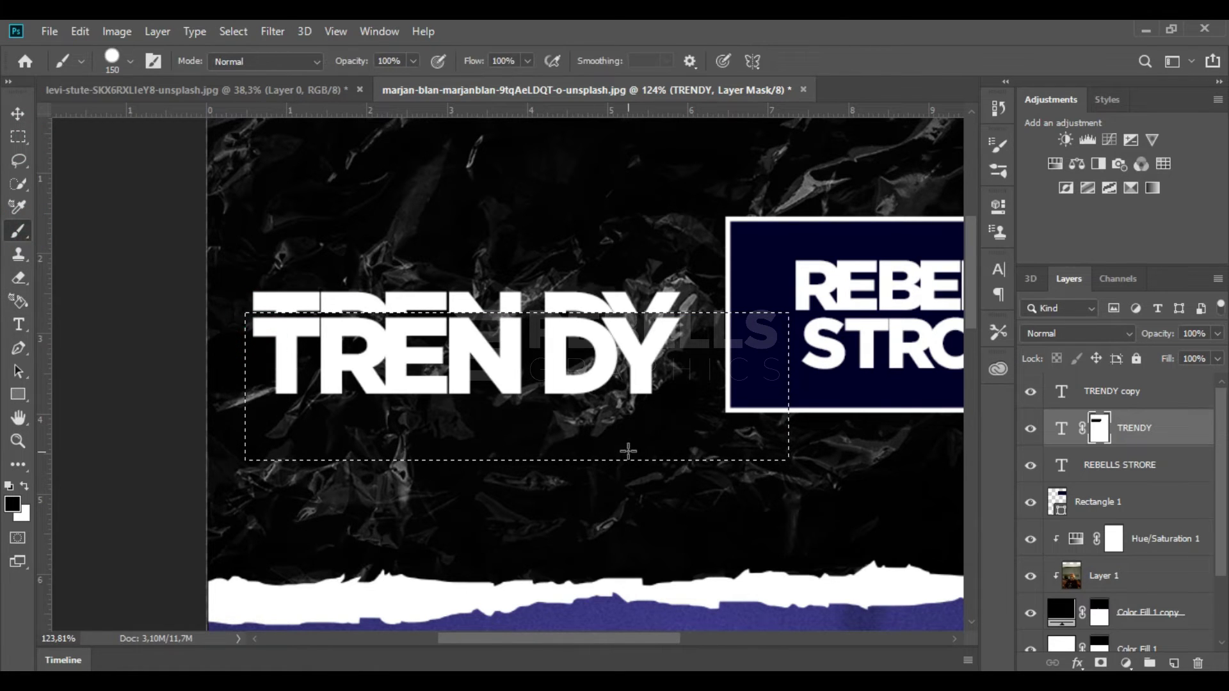
left_click(18, 114)
key("ctrl+d")
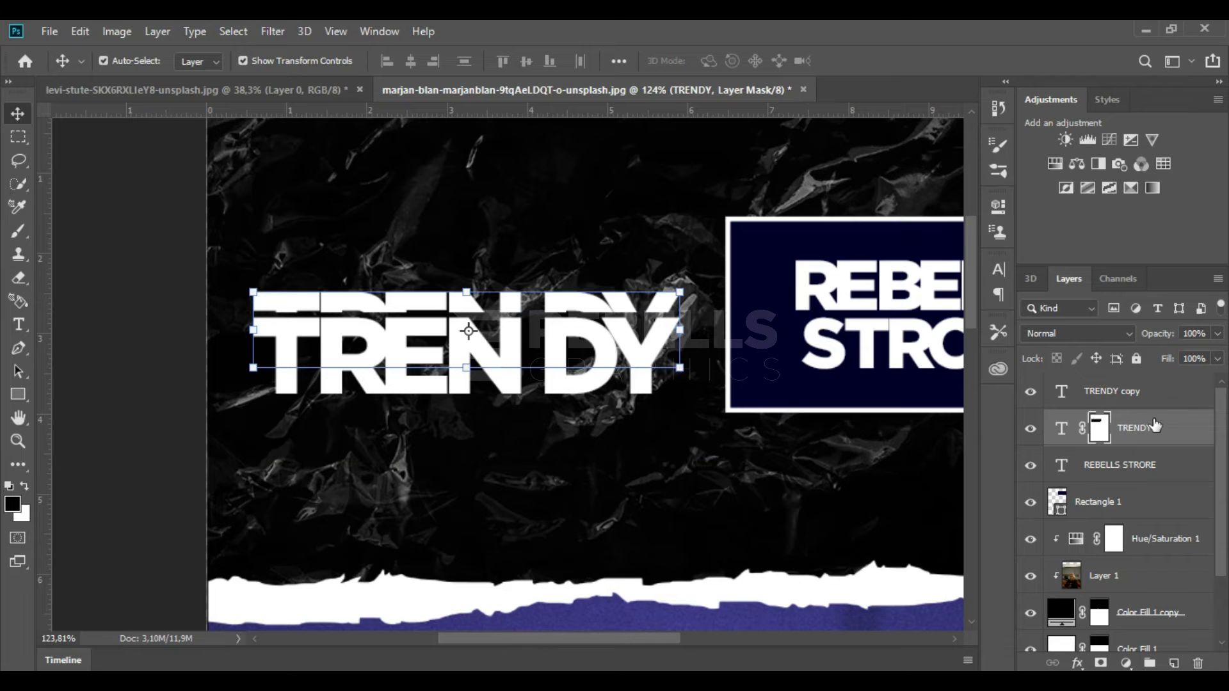
key("i")
key("ctrl+k")
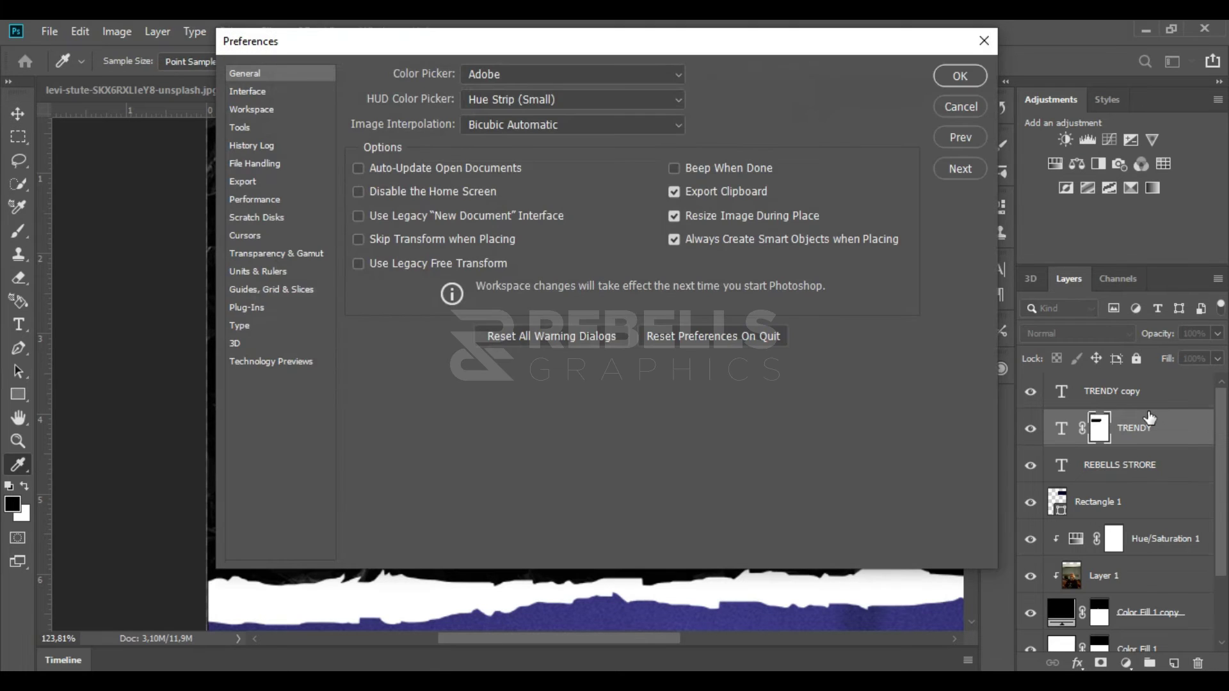
left_click(983, 40)
key("v")
- Duplicate the masked TRENDY, nudge it up and mask a strip band above the word
key("ctrl+j")
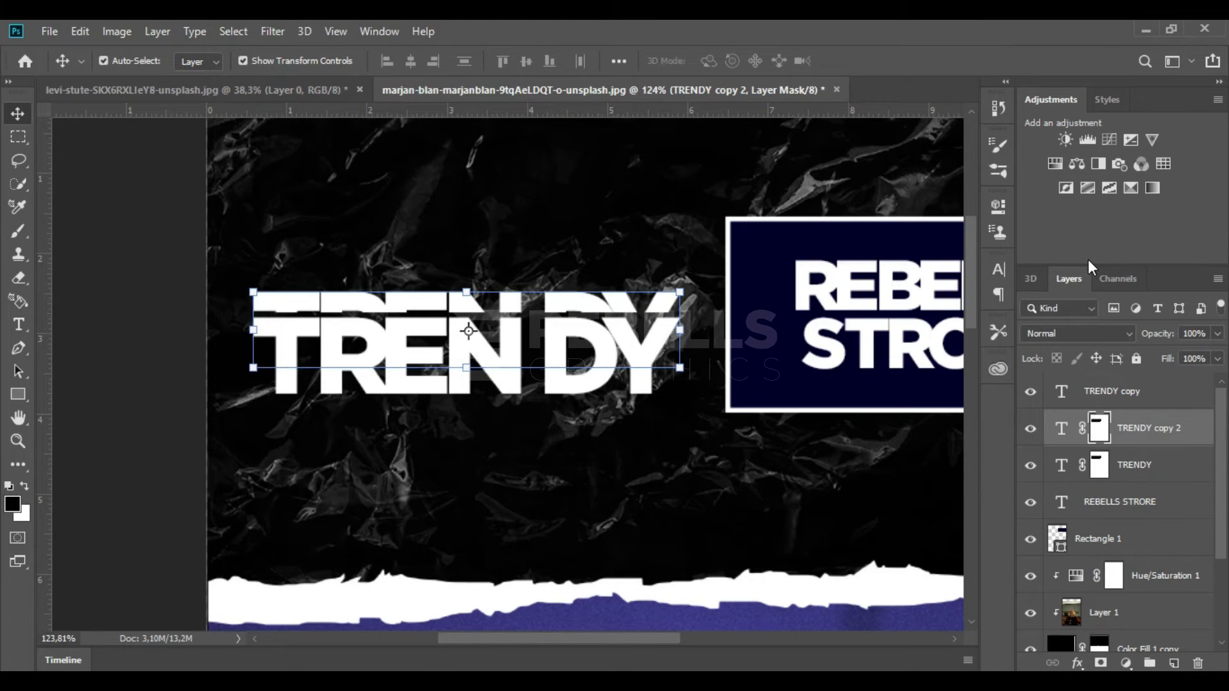
key("Up")
key("Up")
key("Up")
key("Up")
key("Up")
key("Up")
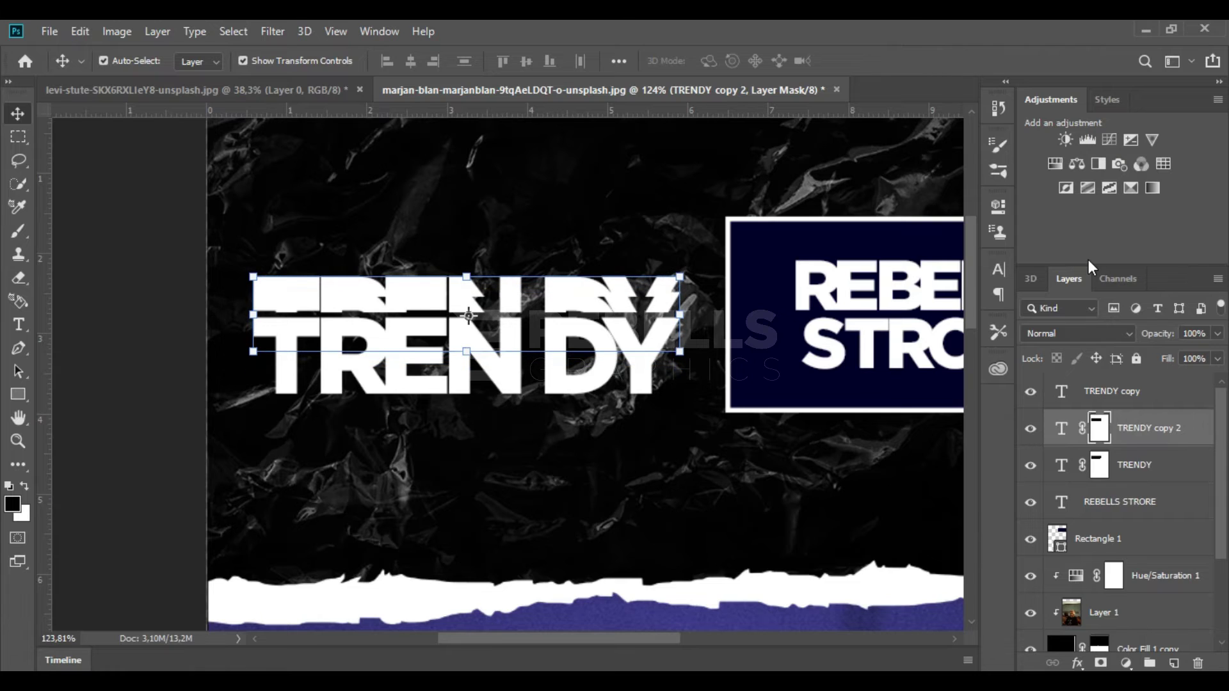
key("Up")
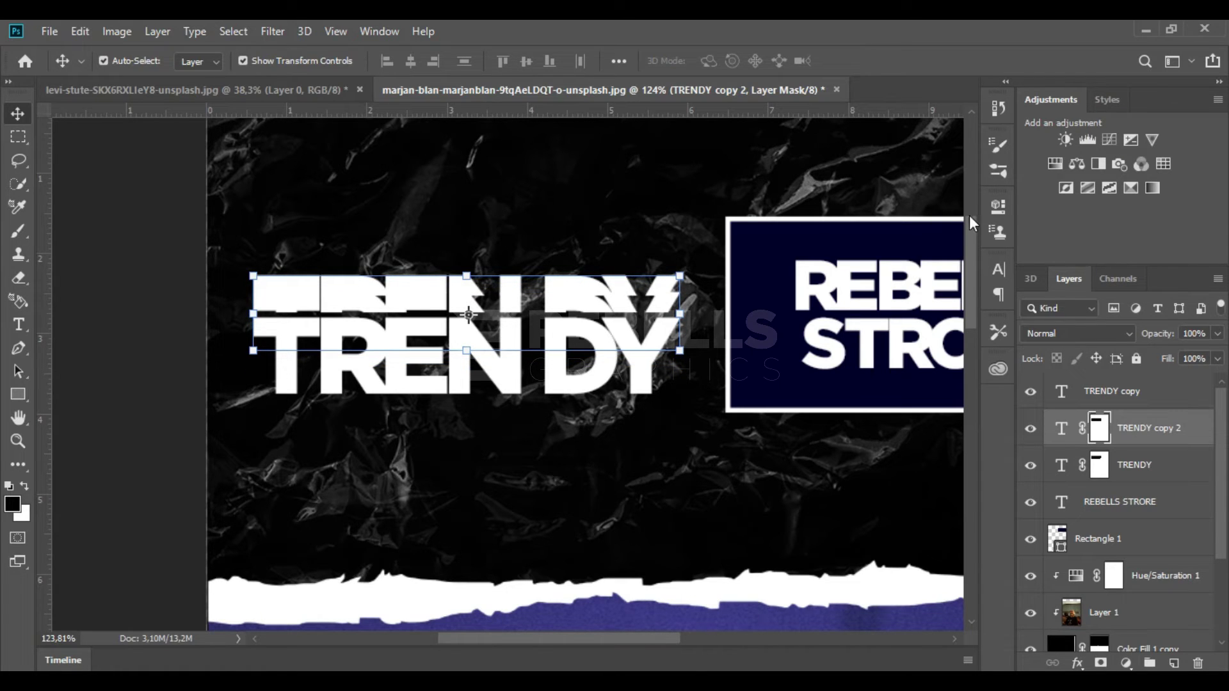
left_click(18, 136)
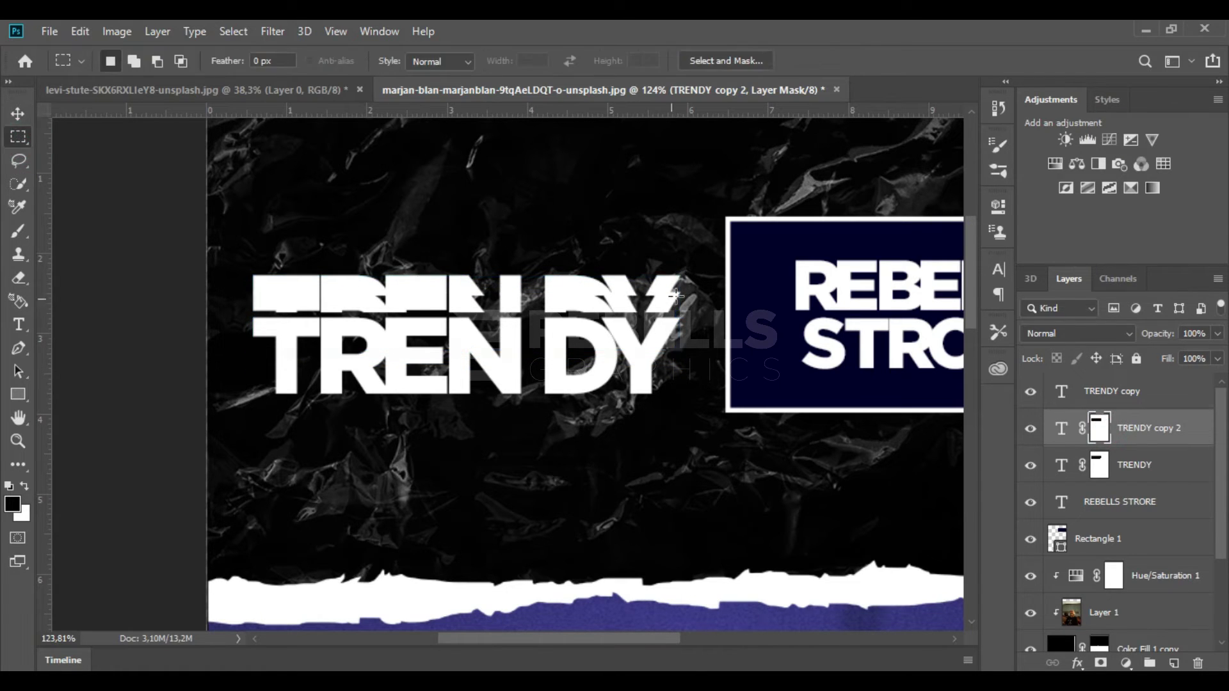
left_click_drag(696, 286, 115, 351)
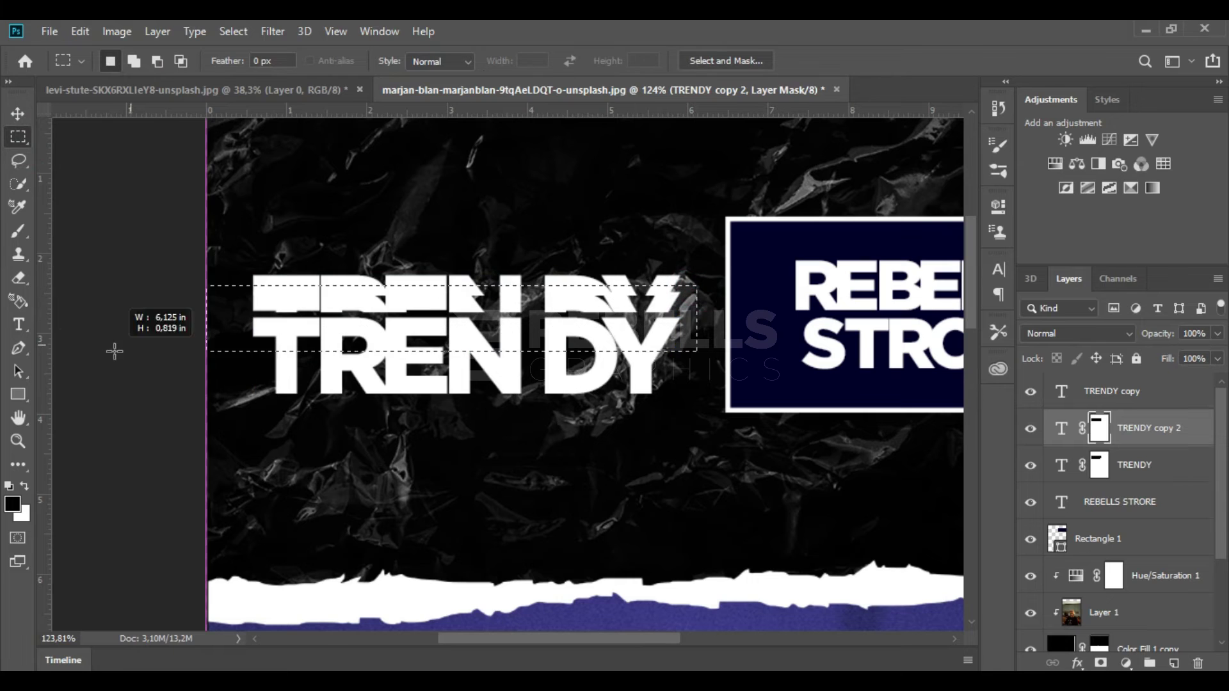
left_click(18, 230)
left_click(18, 113)
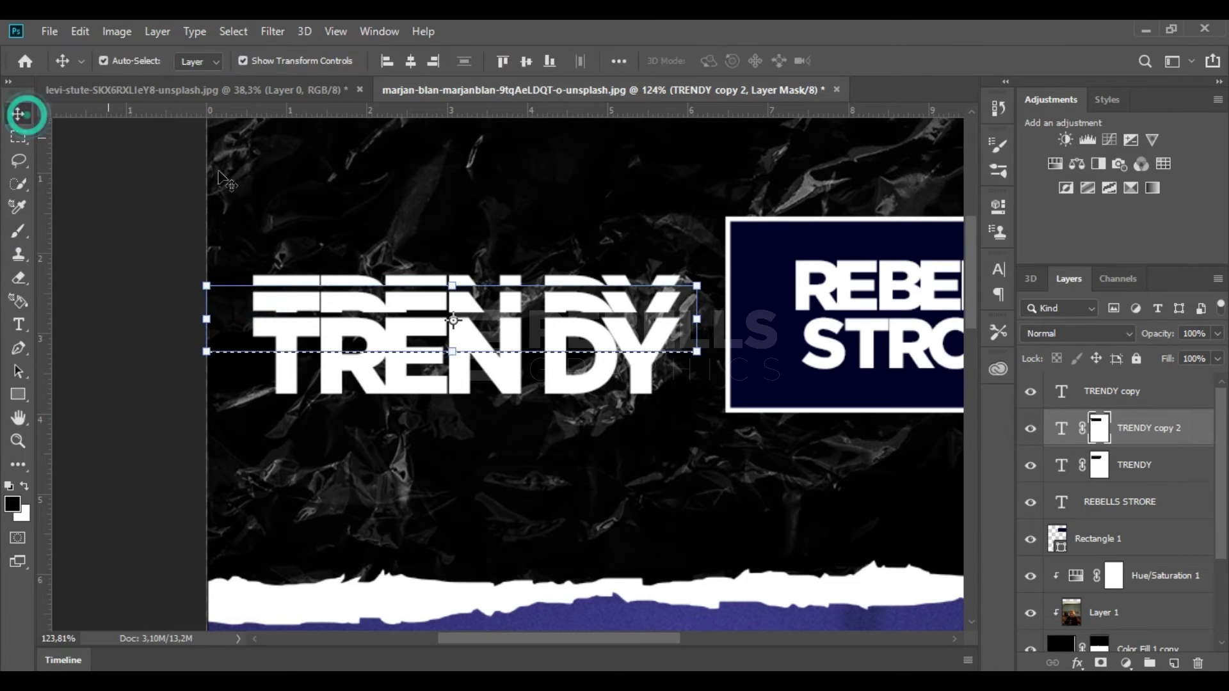
key("ctrl+d")
scroll(492, 246, "down", 2, "alt")
scroll(493, 247, "down", 3, "alt")
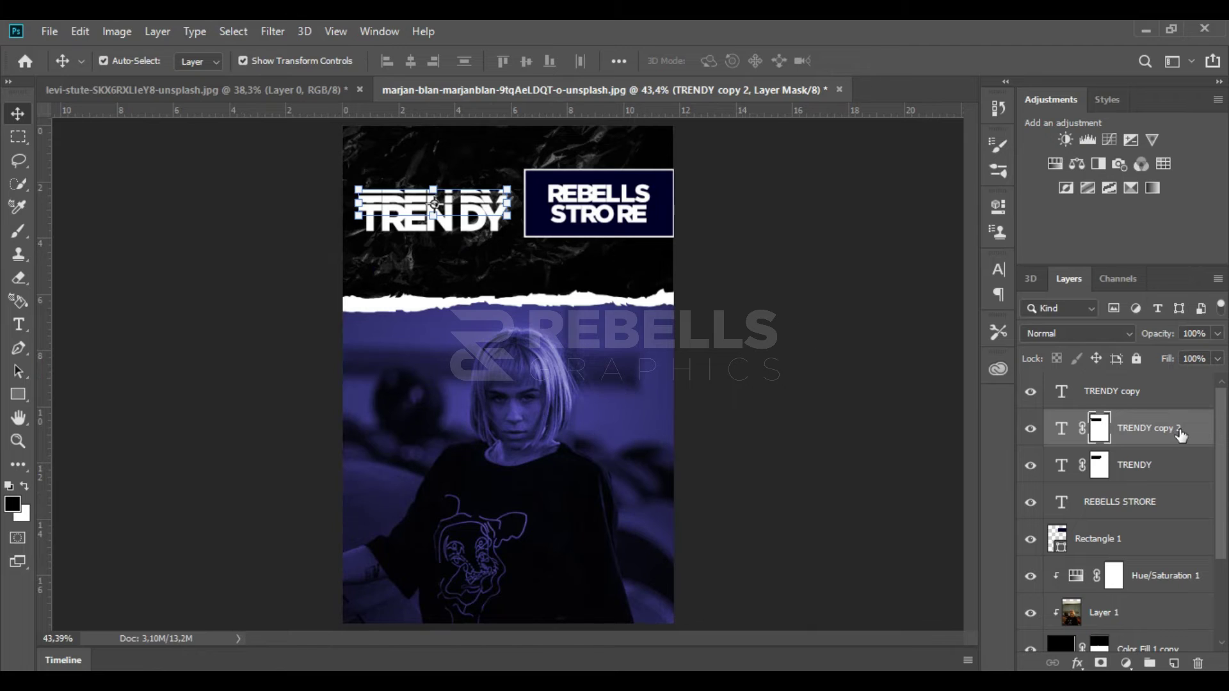
- Group the three TRENDY layers and centre the group vertically on the store box
left_click(1136, 465)
left_click(1163, 401, "shift")
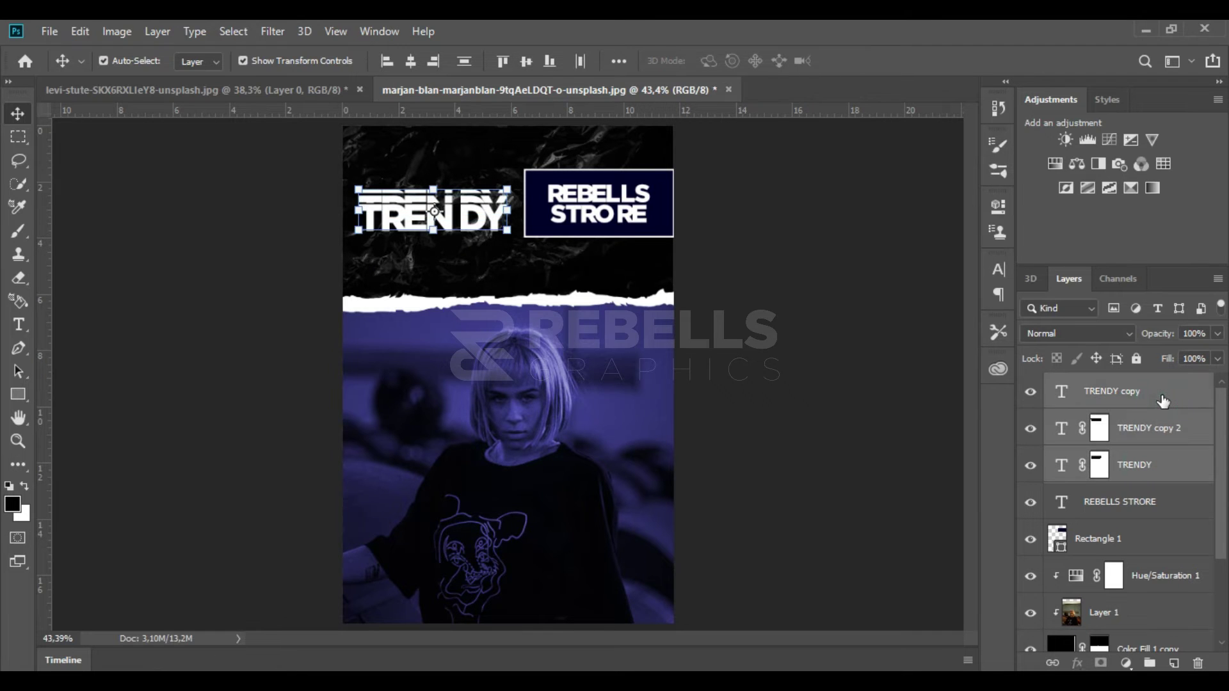
key("ctrl+g")
scroll(497, 153, "up", 3, "alt")
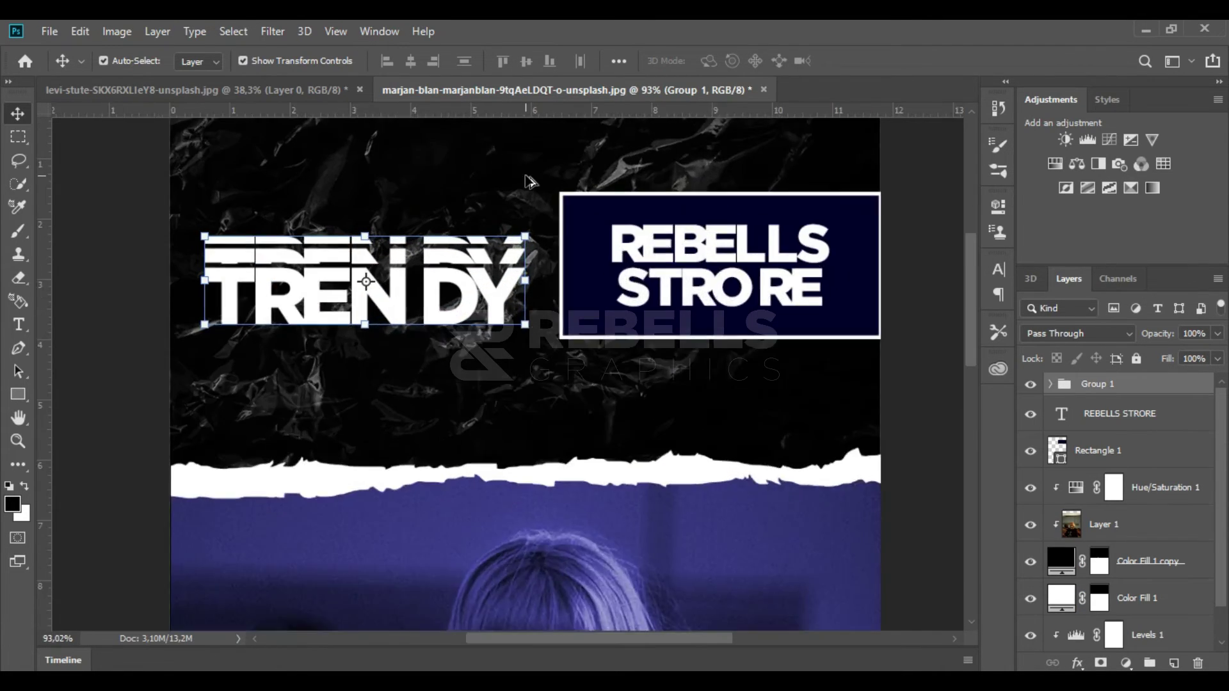
scroll(498, 154, "up", 2, "alt")
left_click(1133, 456, "ctrl")
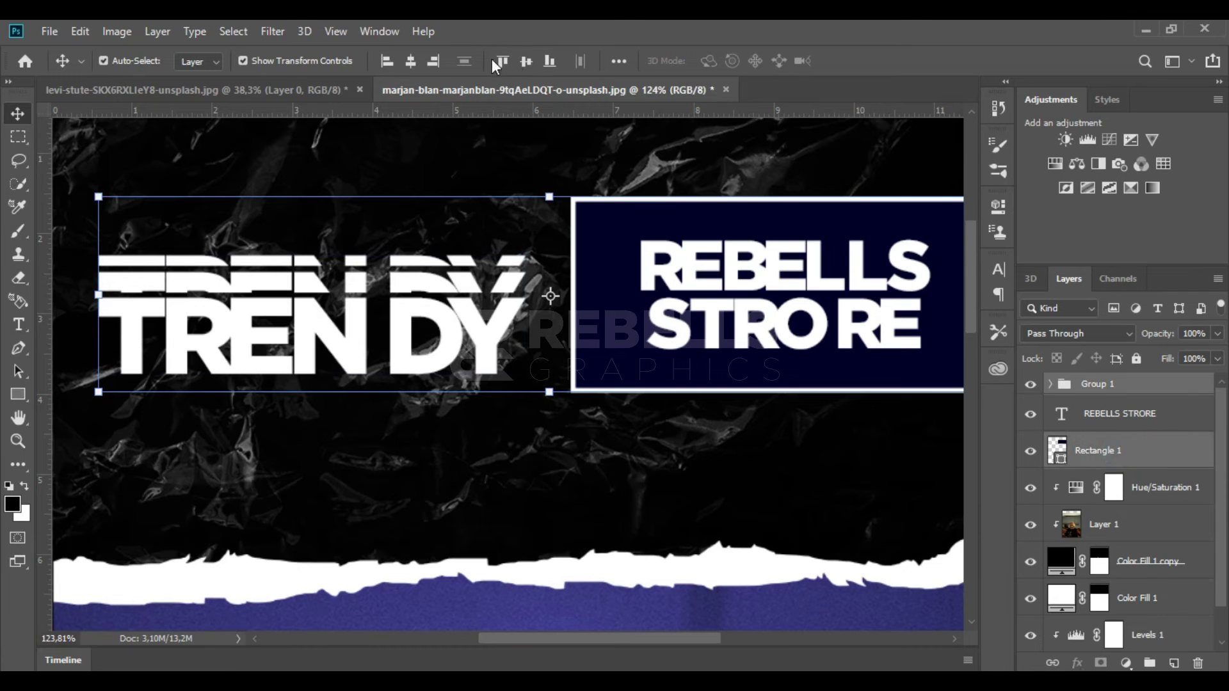
left_click(526, 61)
- Browse the layer stack and select Group 1 at the top
left_click(1201, 521)
scroll(942, 390, "down", 2, "alt")
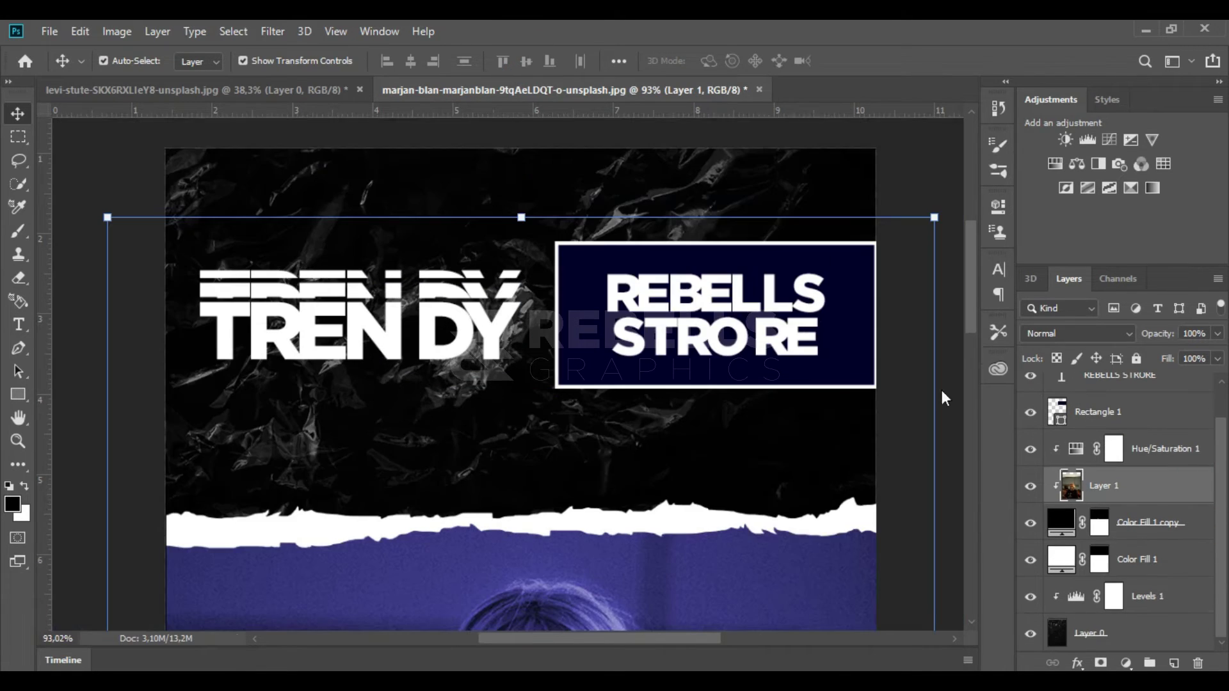
scroll(767, 378, "down", 1, "alt")
scroll(594, 369, "down", 3, "alt")
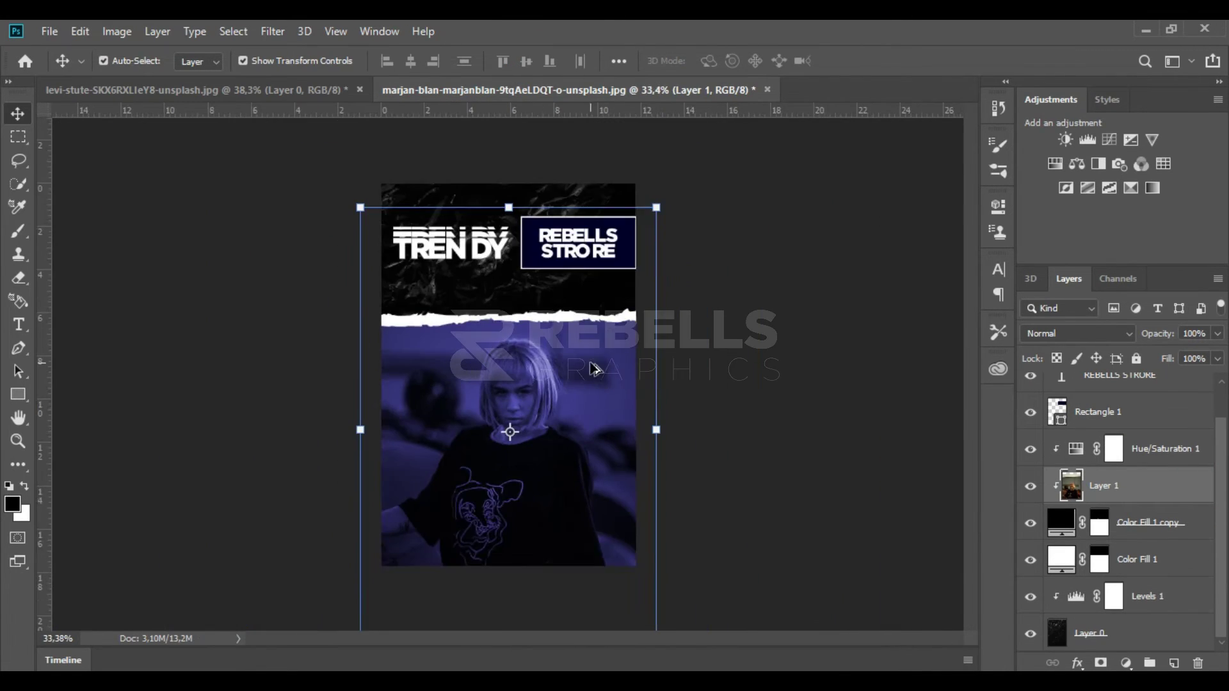
left_click(1165, 560)
scroll(512, 440, "up", 1, "alt")
scroll(509, 437, "up", 2, "alt")
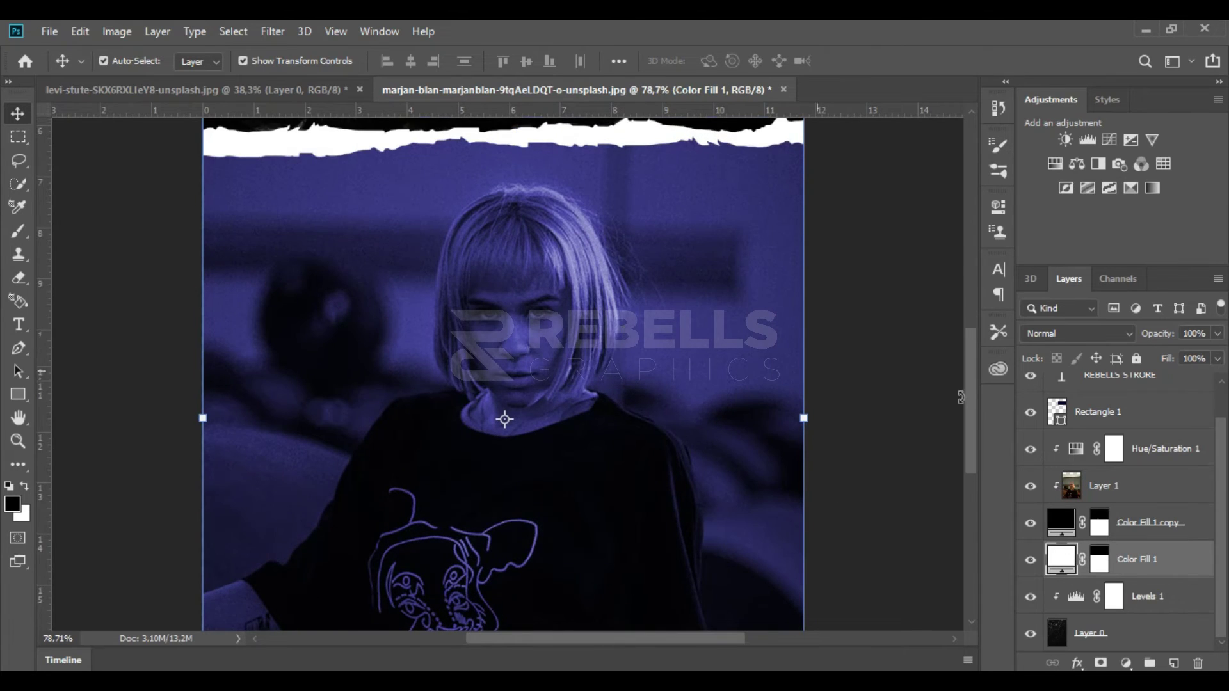
scroll(691, 461, "down", 2)
scroll(899, 452, "down", 2)
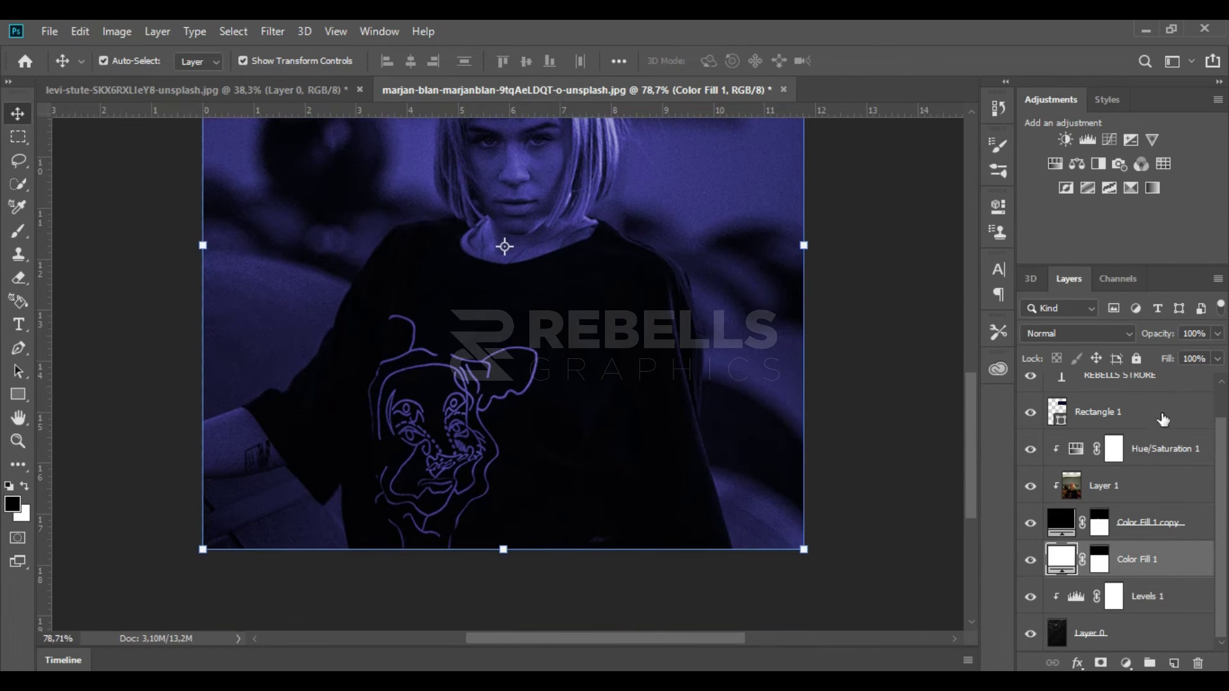
scroll(1155, 419, "up", 1)
left_click(1142, 393)
- Add a new top layer and type white REBELLS GRAPHICS text on the shirt
left_click(1174, 663)
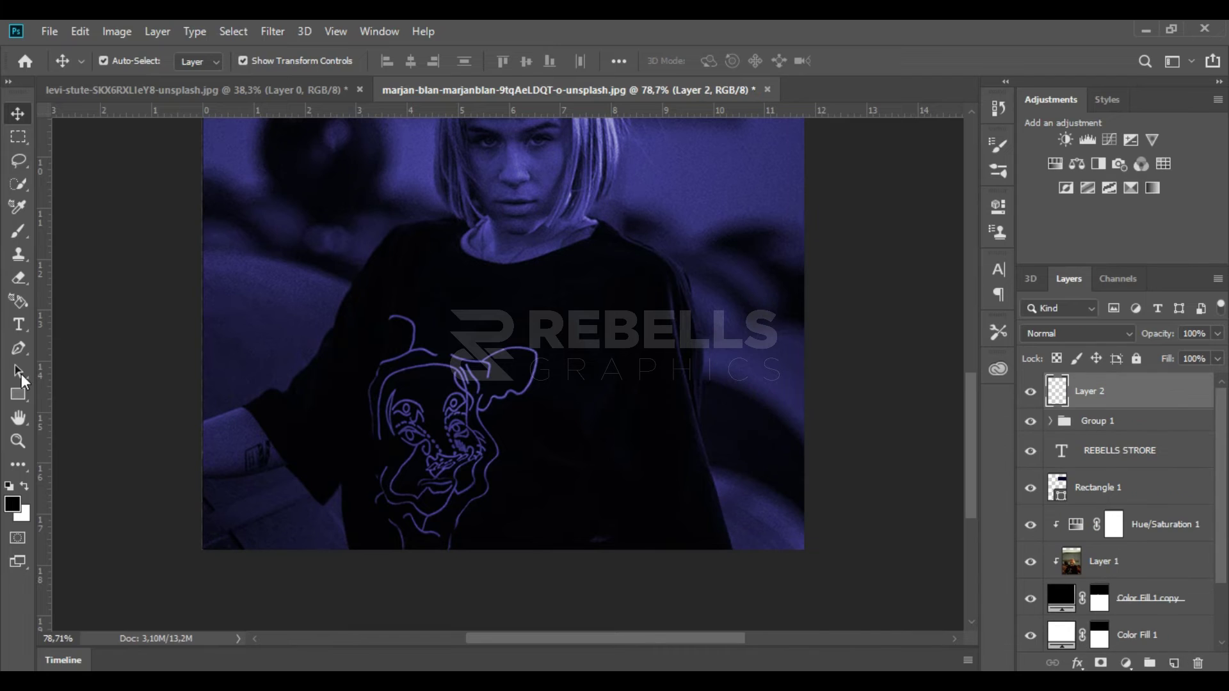
left_click(18, 324)
left_click(367, 433)
type("REBELLS")
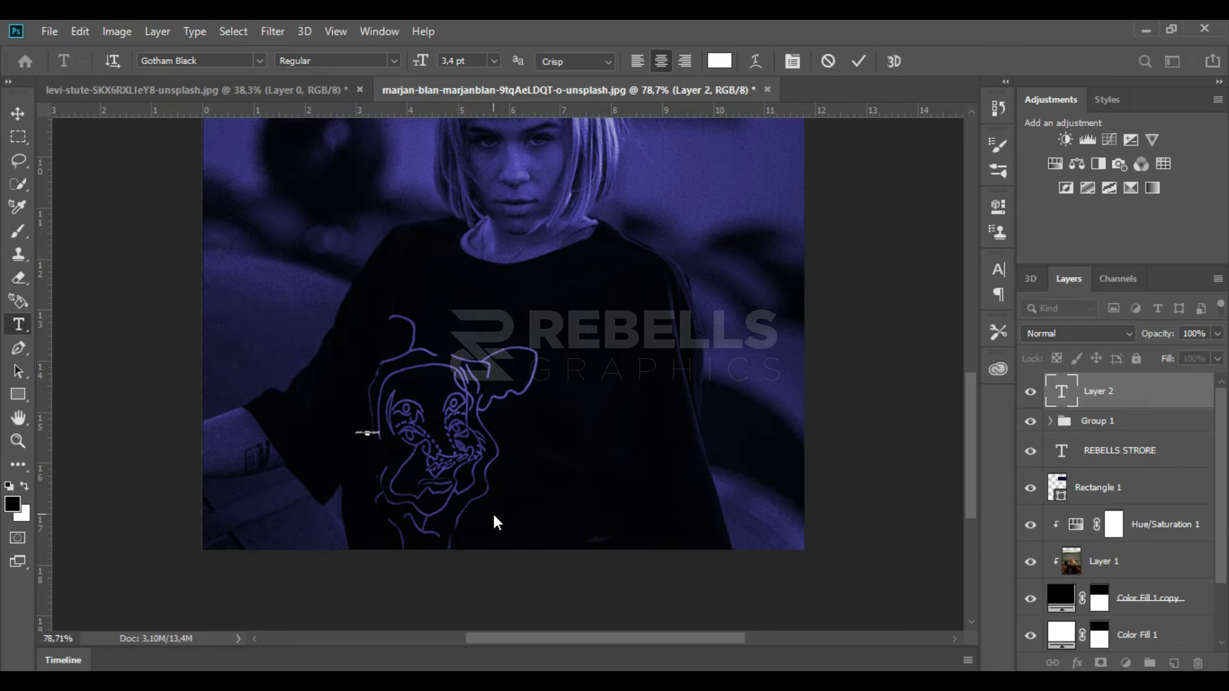
left_click(858, 61)
- Scale REBELLS GRAPHICS up to span the shirt and centre it below the face
left_click(18, 113)
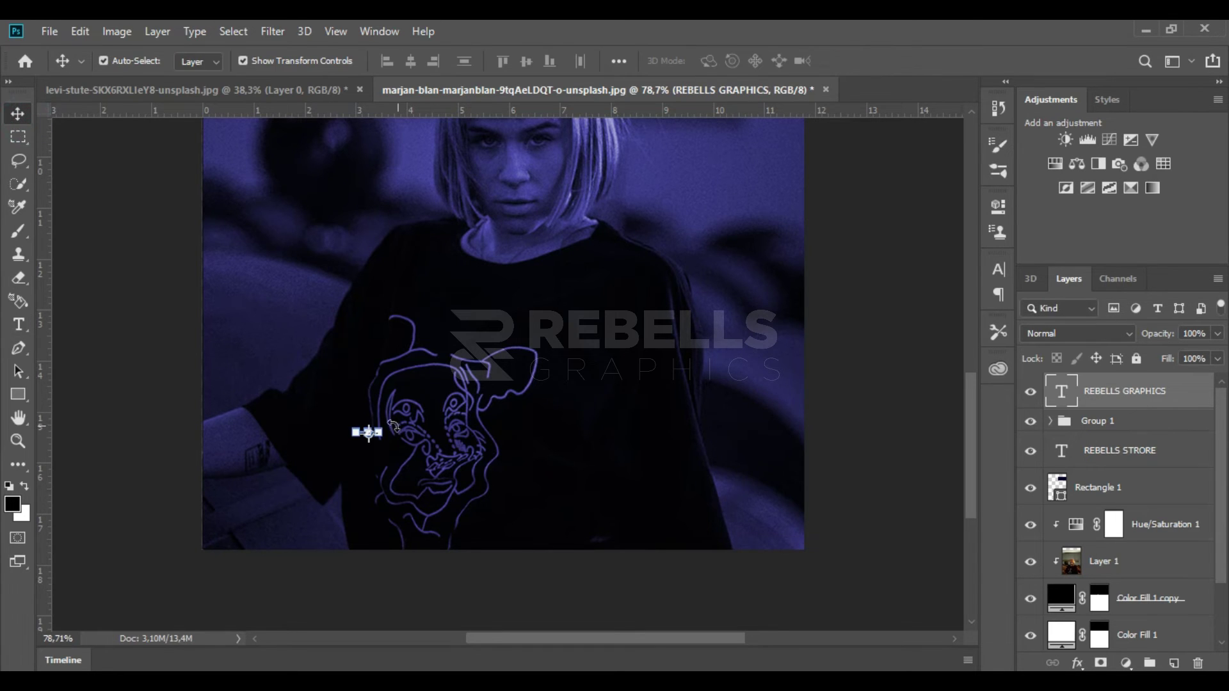
key("ctrl+t")
left_click_drag(633, 350, 765, 272)
left_click_drag(680, 405, 640, 370)
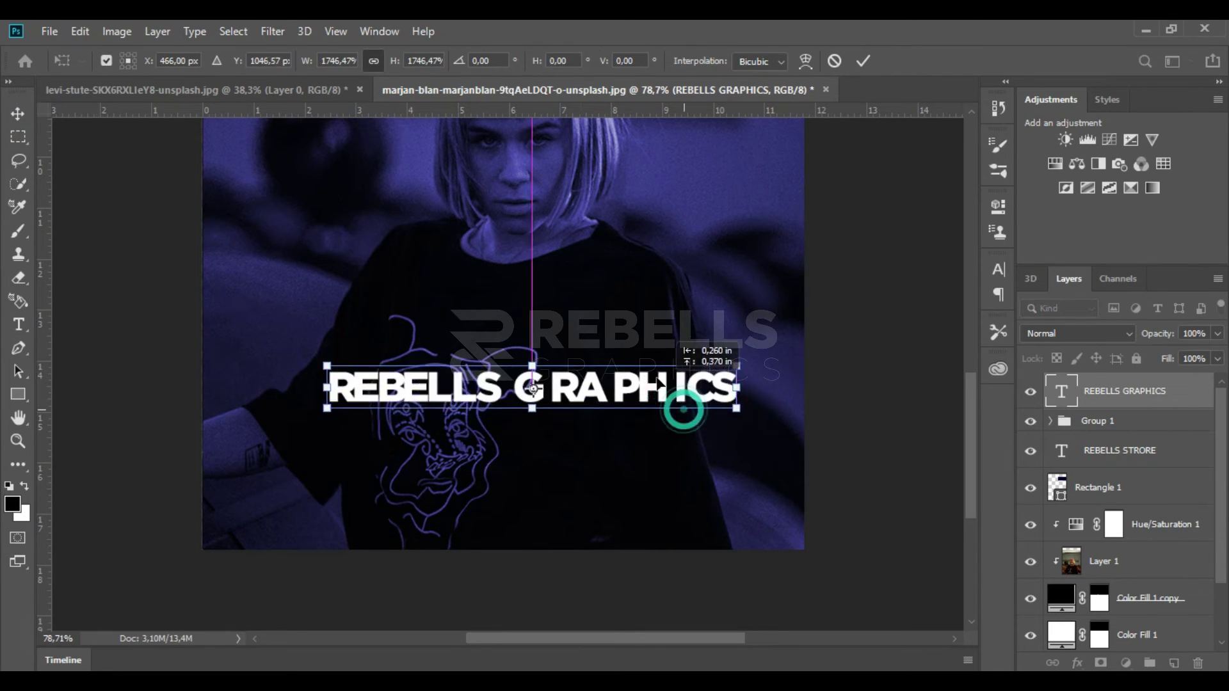
left_click(863, 60)
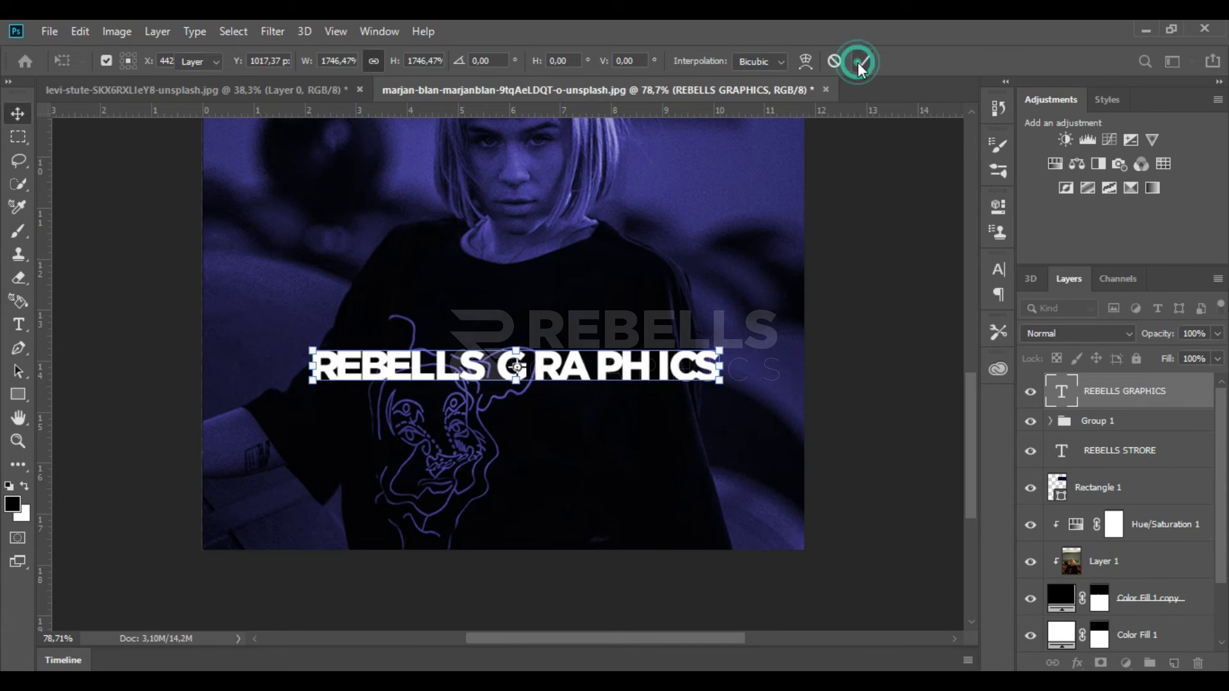
- Set the REBELLS GRAPHICS kerning to 0 and apply Faux Italic
left_click(1000, 269)
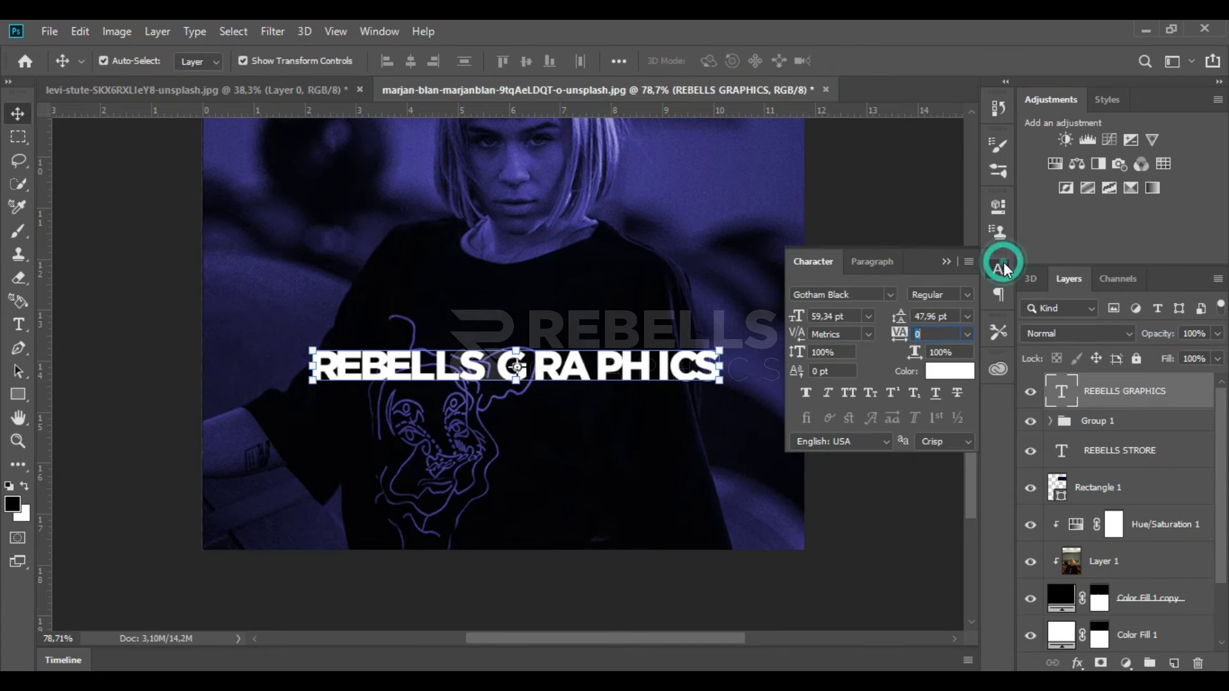
left_click(869, 334)
left_click(858, 362)
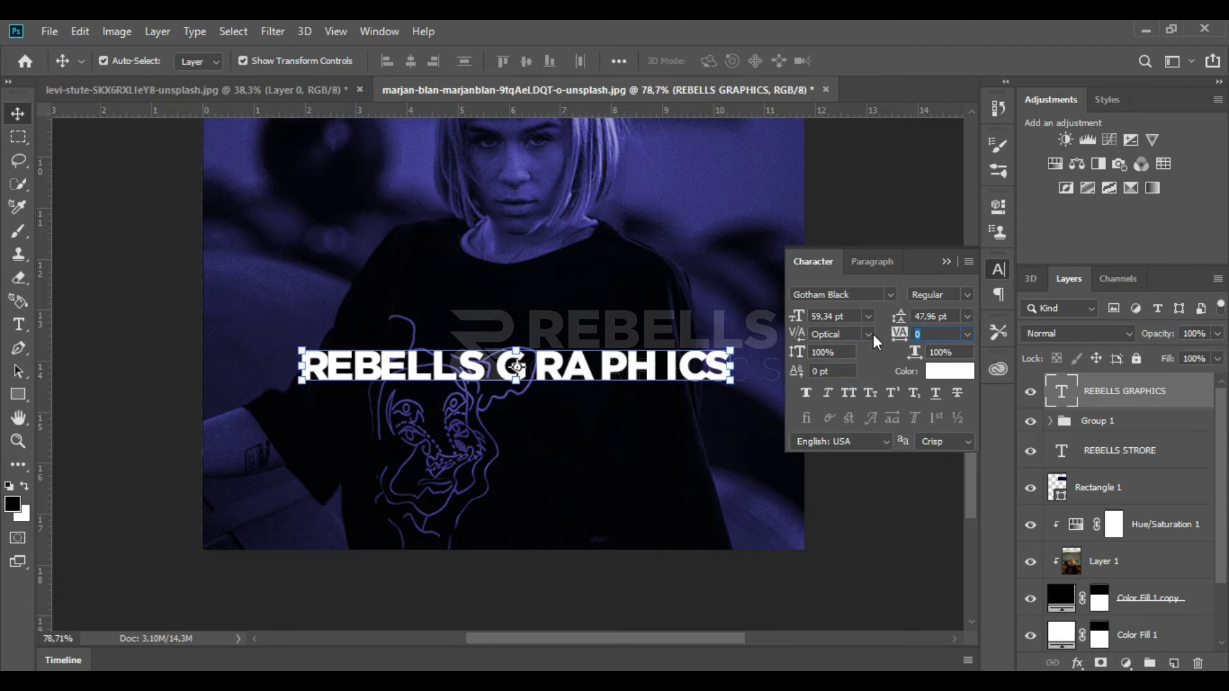
left_click(868, 335)
left_click(832, 480)
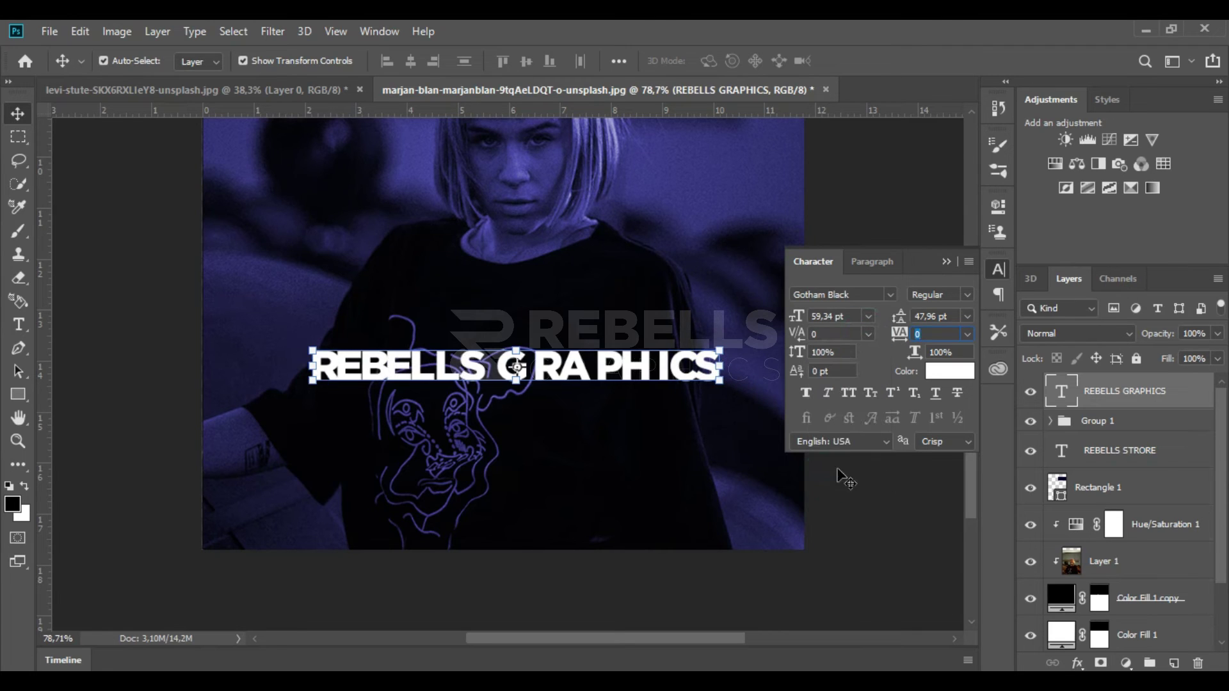
left_click(828, 392)
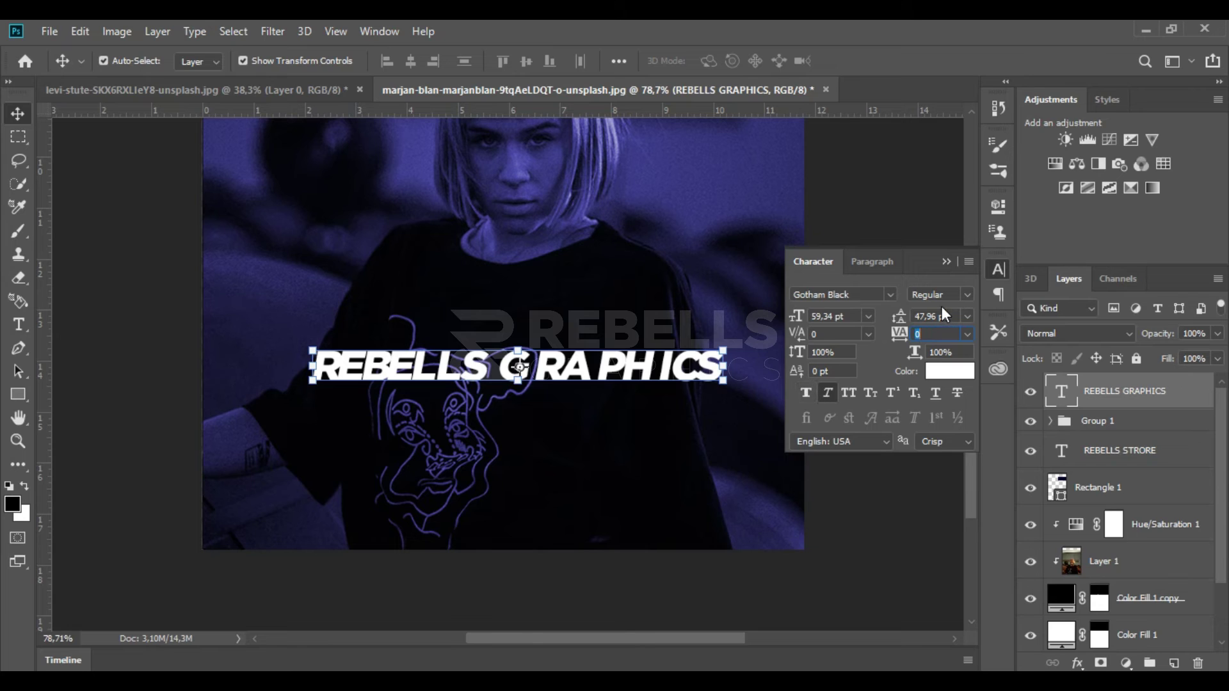
left_click(947, 270)
scroll(632, 382, "up", 5)
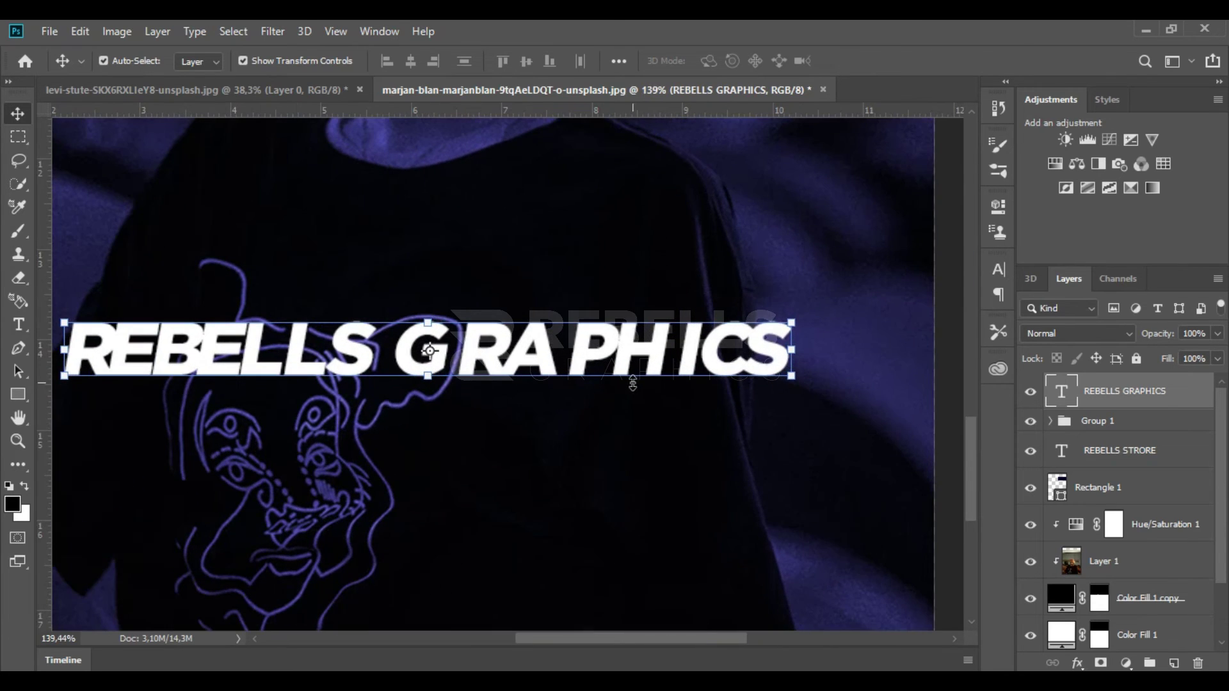
- Duplicate REBELLS GRAPHICS and give the copy 0% fill with a 1 px outside white stroke
key("ctrl+j")
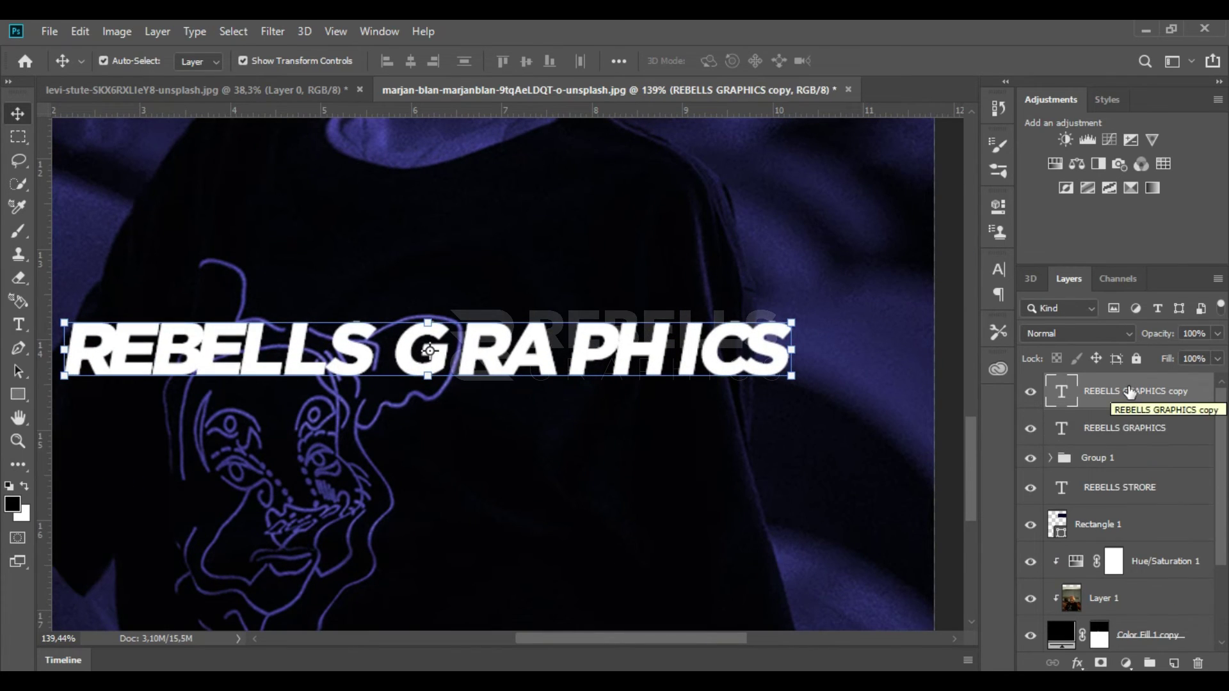
right_click(1123, 390)
left_click(769, 256)
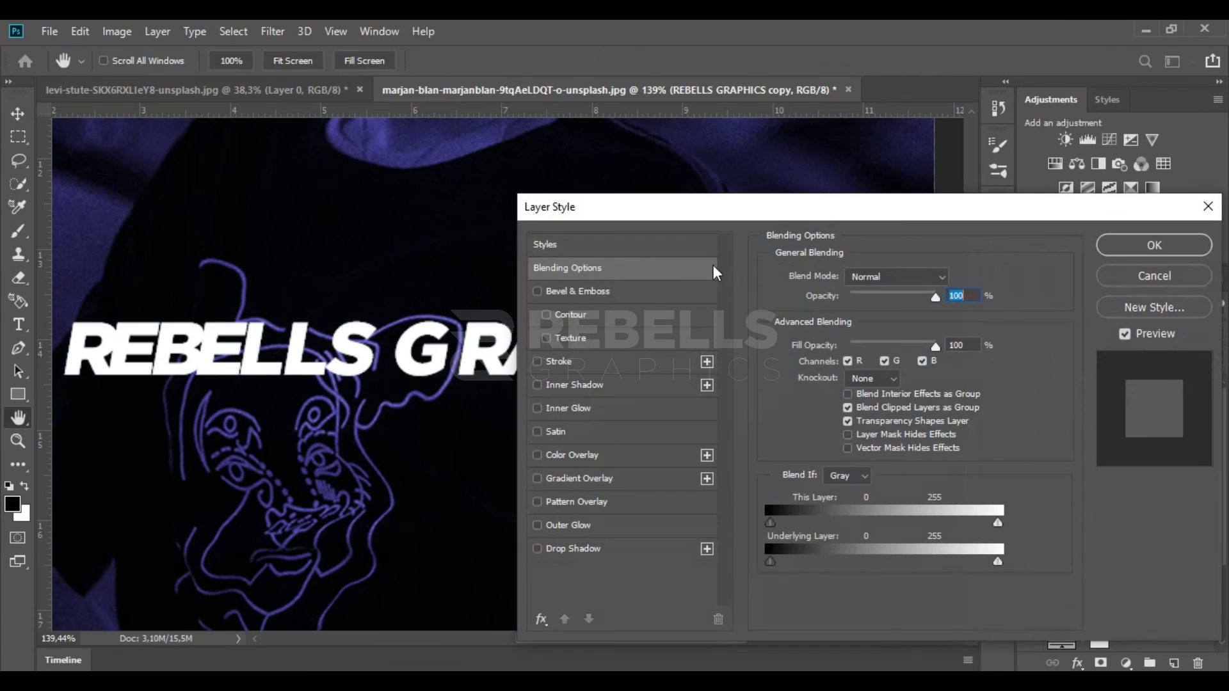
left_click_drag(931, 345, 766, 351)
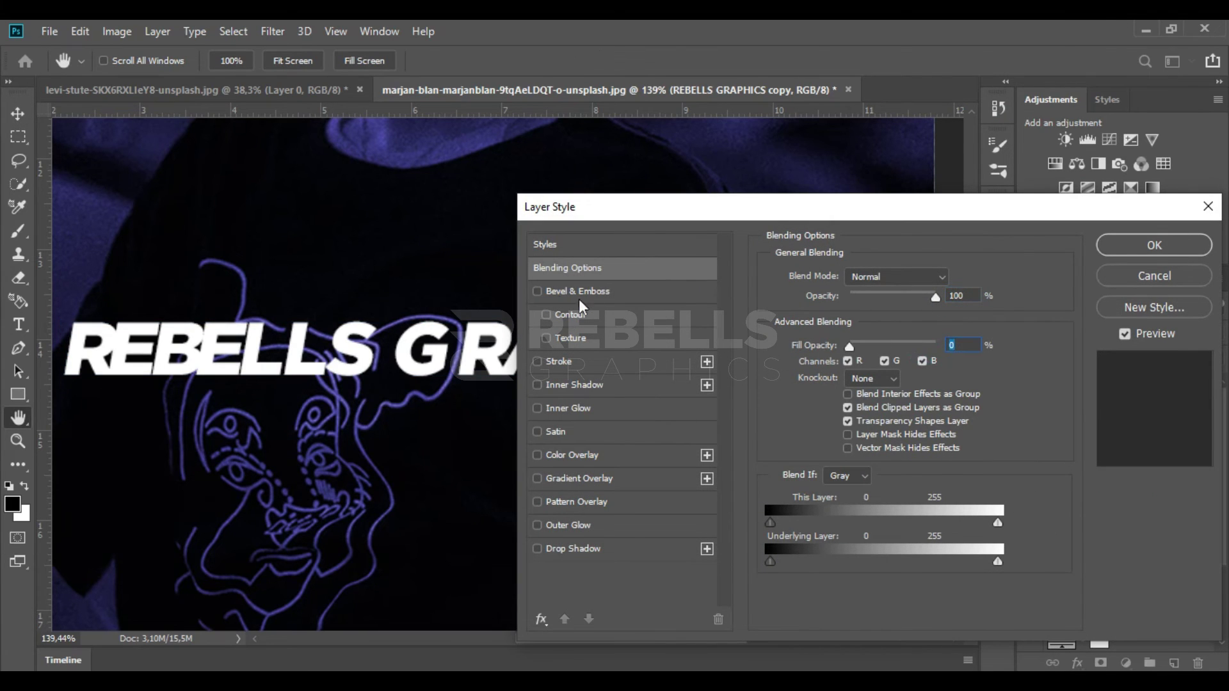
left_click(538, 362)
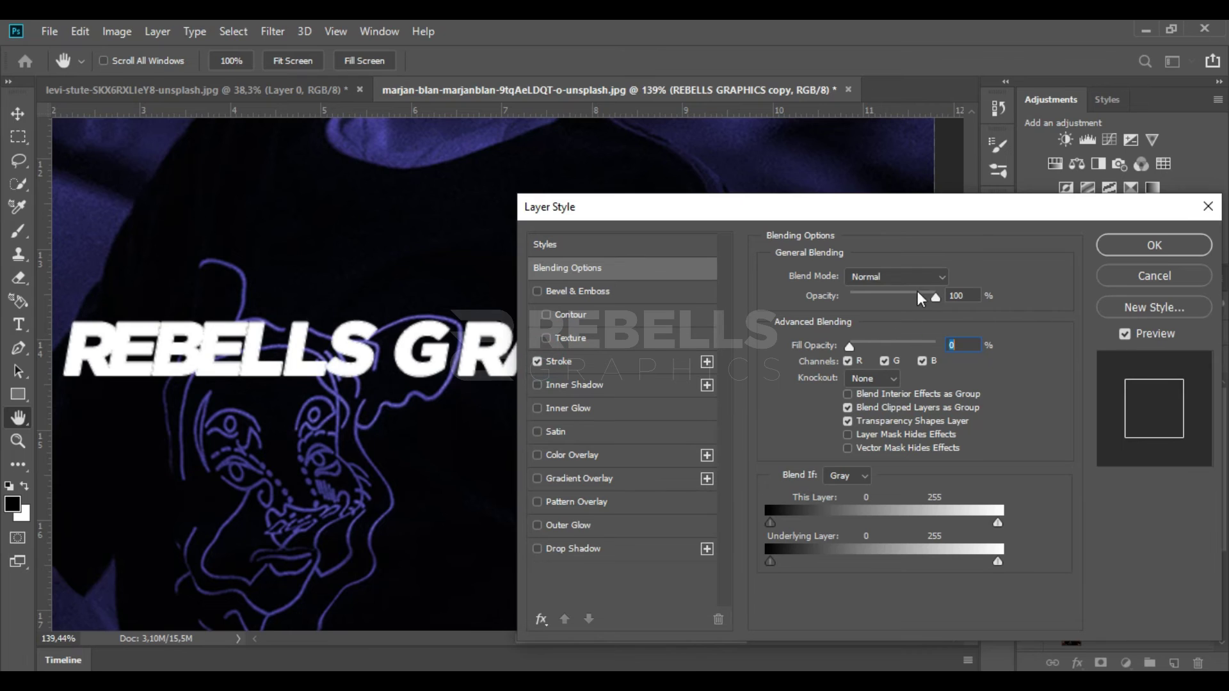
left_click(615, 363)
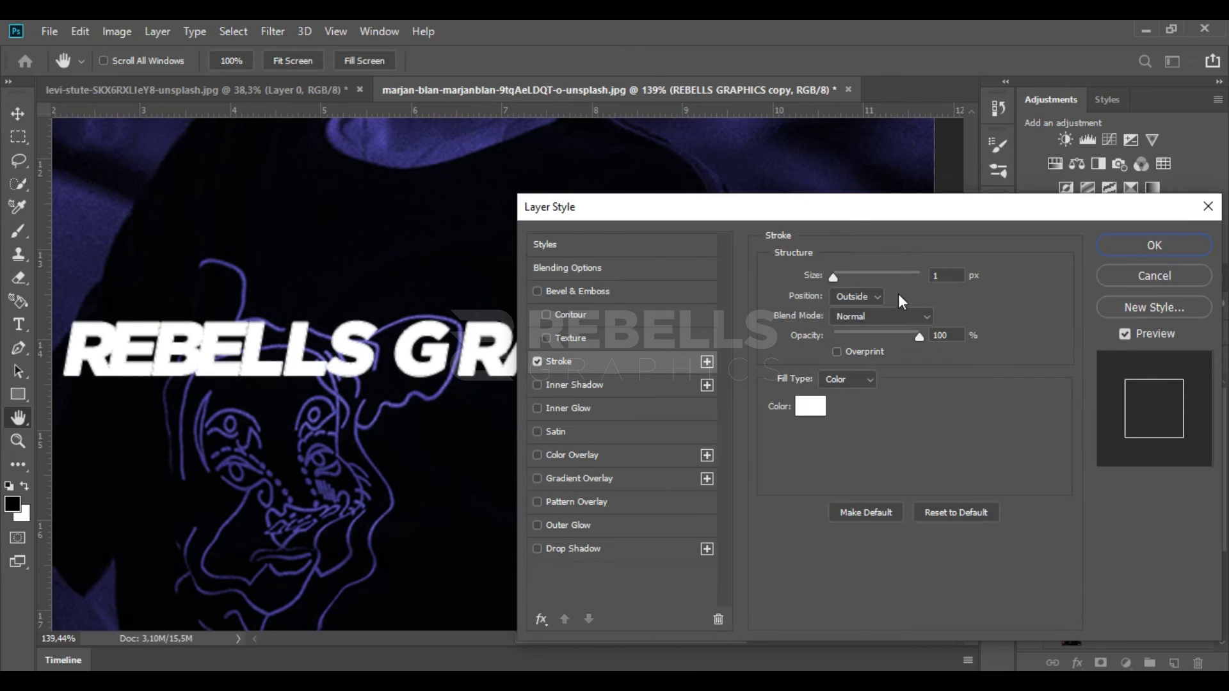
left_click(1134, 245)
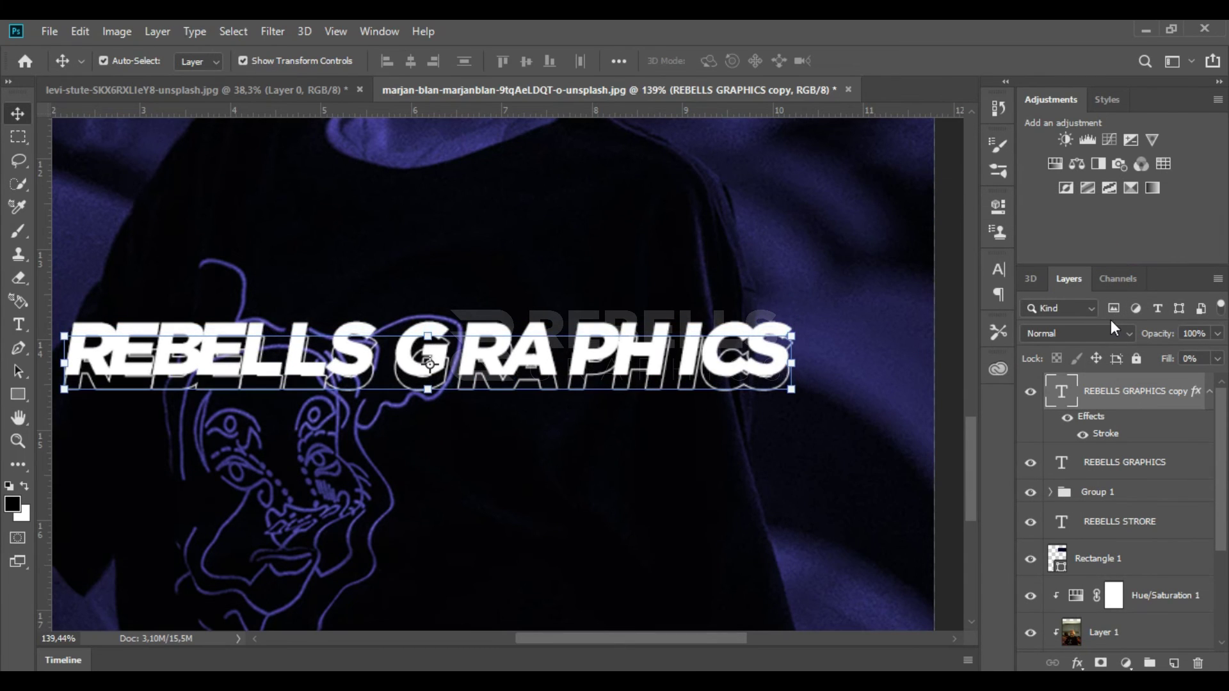
scroll(898, 323, "down", 2)
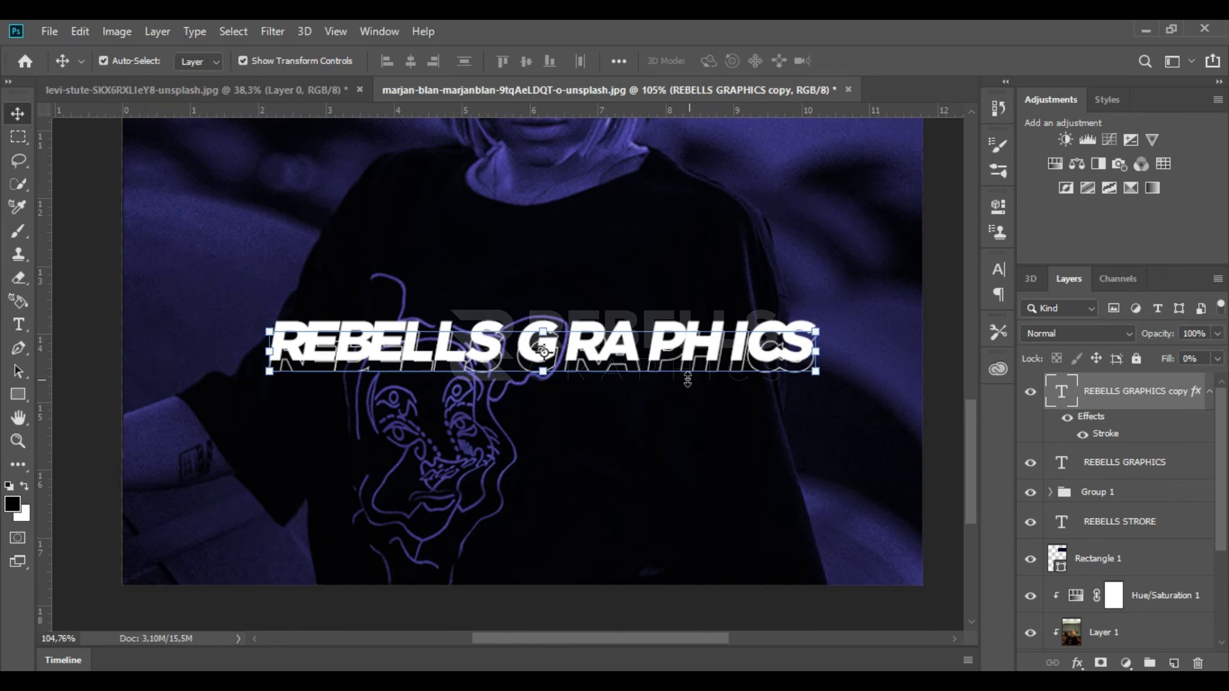
- Alt-drag outlined copies downward beneath the solid text, then select all the text layers
mouse_move(666, 350)
left_mouse_down()
mouse_move(671, 375)
mouse_move(654, 395)
mouse_move(669, 399)
left_mouse_up()
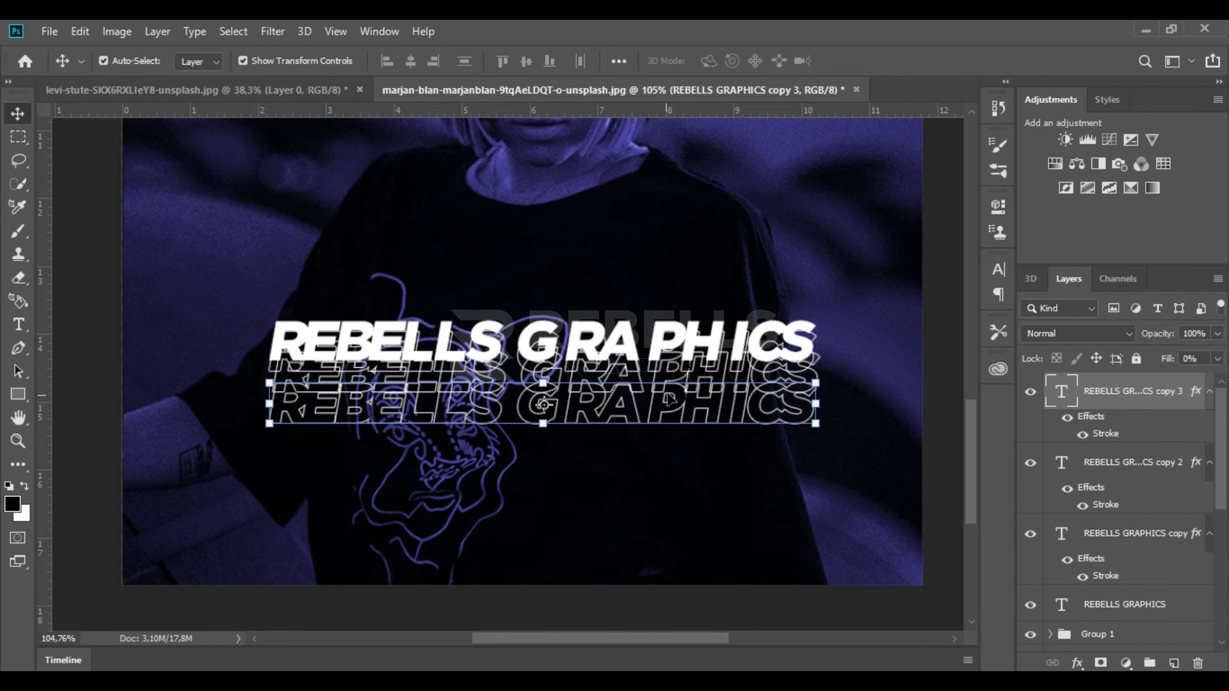
key("ctrl+z")
left_click_drag(664, 389, 663, 402)
scroll(1136, 469, "down", 3)
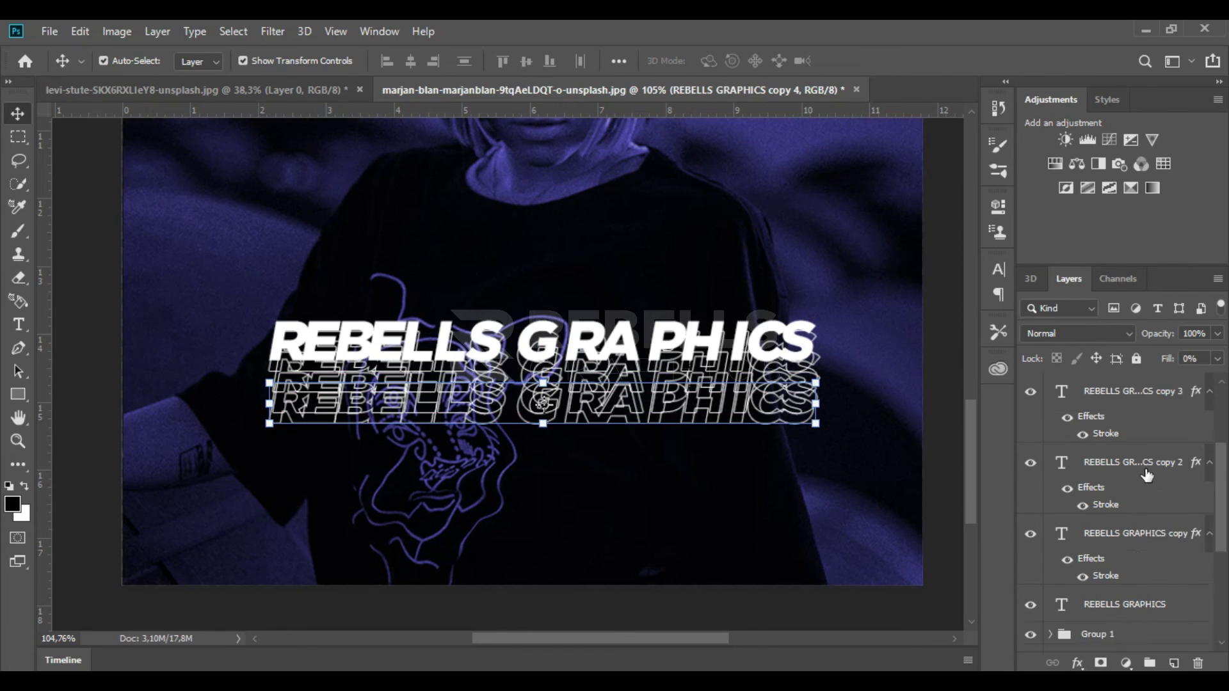
left_click(1136, 469, "shift")
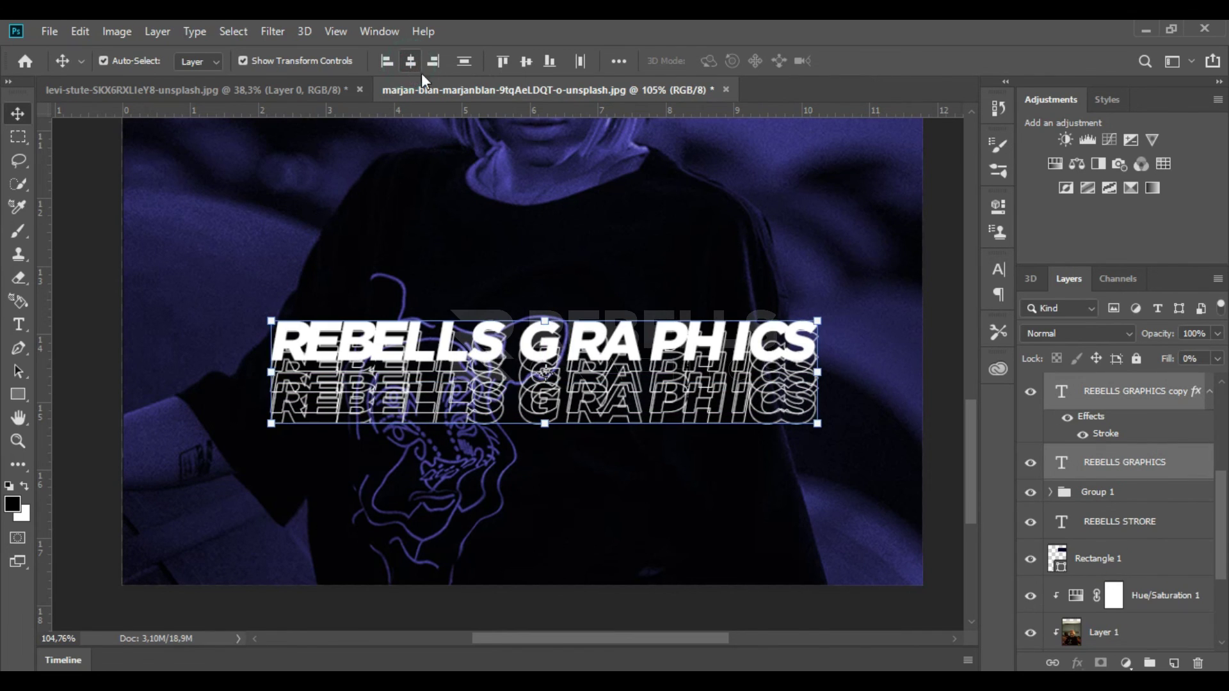
- Scale the solid REBELLS GRAPHICS and its outline copies about 127% and centre them on the shirt
scroll(759, 430, "down", 3)
left_click(1157, 492)
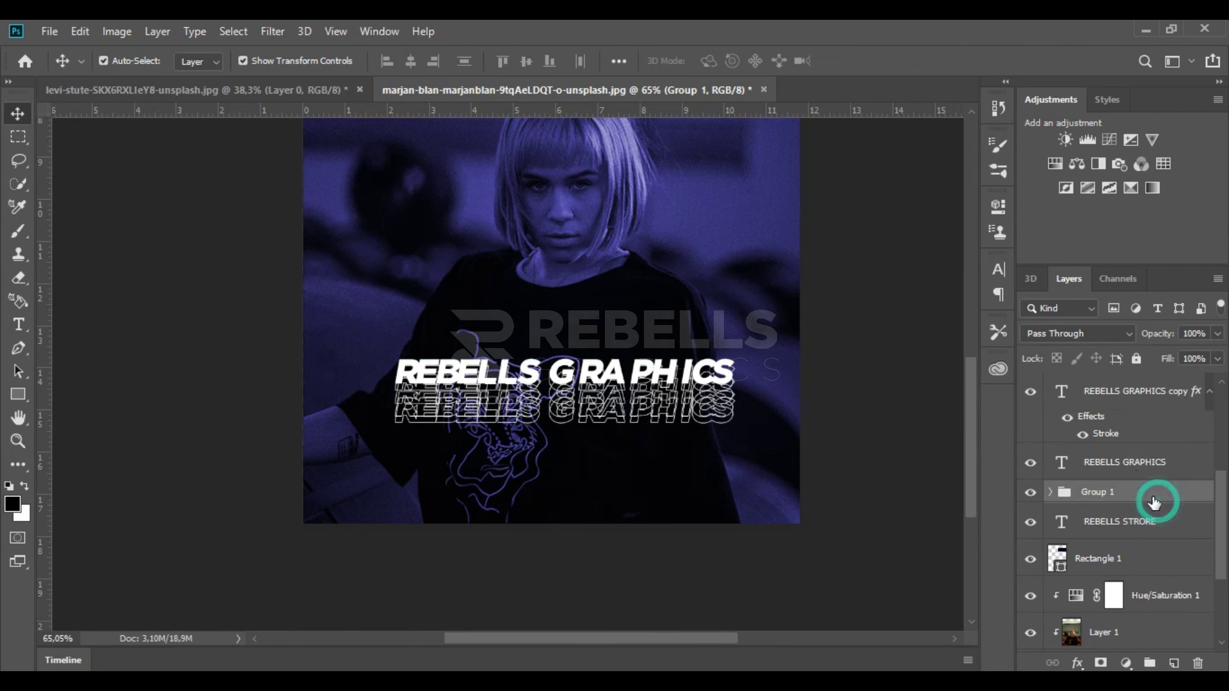
scroll(768, 428, "down", 1)
scroll(556, 394, "down", 2)
scroll(556, 395, "down", 1)
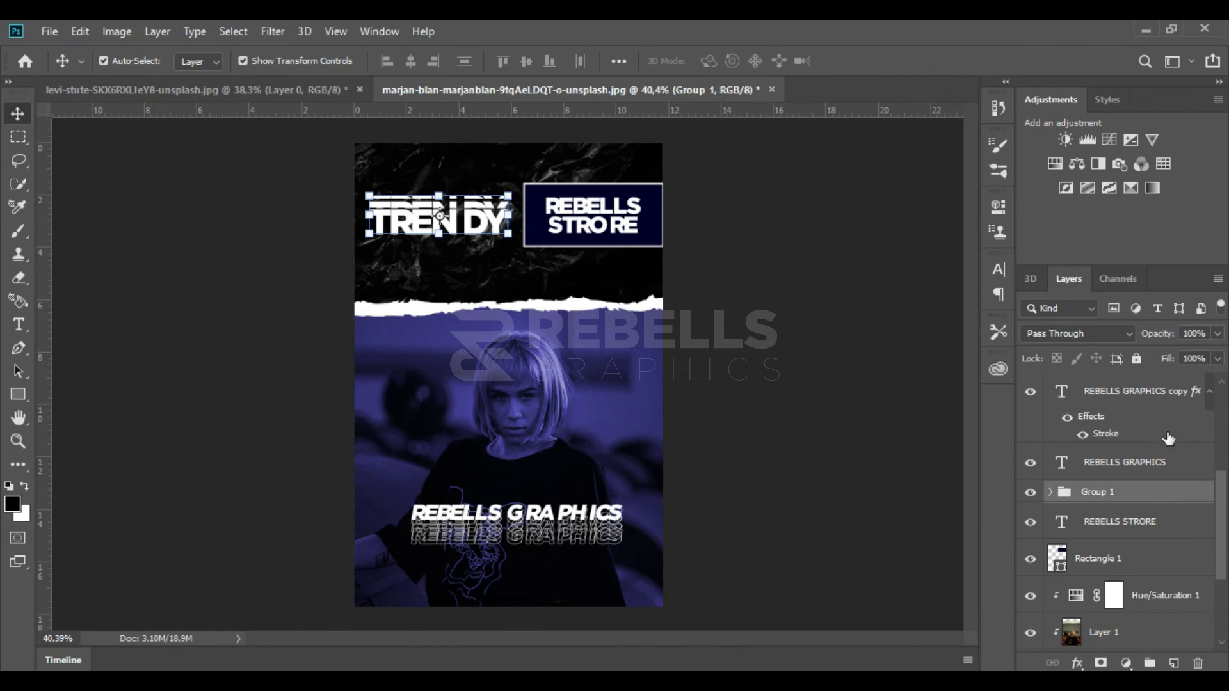
left_click(1151, 462)
scroll(1149, 448, "up", 3)
left_click(1147, 420, "shift")
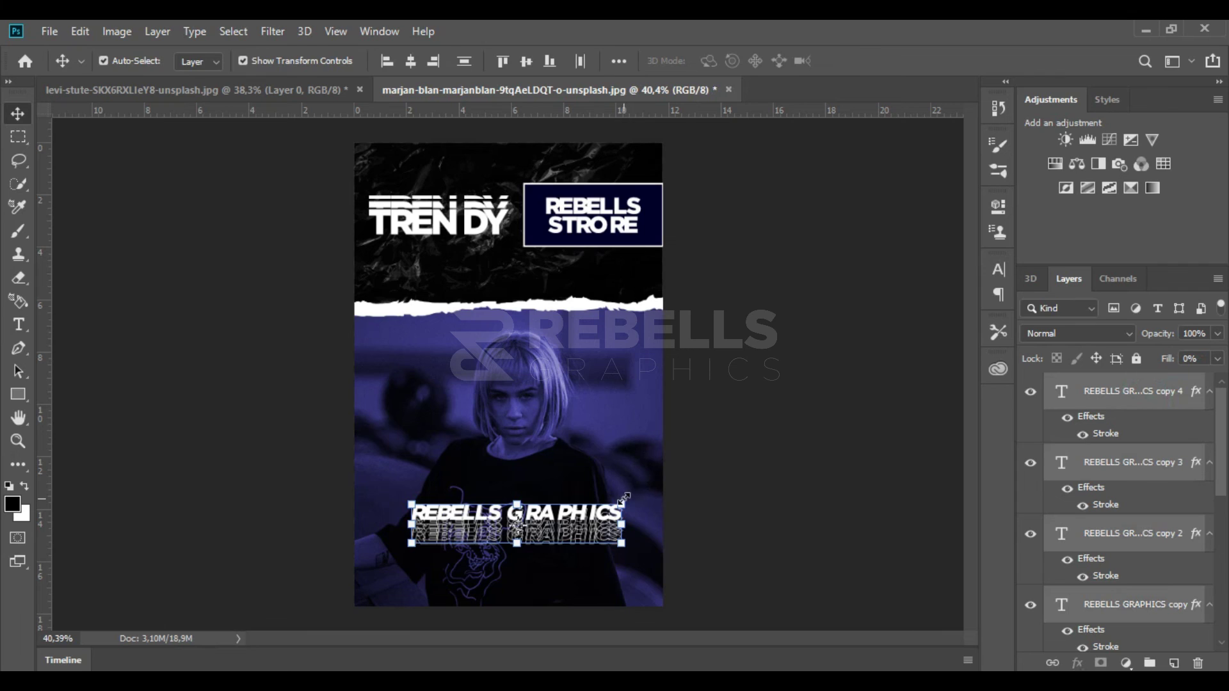
left_click_drag(623, 504, 680, 483)
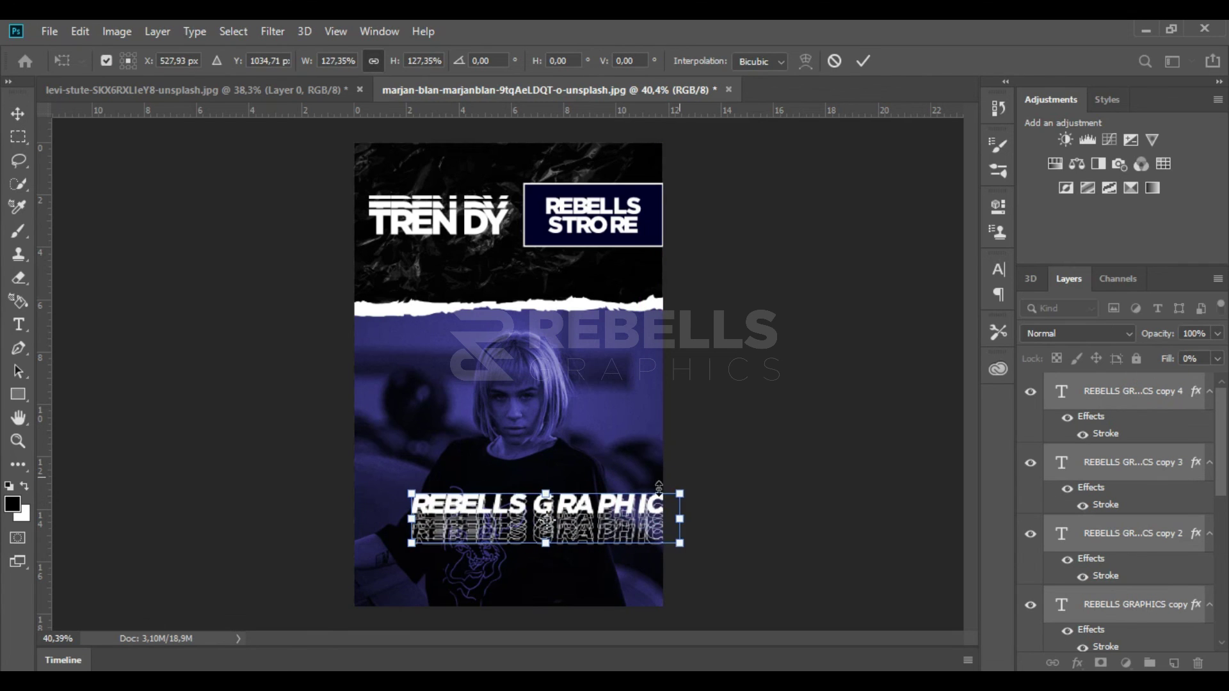
left_click_drag(585, 517, 549, 515)
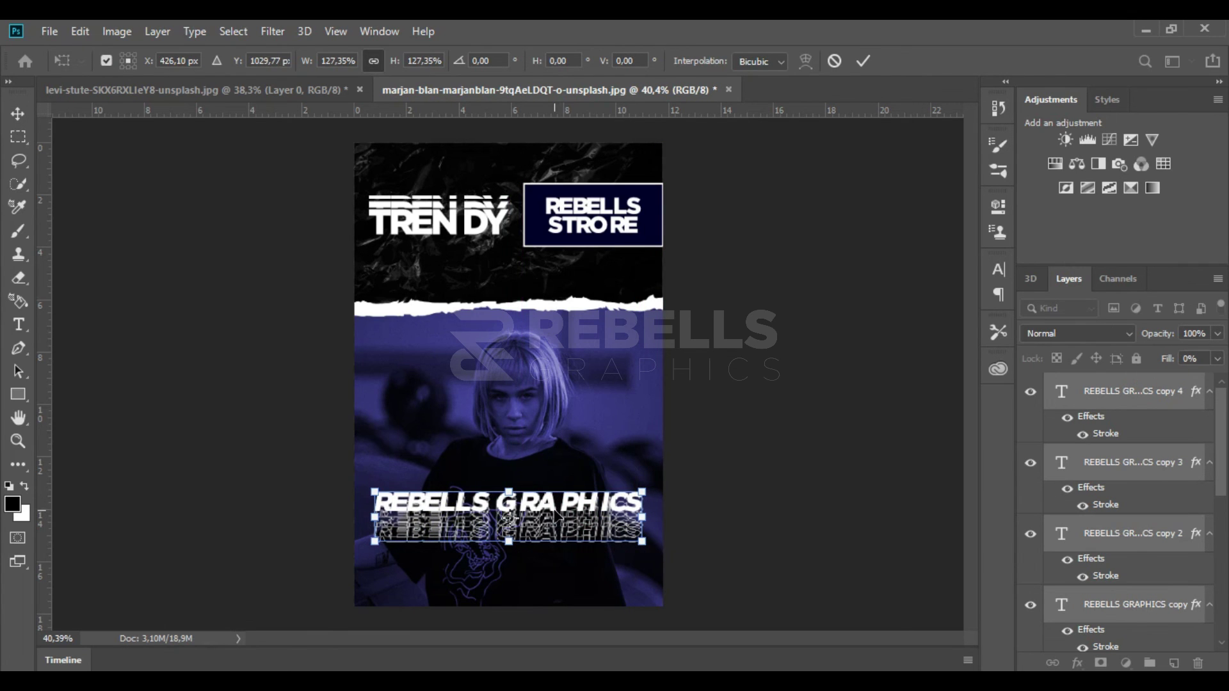